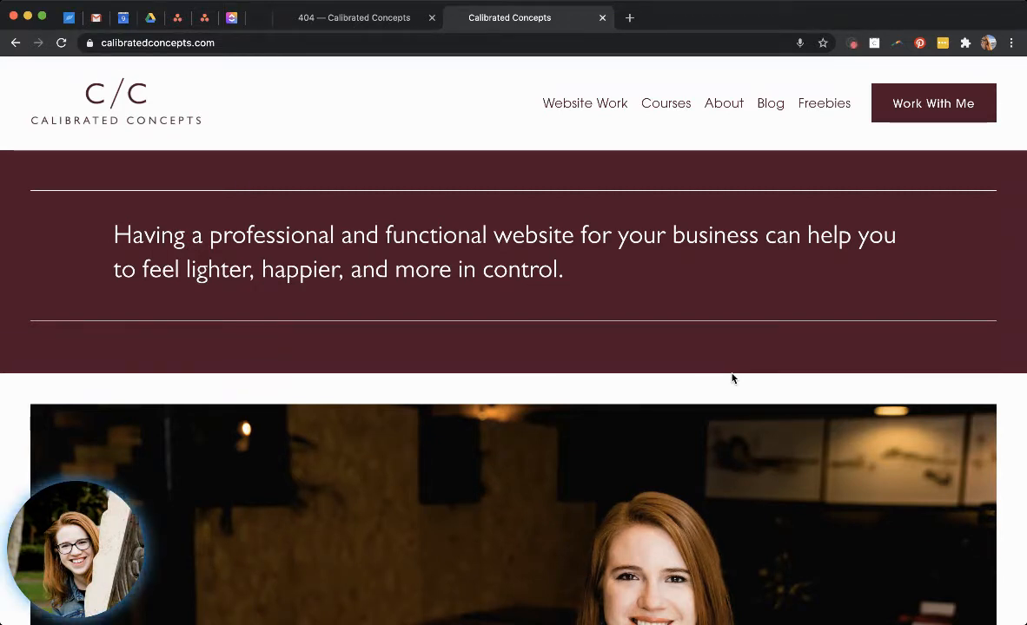
# Open the site's /test address in the browser to view its current 404 page.
pyautogui.click(699, 45)
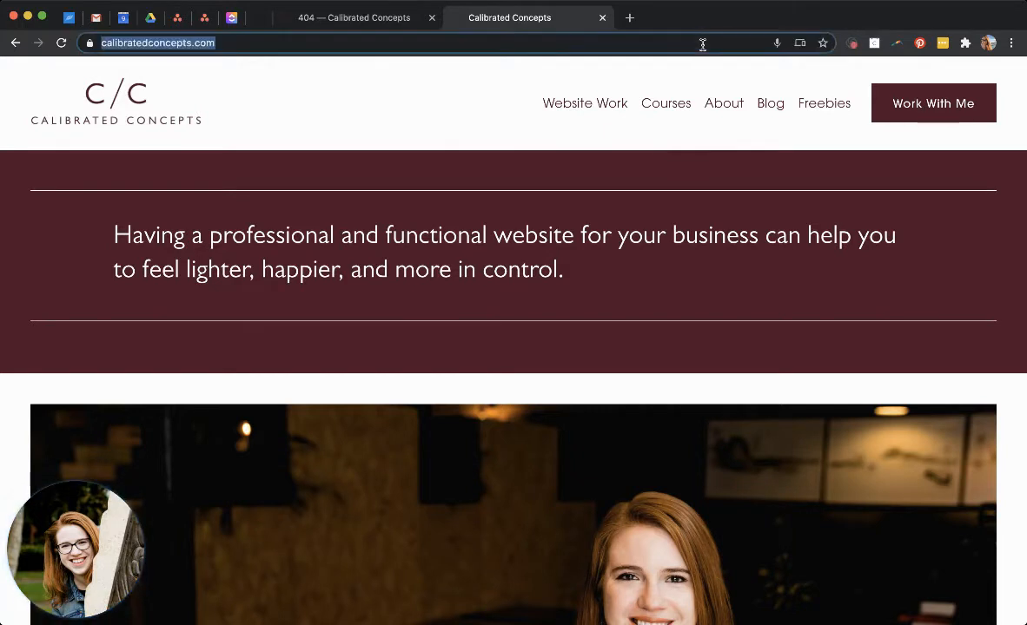
pyautogui.click(702, 45)
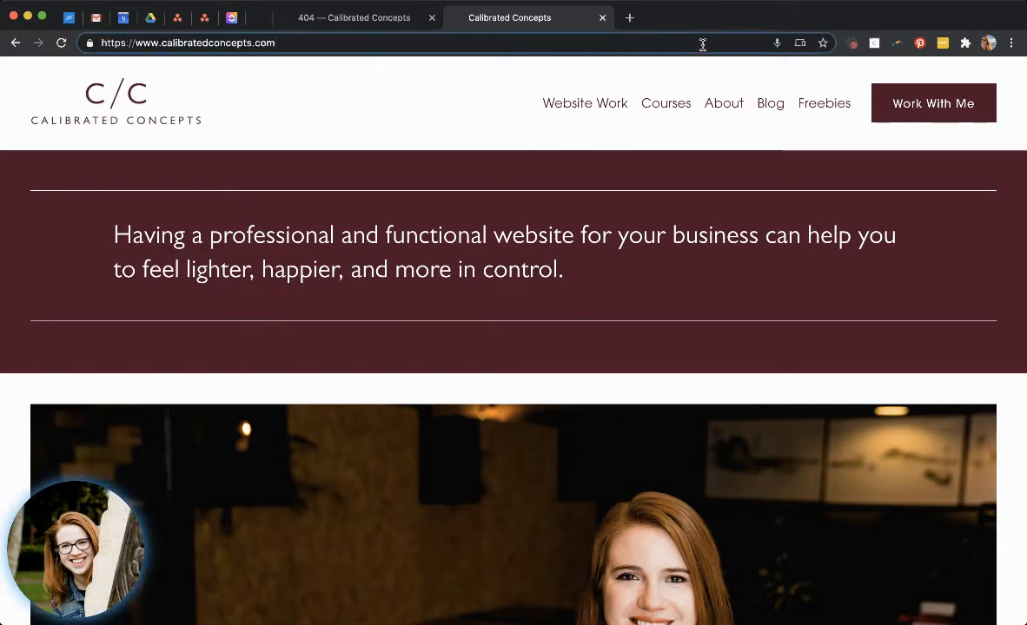
pyautogui.write('/test')
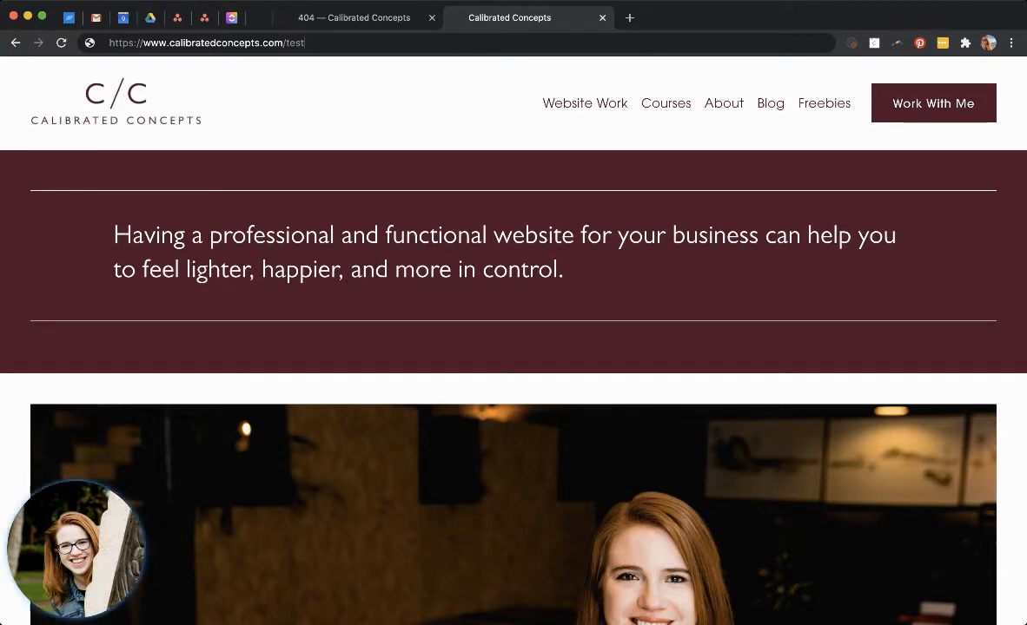
pyautogui.press('Return')
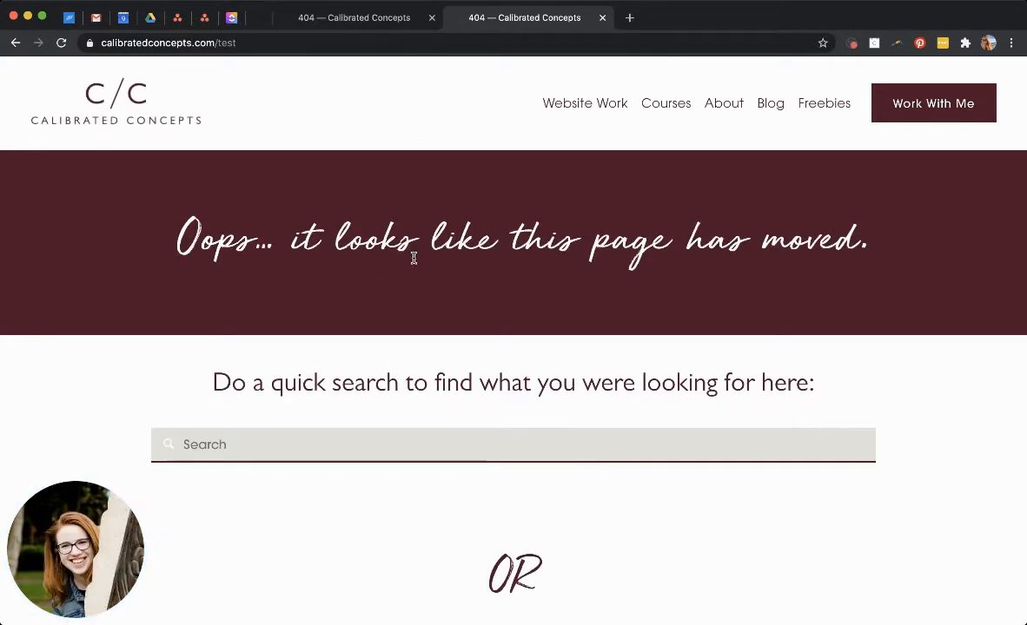
# Scroll through the 404 page to examine its heading, search box, blog posts and products.
pyautogui.scroll(-1, 415, 261)
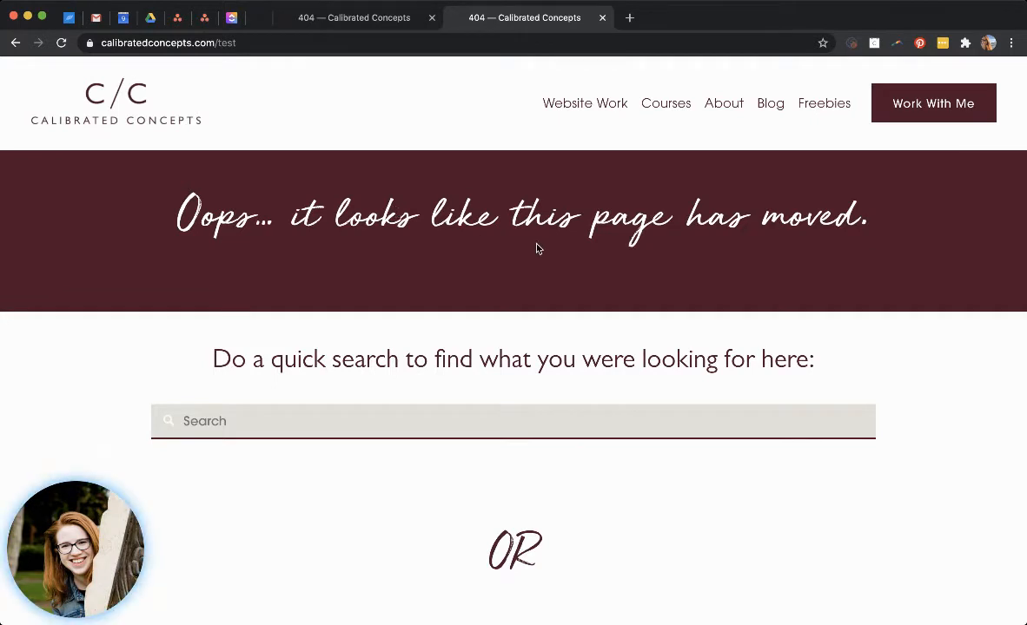
pyautogui.scroll(1, 522, 305)
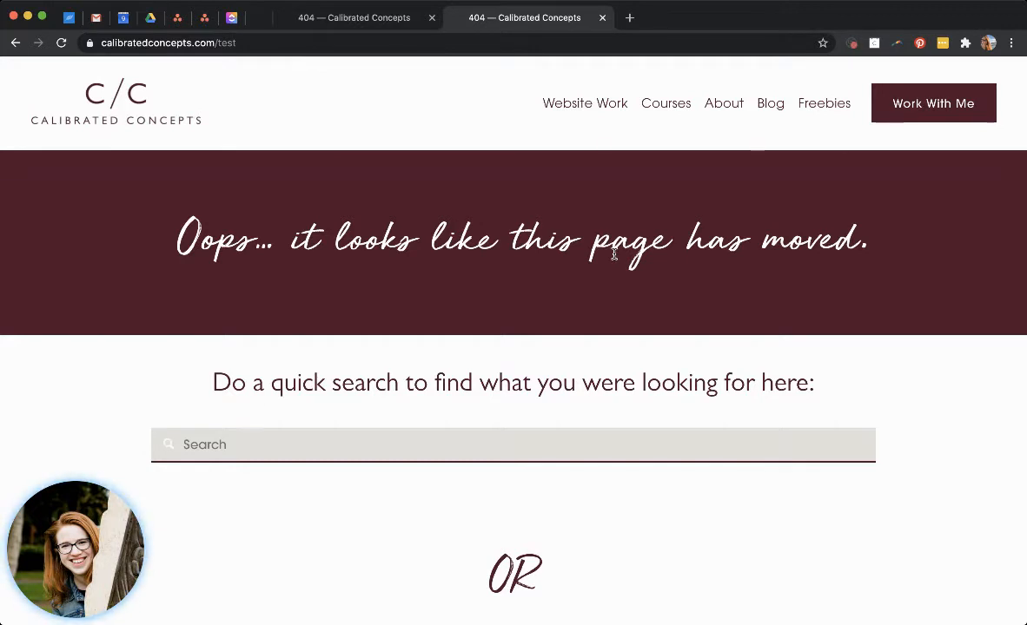
pyautogui.scroll(-2, 563, 367)
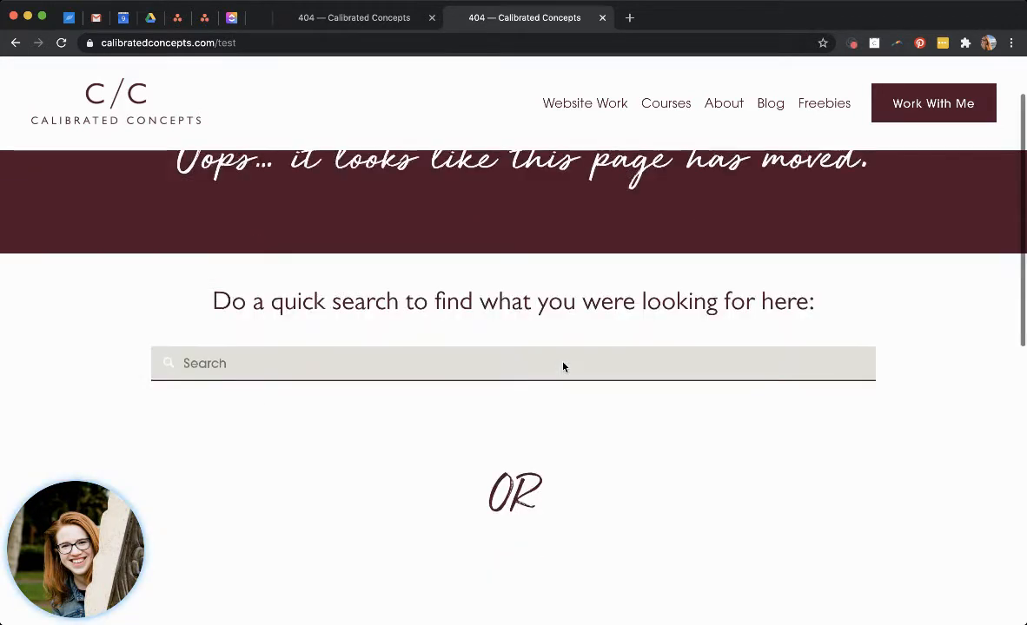
pyautogui.scroll(-1, 562, 368)
pyautogui.click(548, 329)
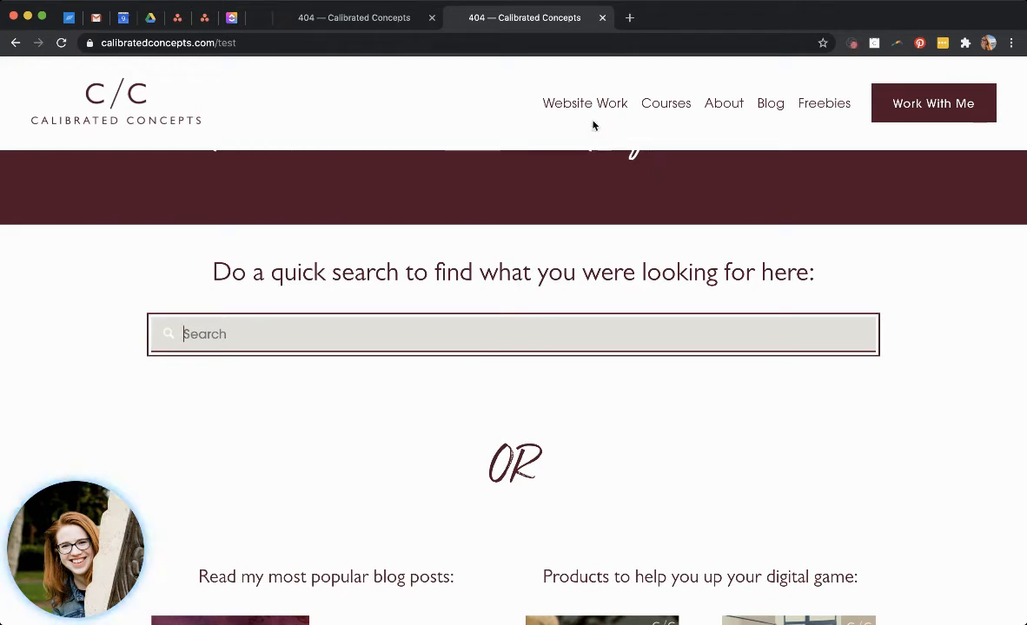
pyautogui.moveTo(589, 110)
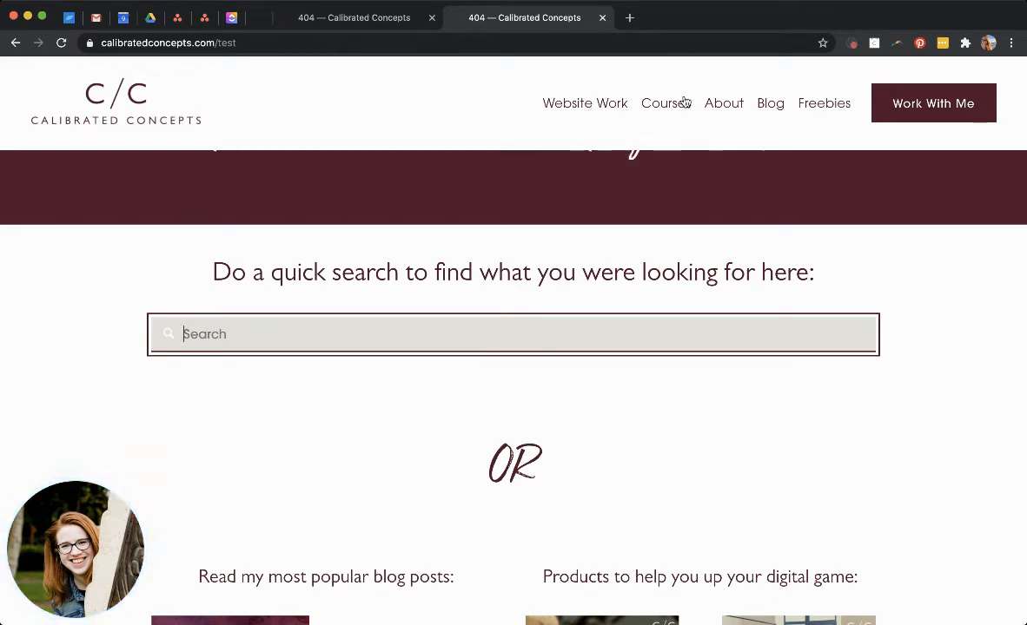
pyautogui.scroll(-4, 438, 282)
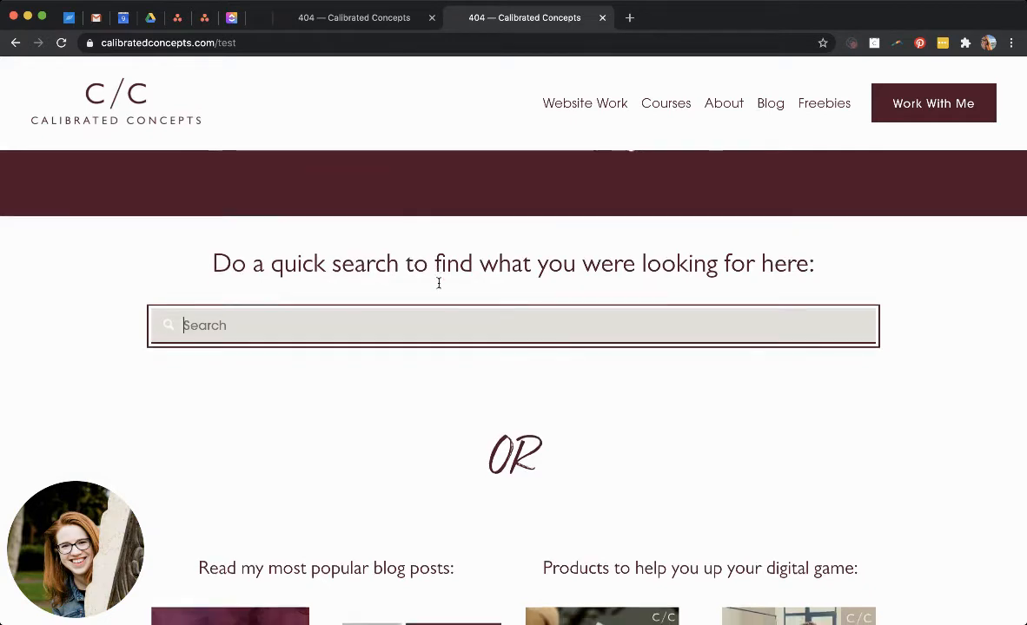
pyautogui.scroll(-3, 420, 393)
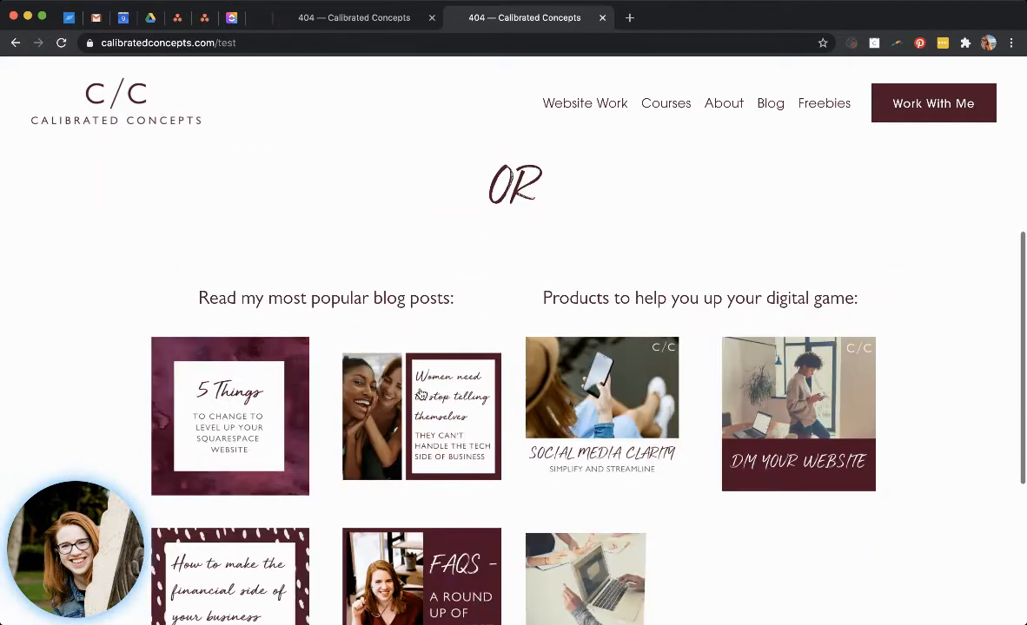
pyautogui.scroll(-3, 420, 394)
pyautogui.scroll(-2, 421, 393)
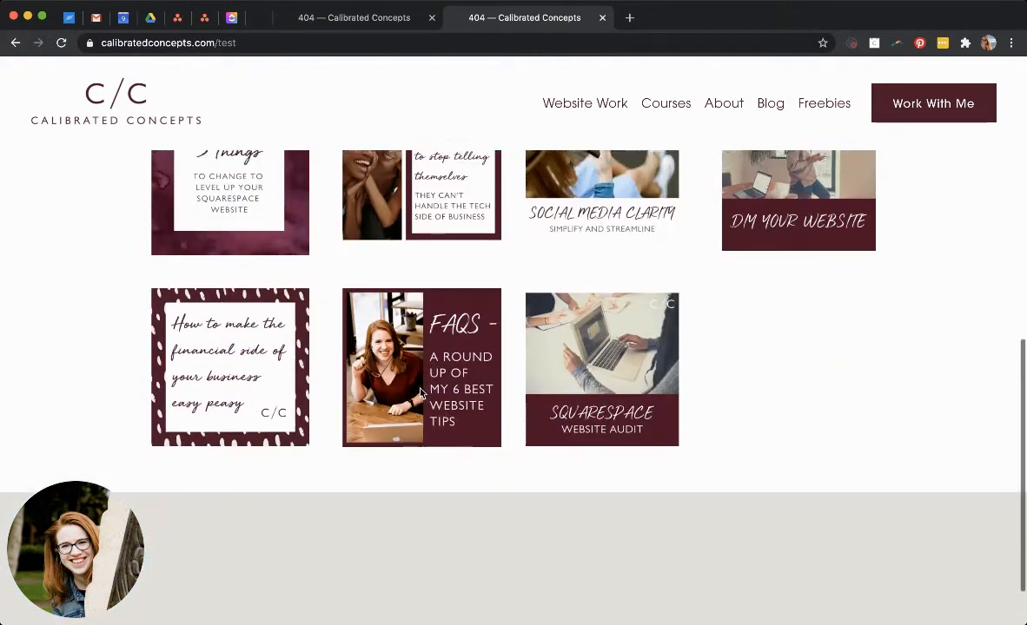
pyautogui.scroll(8, 421, 394)
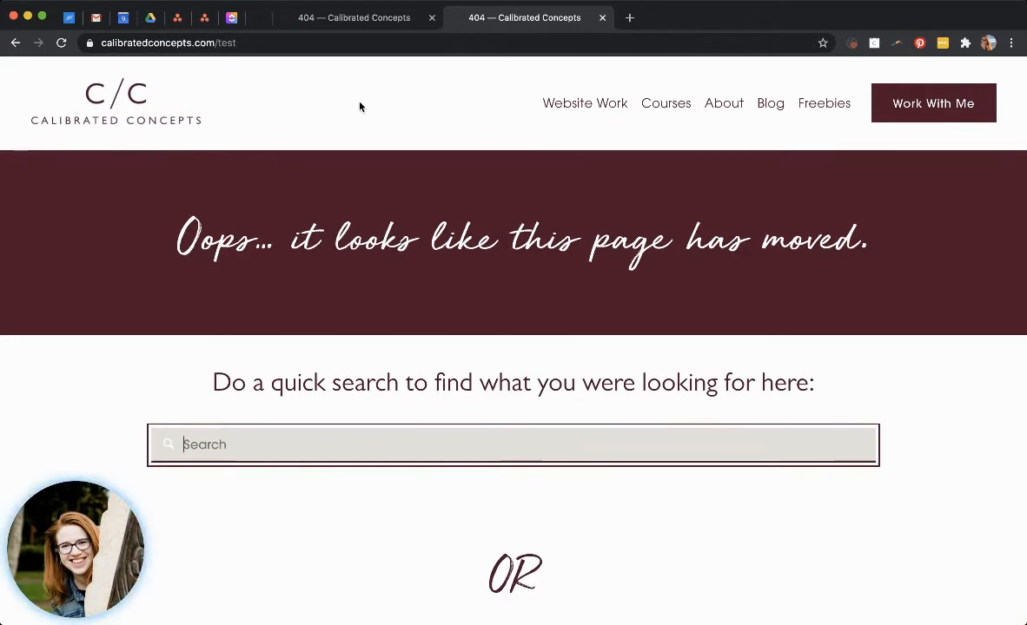
# Add a new blank page under Not Linked and name it 404-test.
pyautogui.click(375, 24)
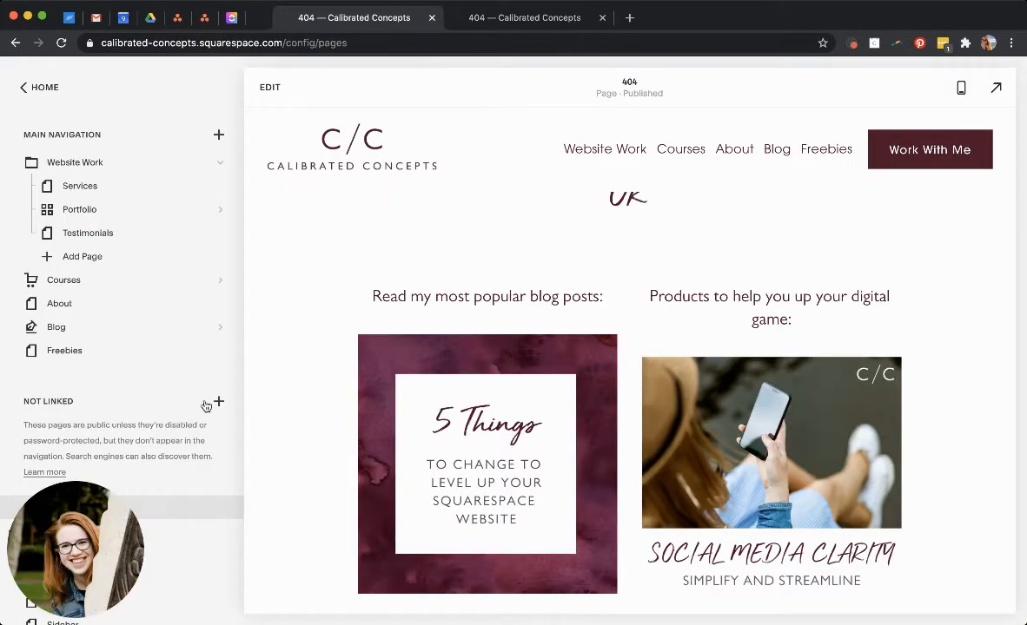
pyautogui.moveTo(76, 508); pyautogui.dragTo(1011, 515)
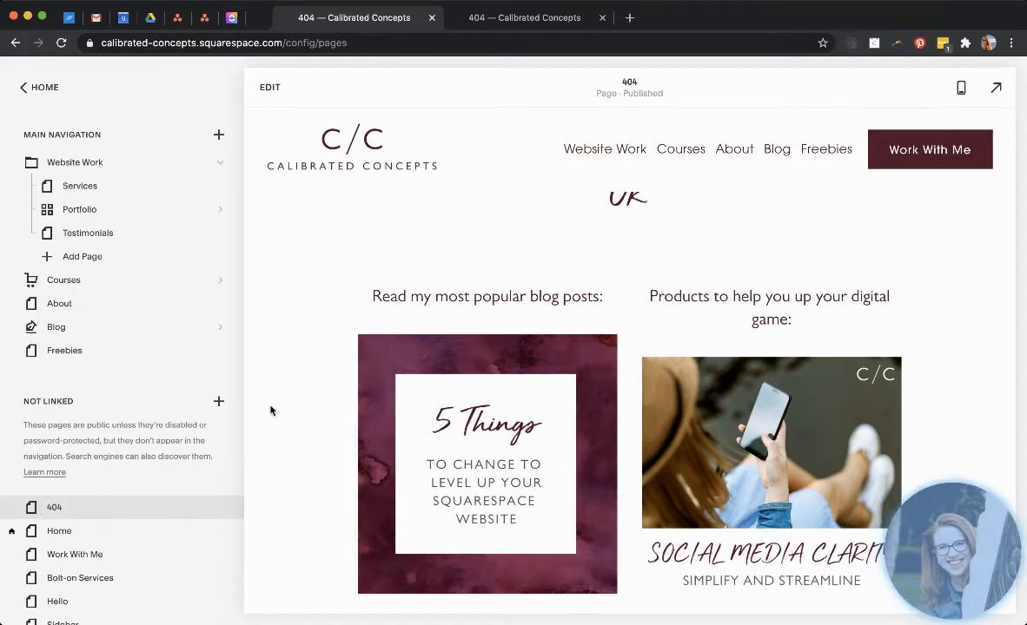
pyautogui.click(219, 403)
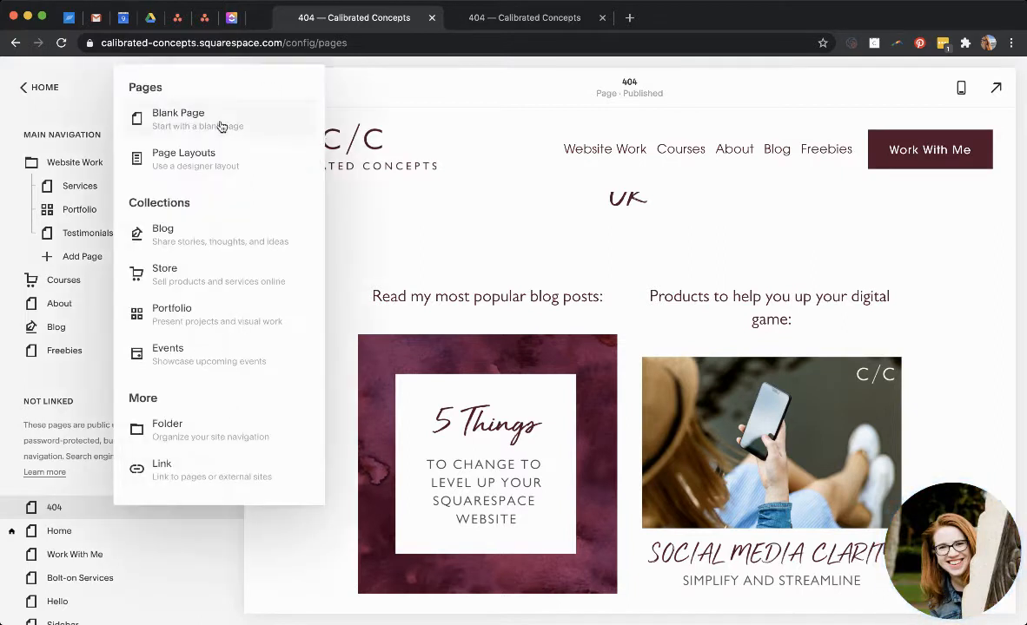
pyautogui.press('Escape')
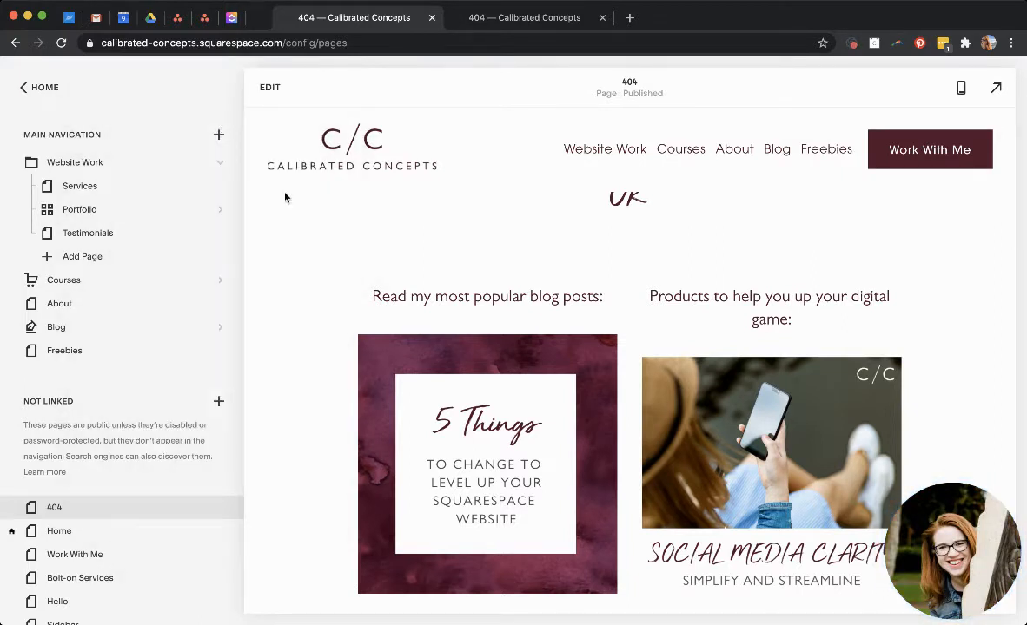
pyautogui.write('404')
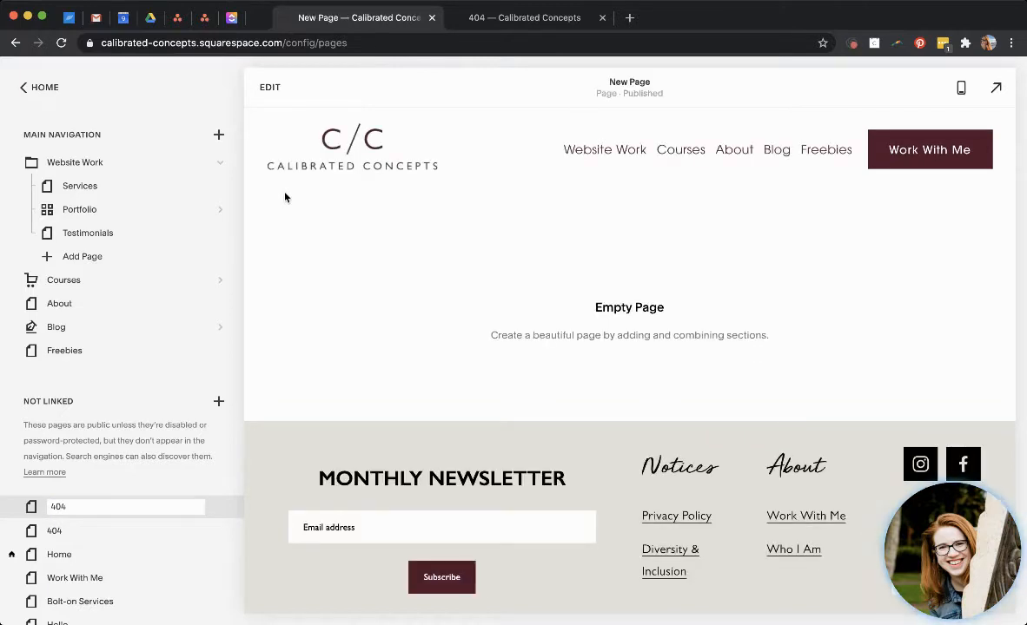
pyautogui.write('-test')
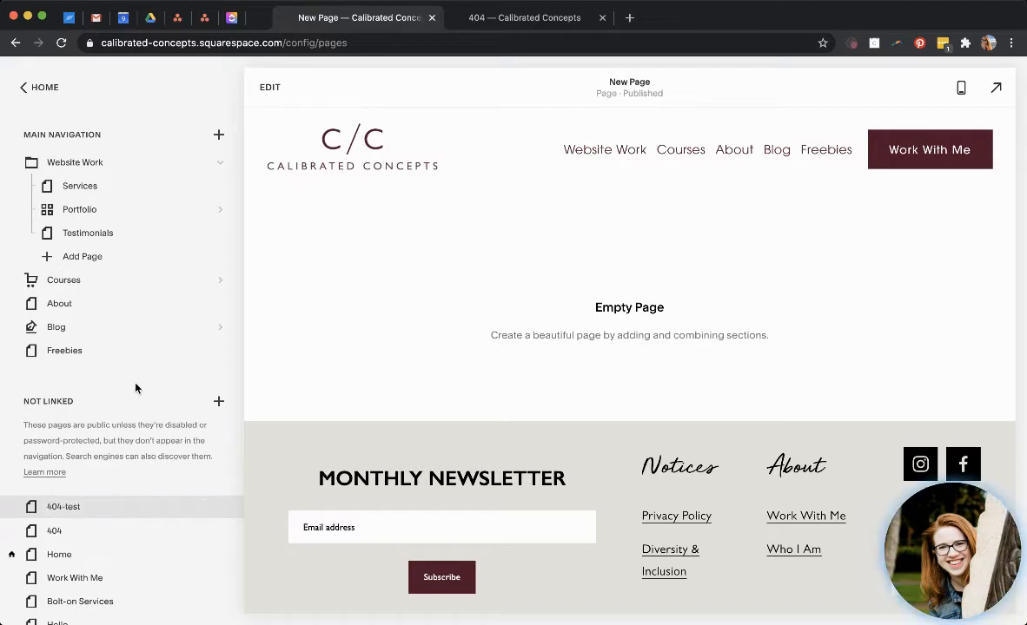
pyautogui.press('Return')
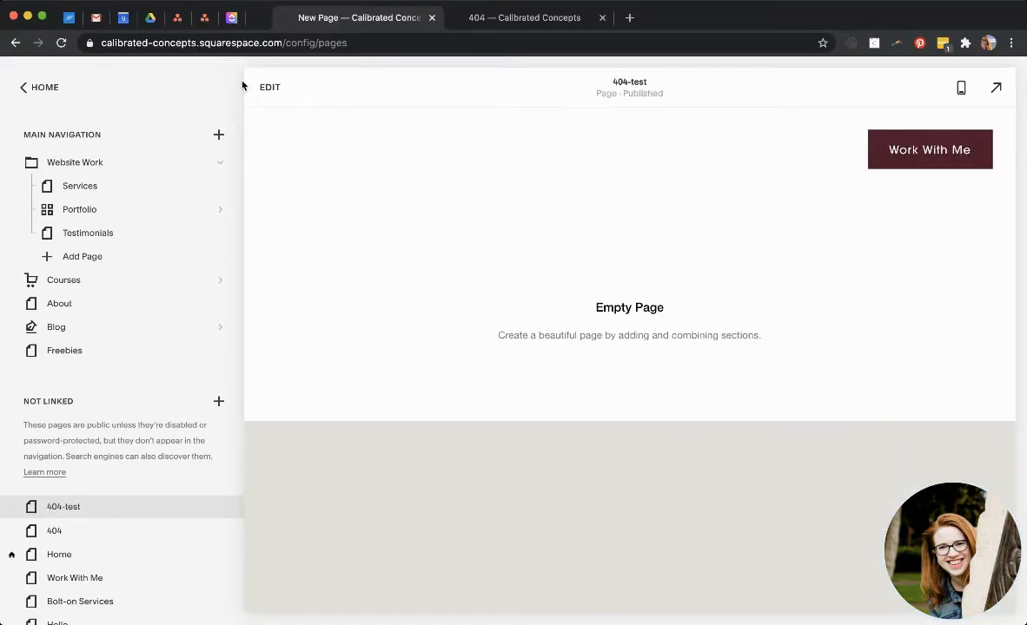
# Open the new page for editing and add a blank section to it.
pyautogui.click(269, 88)
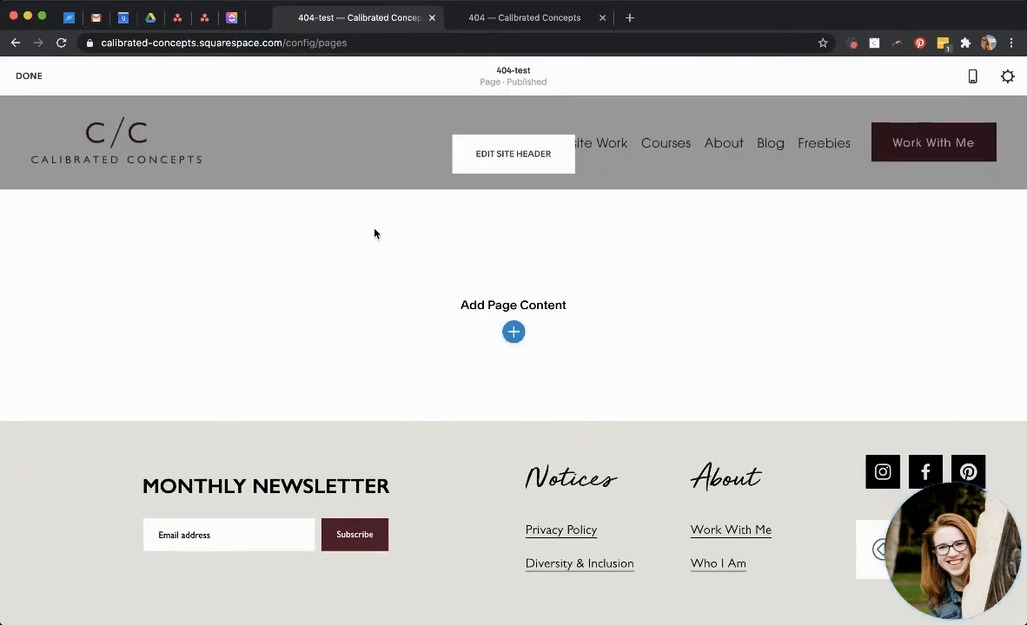
pyautogui.click(513, 332)
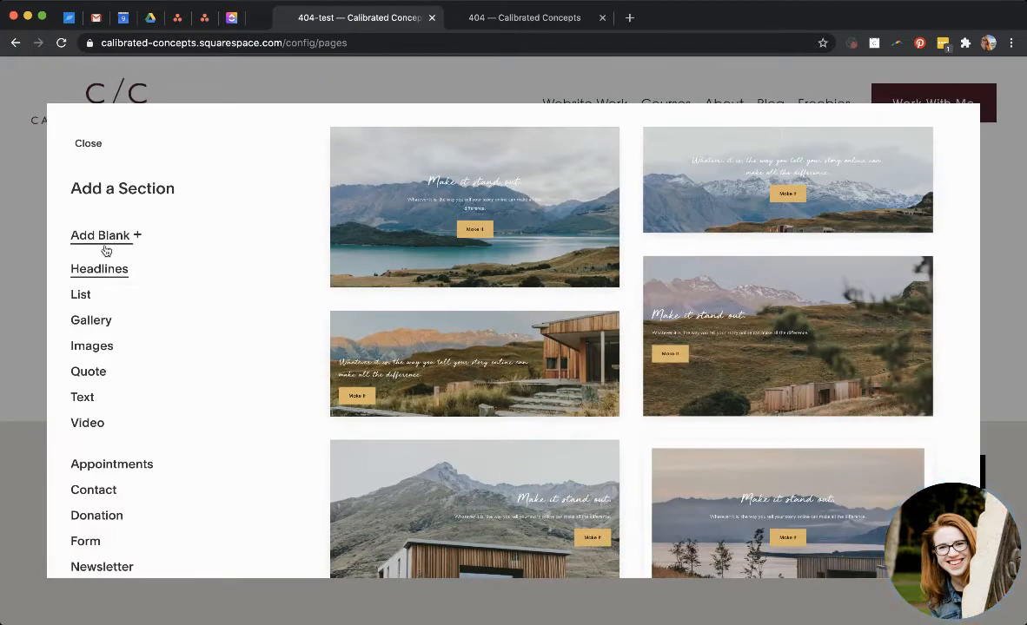
pyautogui.click(448, 177)
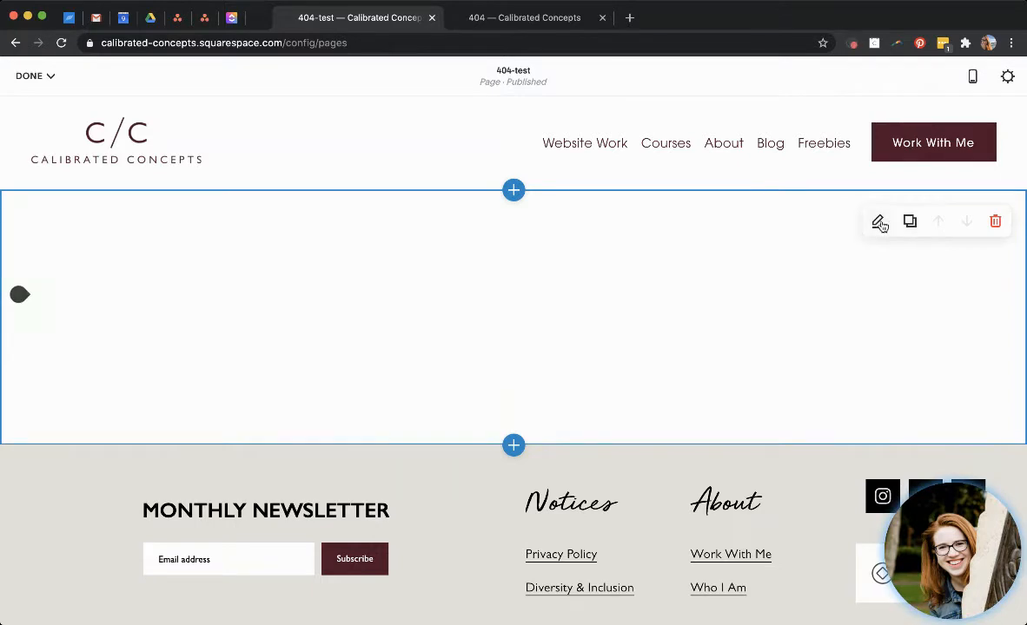
# Set the section's color theme to Dark Minimal.
pyautogui.click(878, 223)
pyautogui.click(971, 137)
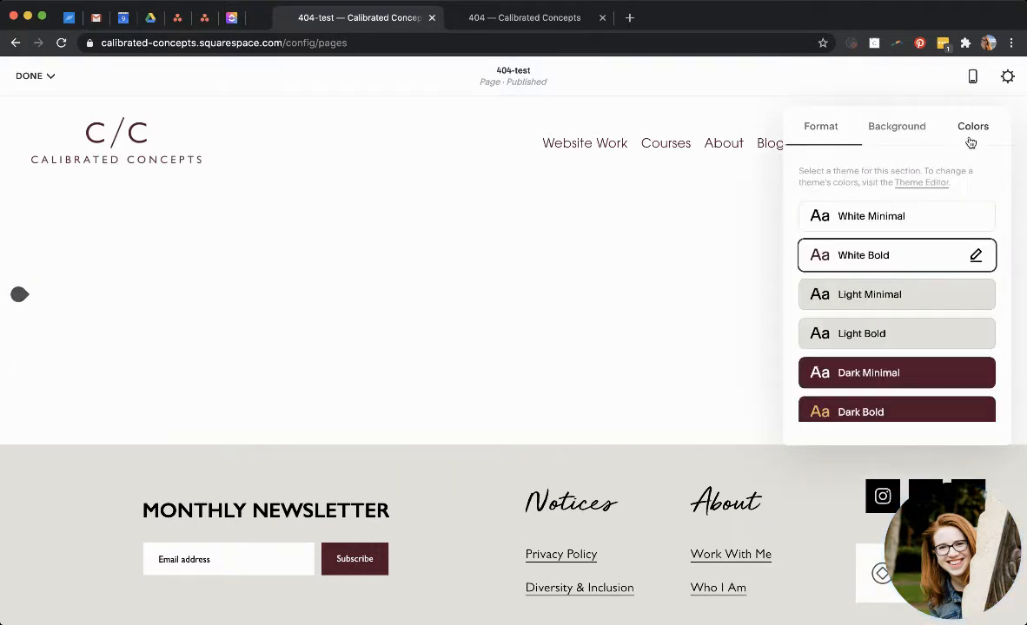
pyautogui.click(909, 373)
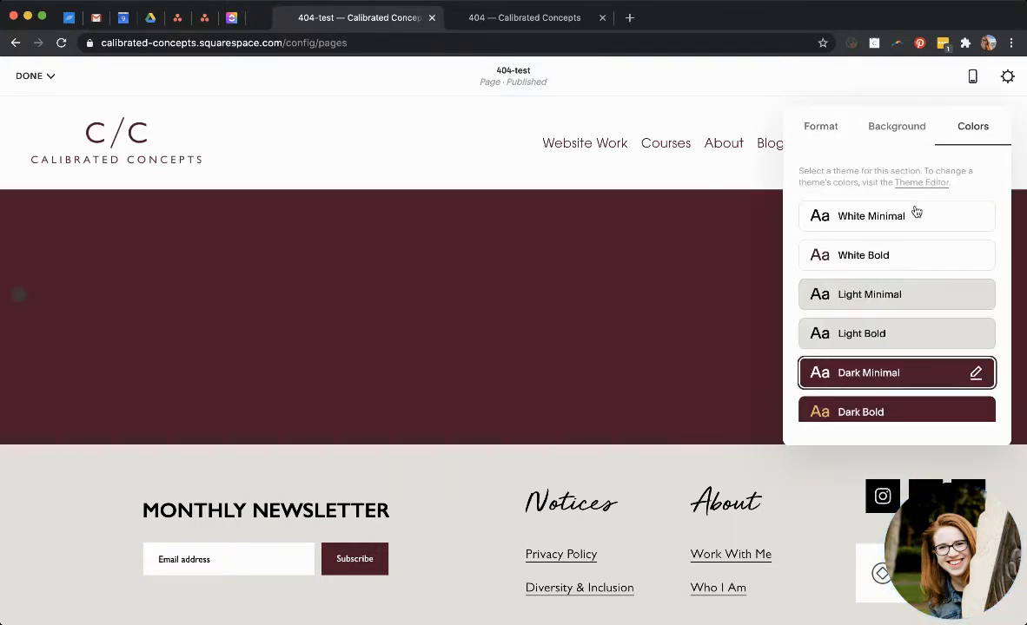
# Set the section's custom height to 56.
pyautogui.click(818, 128)
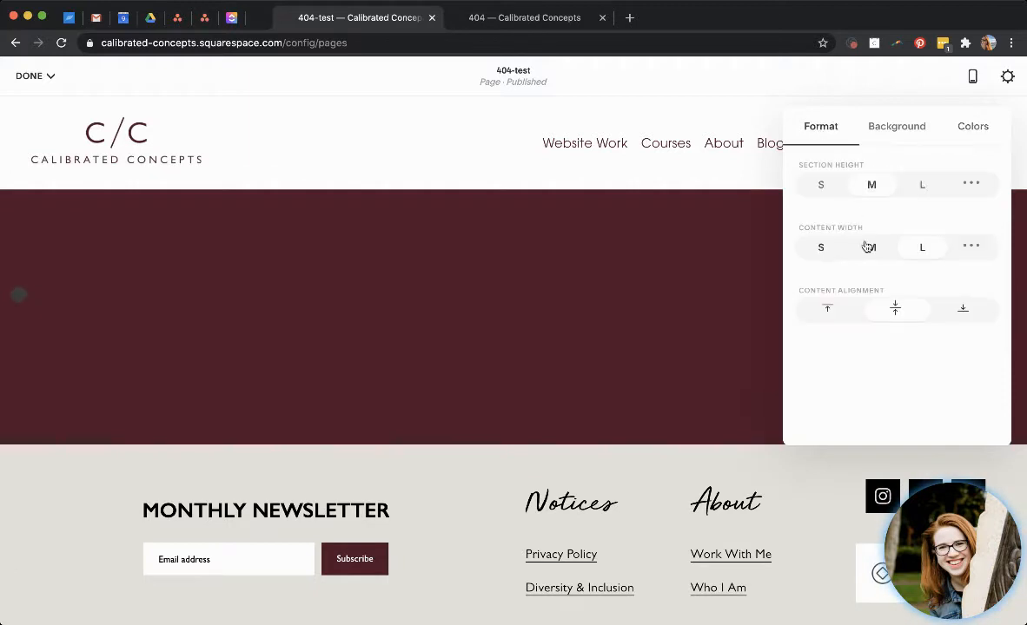
pyautogui.click(816, 183)
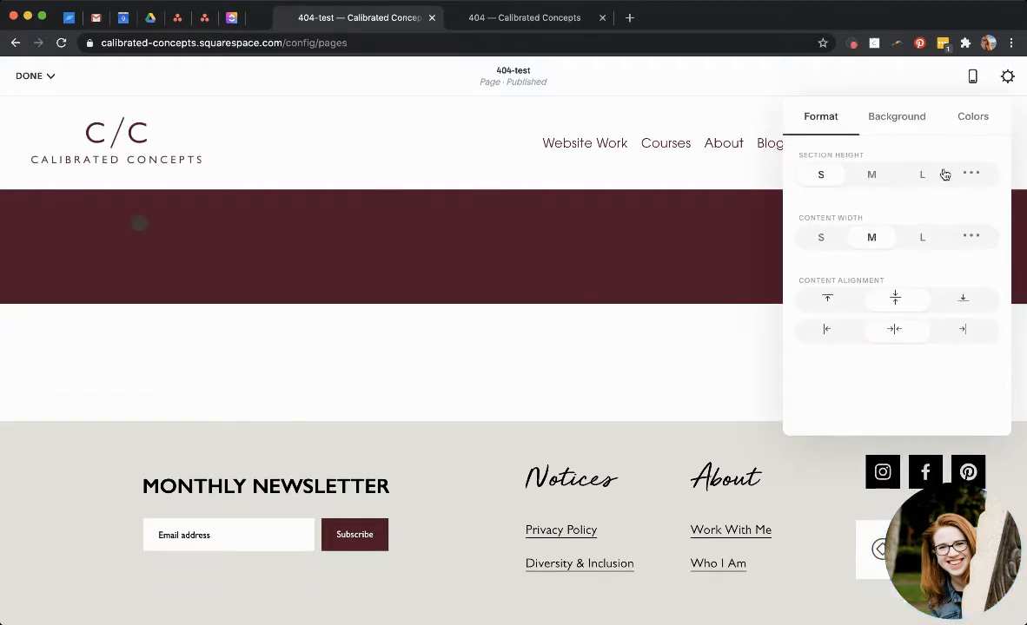
pyautogui.click(988, 174)
pyautogui.click(839, 206)
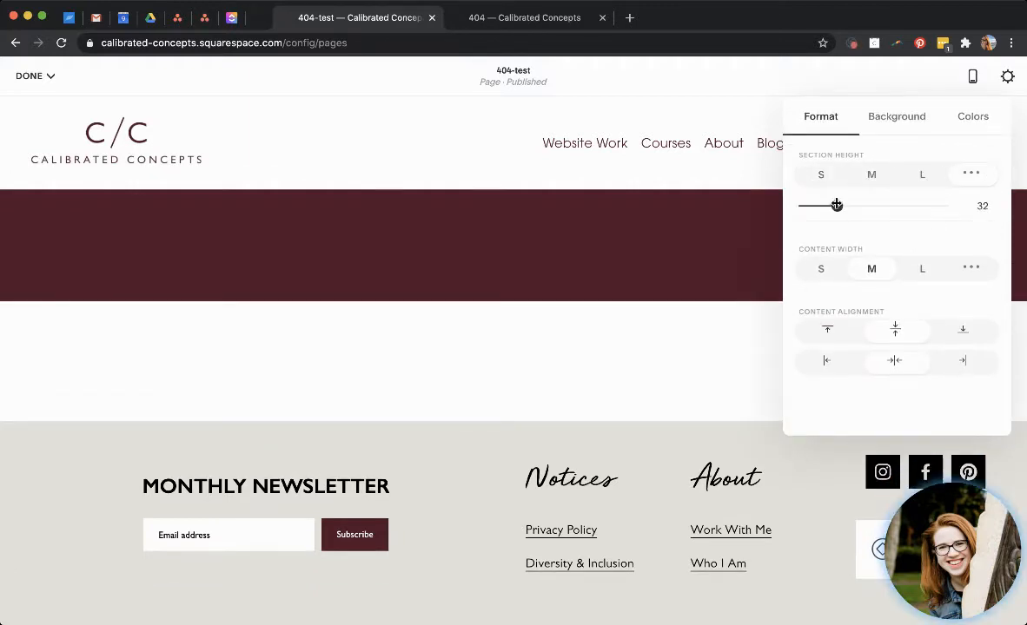
pyautogui.moveTo(855, 211); pyautogui.dragTo(875, 205)
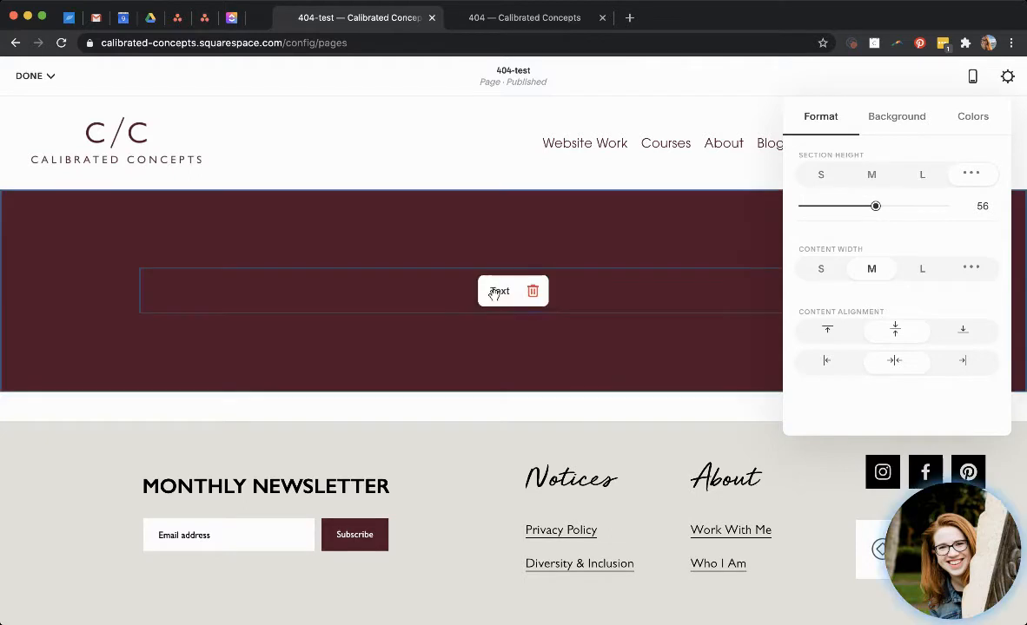
# Add a text block in the section reading "Ooops.. it looks like this page has moved.".
pyautogui.click(456, 294)
pyautogui.click(455, 293)
pyautogui.write('O')
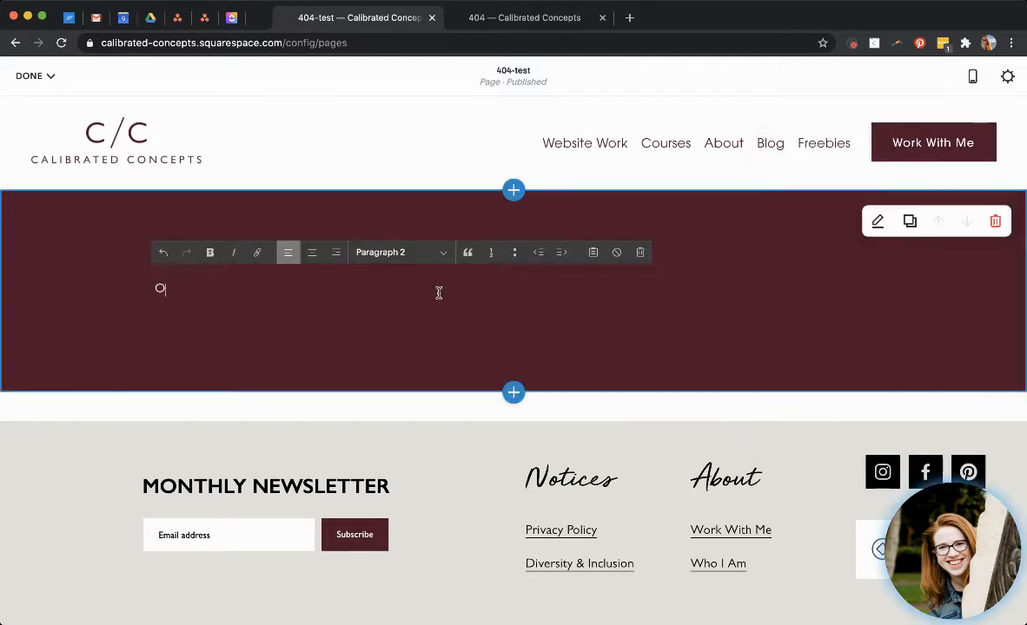
pyautogui.write('oop')
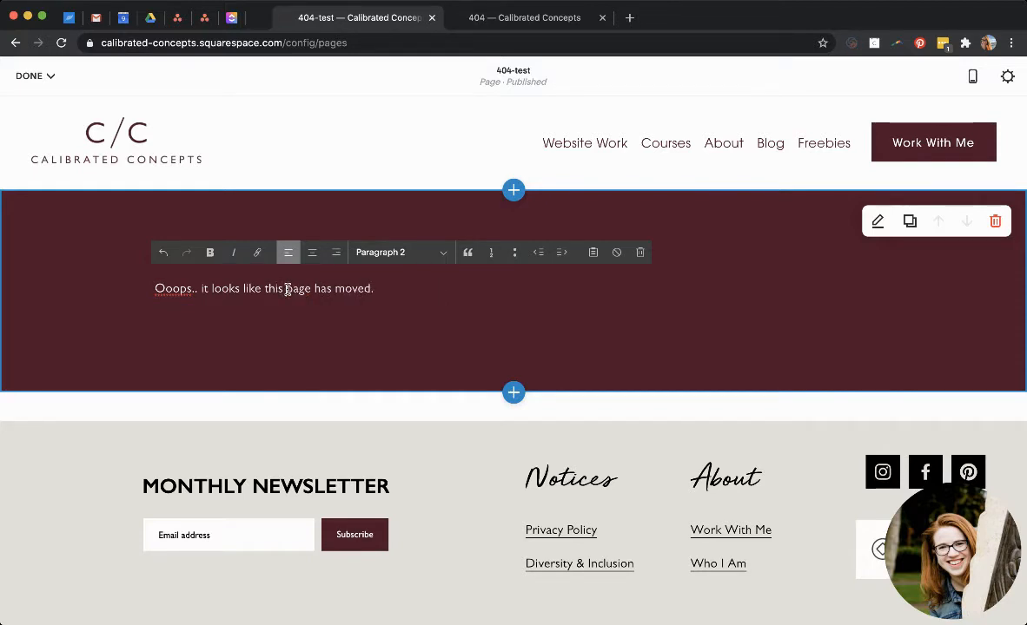
# Correct the text to read "Oops... it looks like this page has moved.".
pyautogui.click(176, 289)
pyautogui.press('BackSpace')
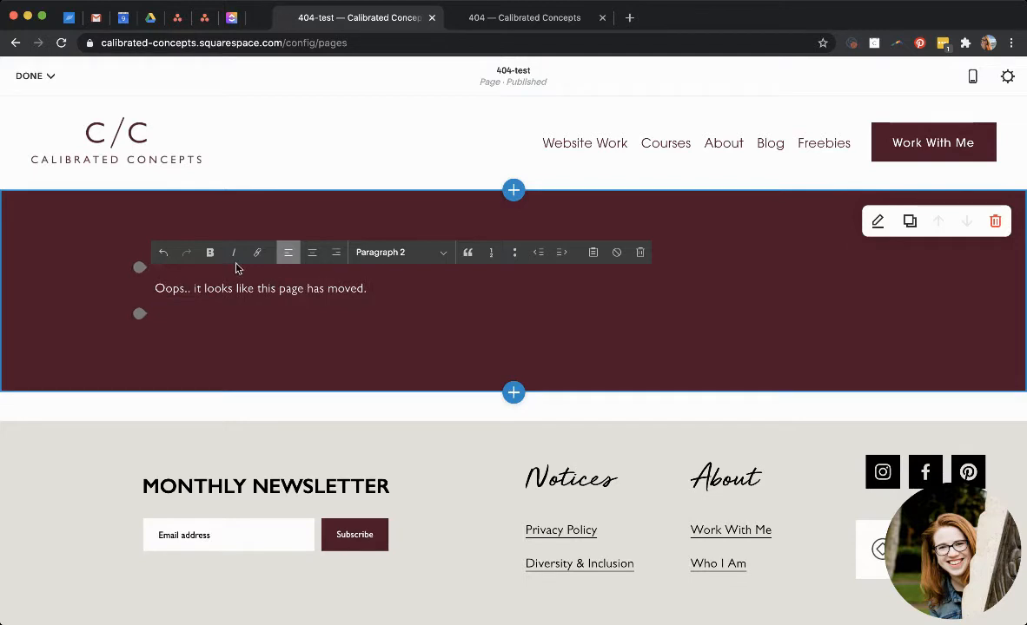
pyautogui.click(186, 288)
pyautogui.write('.')
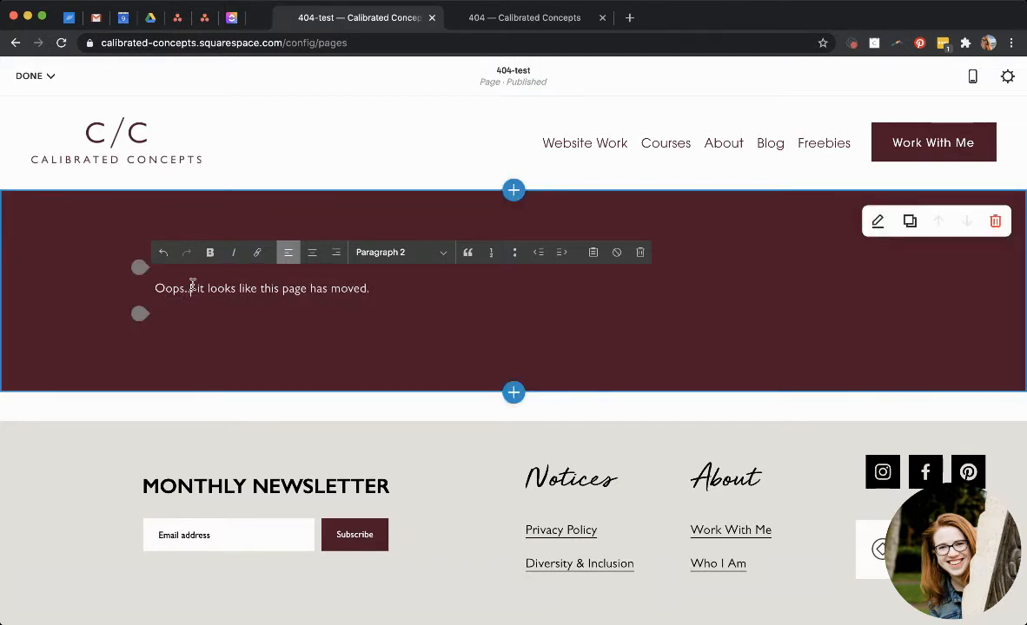
# Format the text as Heading 1 and center-align it.
pyautogui.click(403, 176)
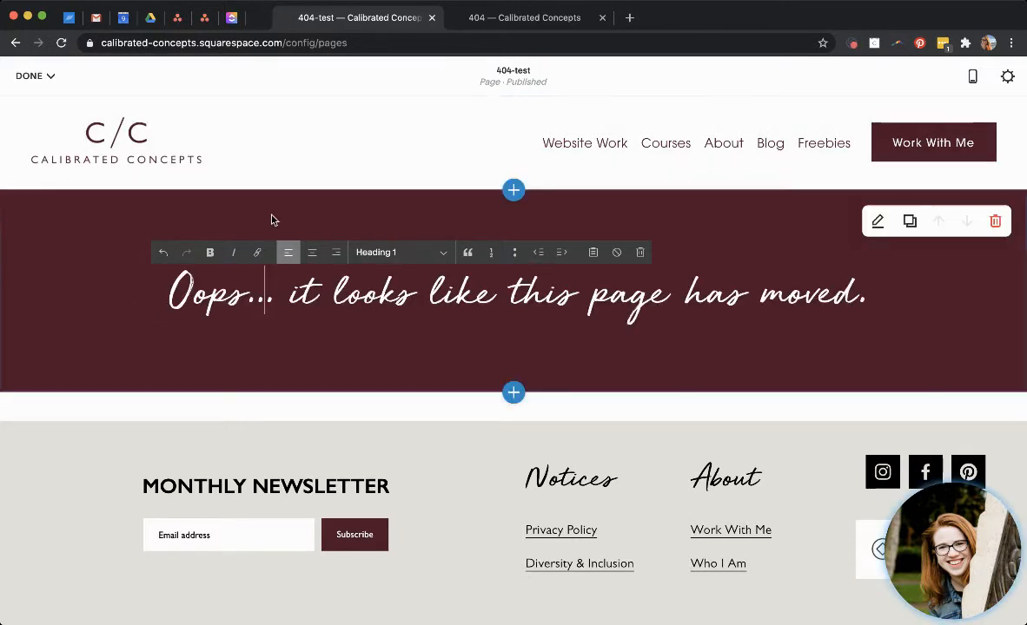
pyautogui.click(316, 255)
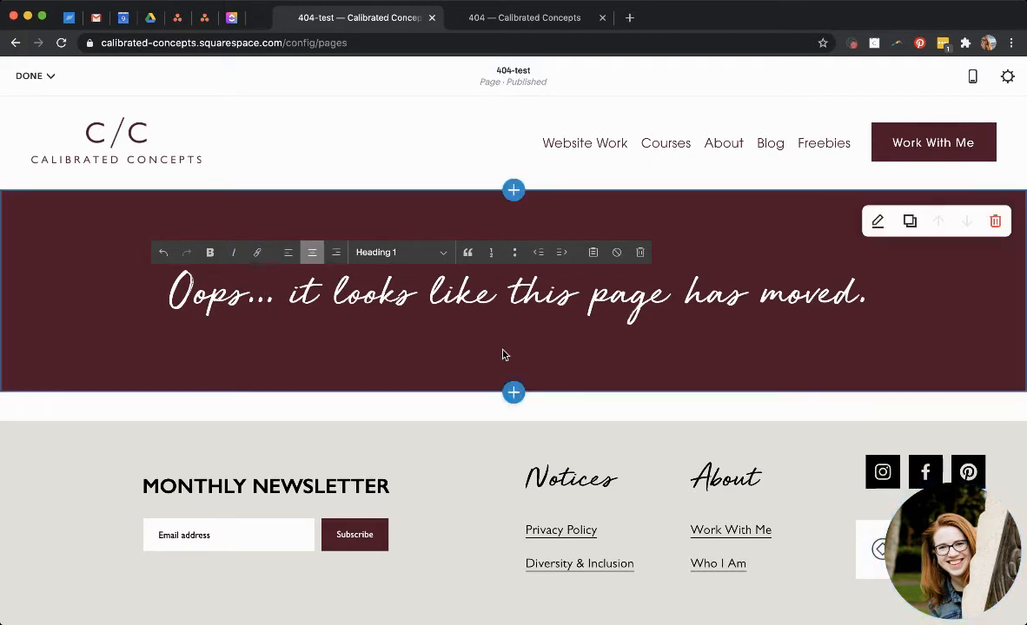
# Add a blank section below the heading section.
pyautogui.click(511, 394)
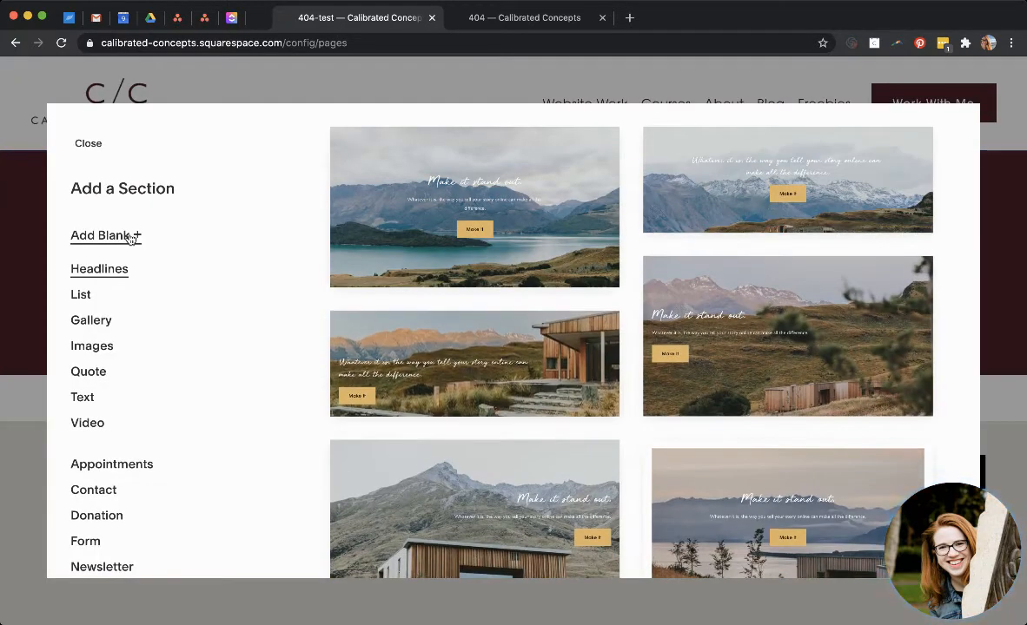
pyautogui.click(131, 238)
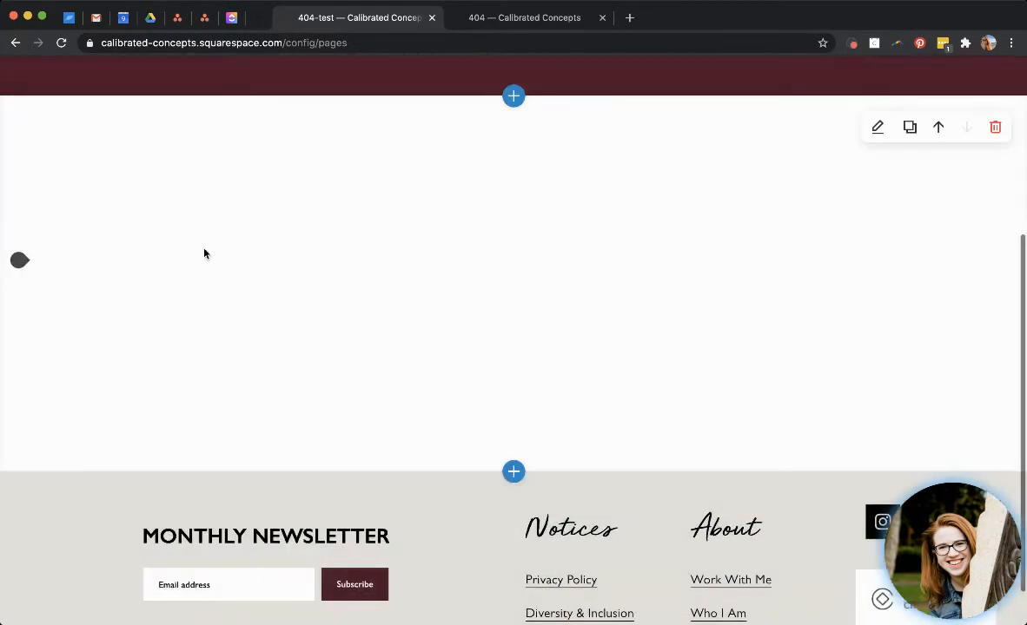
# Insert a text block into the new blank section.
pyautogui.click(20, 266)
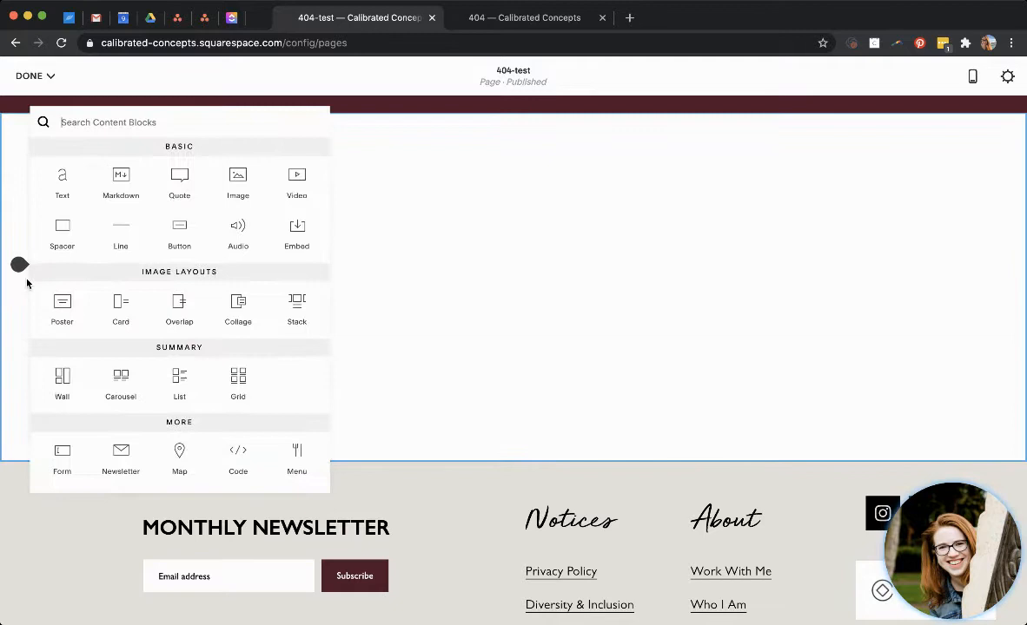
pyautogui.click(510, 253)
pyautogui.click(249, 288)
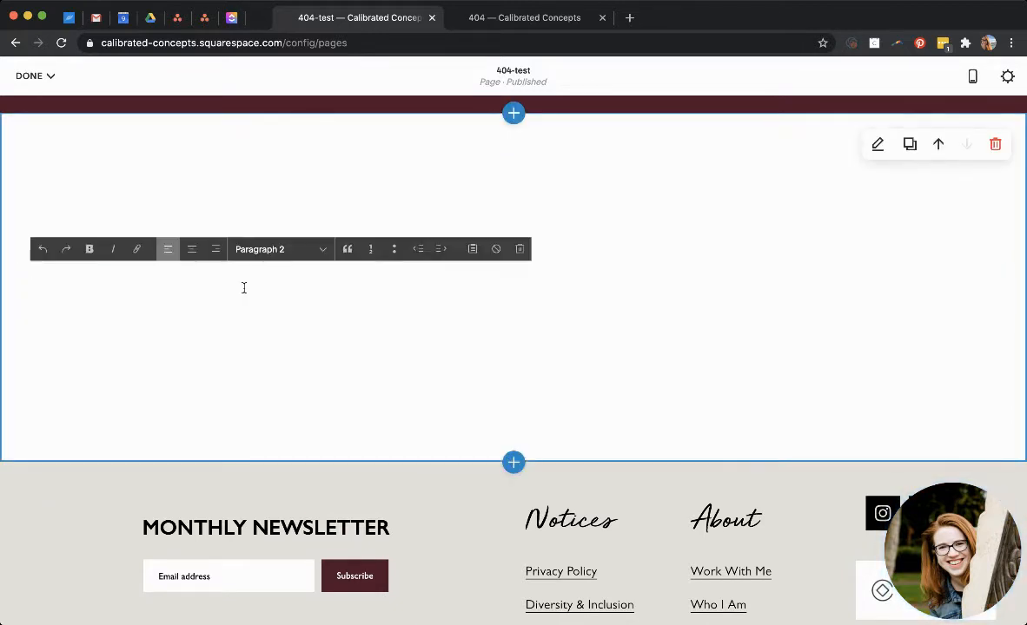
# Copy the line "Do a quick search to find what you were looking for here:" from the live 404 page and paste it into the text block.
pyautogui.click(540, 17)
pyautogui.tripleClick(398, 375)
pyautogui.press('super+c')
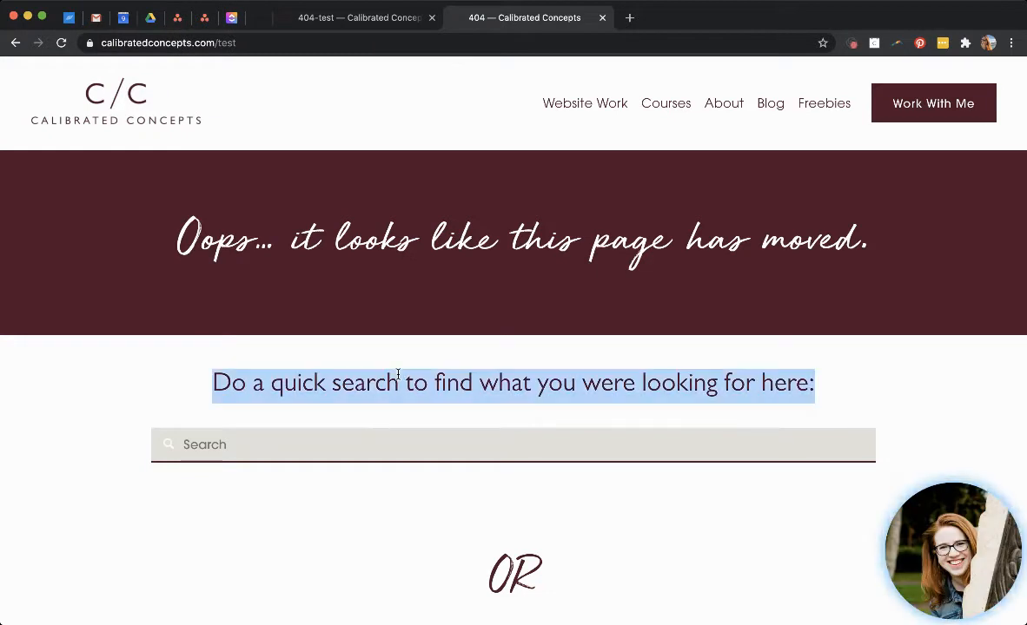
pyautogui.click(356, 17)
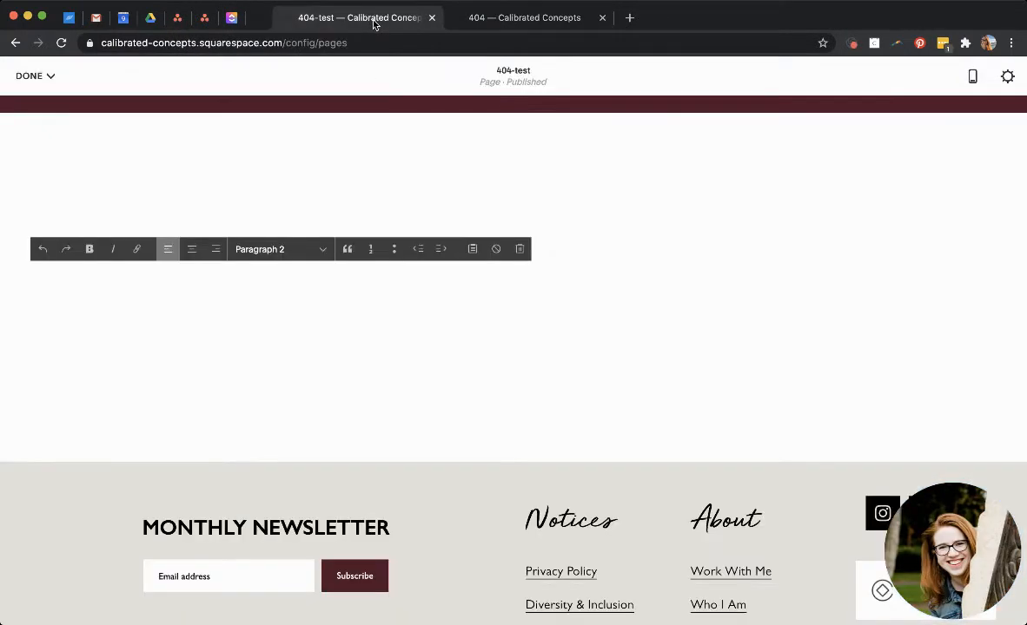
pyautogui.press('super+v')
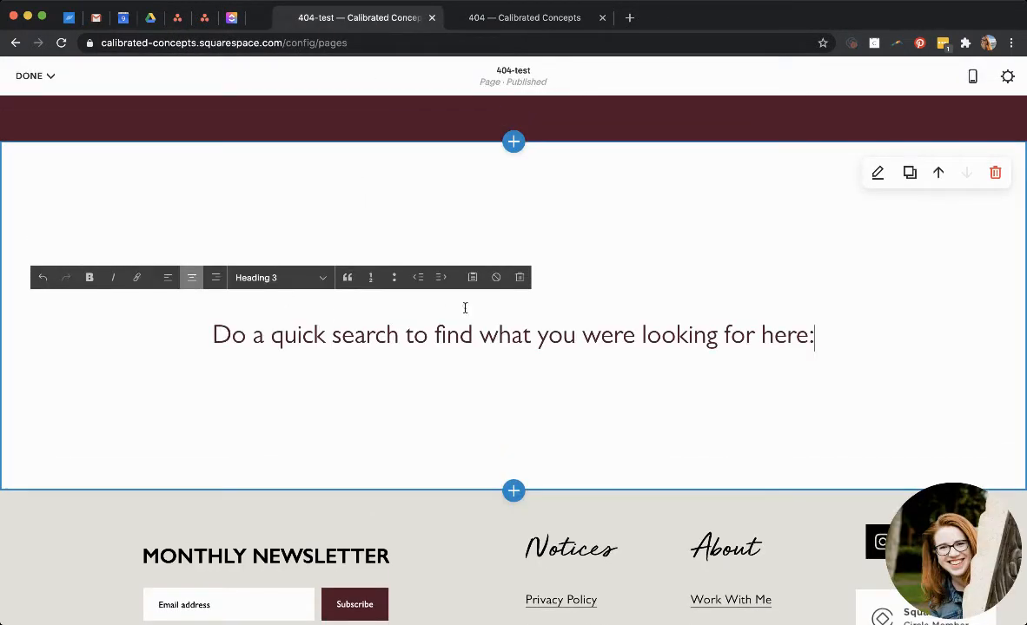
pyautogui.press('BackSpace')
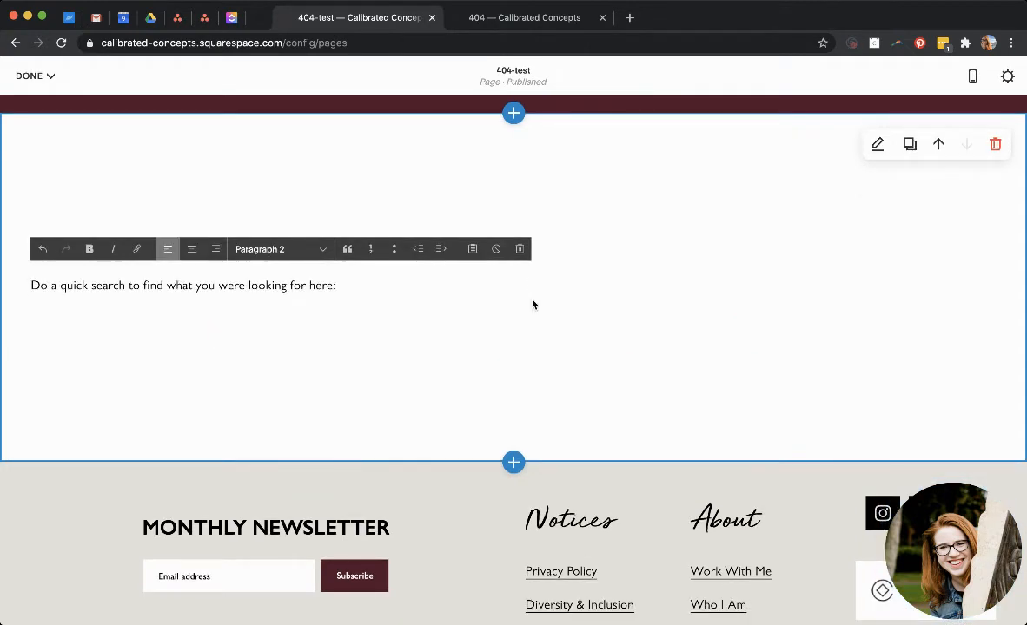
pyautogui.click(191, 249)
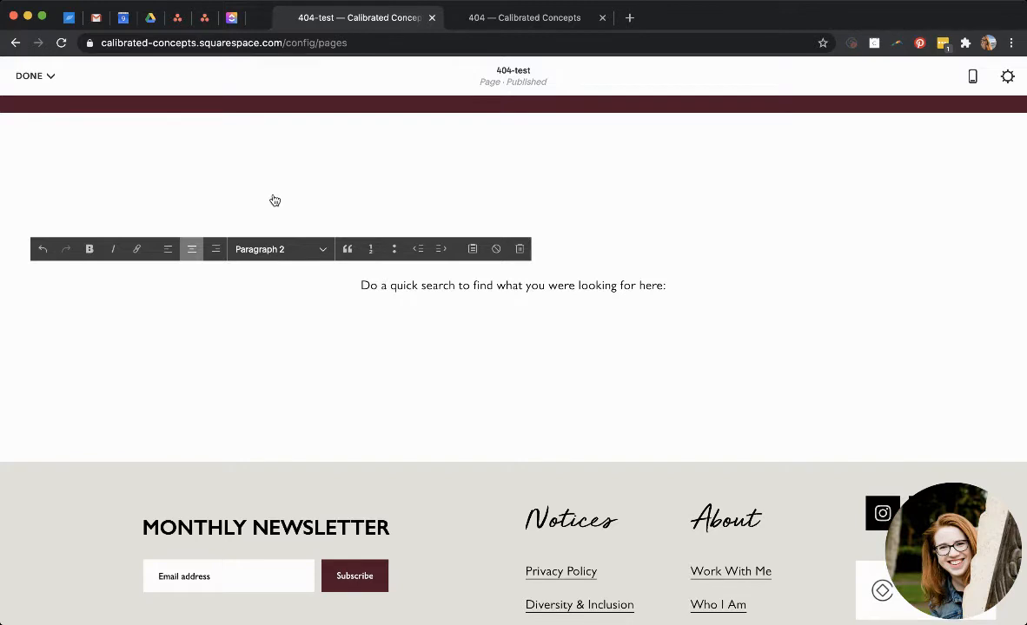
pyautogui.press('super+z')
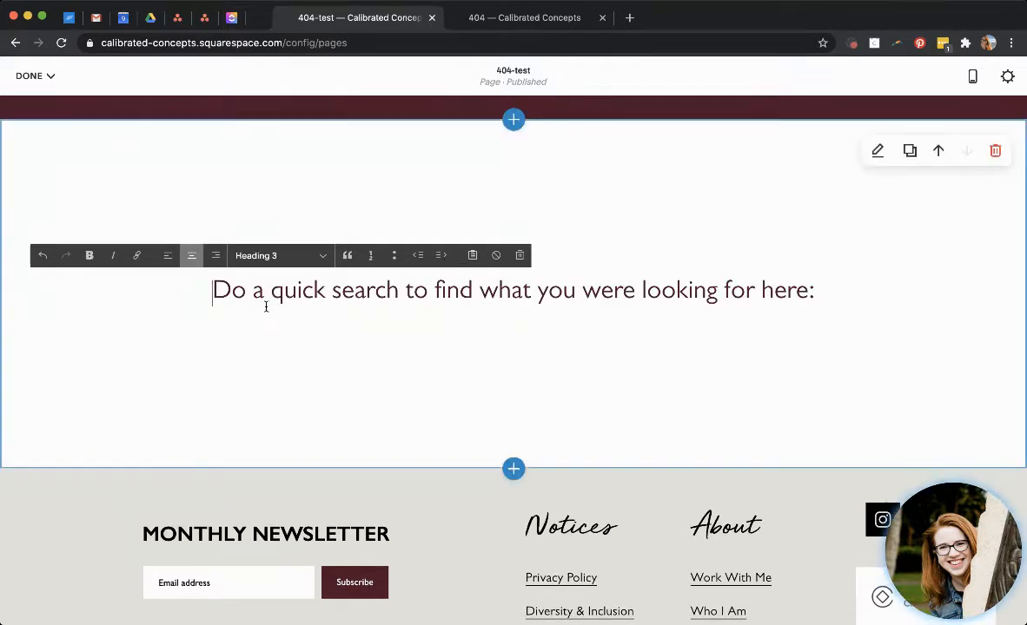
# Set the new section's content width to M and its section height to S.
pyautogui.click(878, 153)
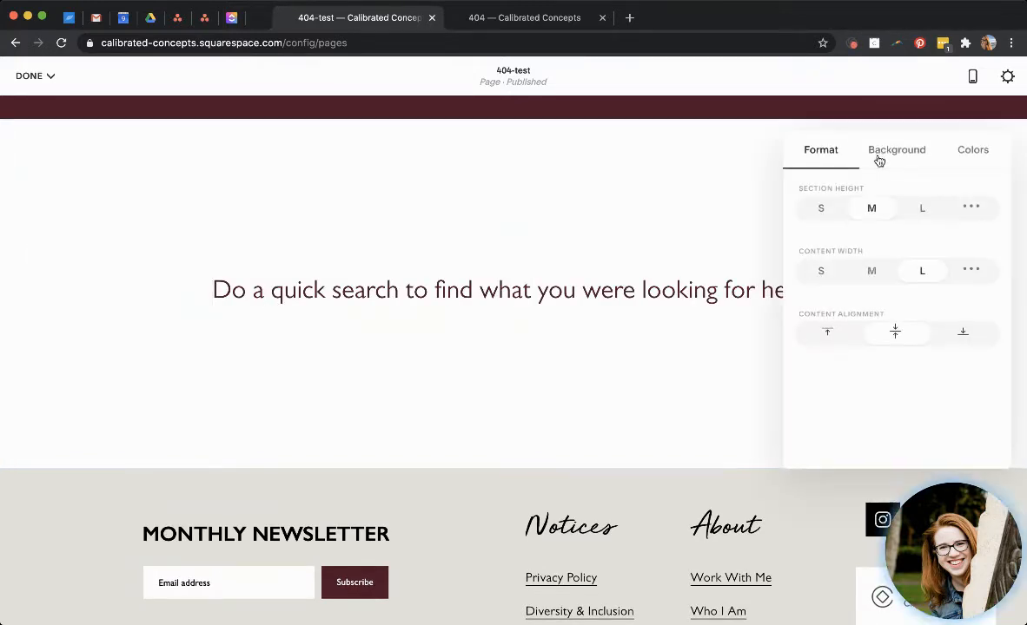
pyautogui.click(873, 271)
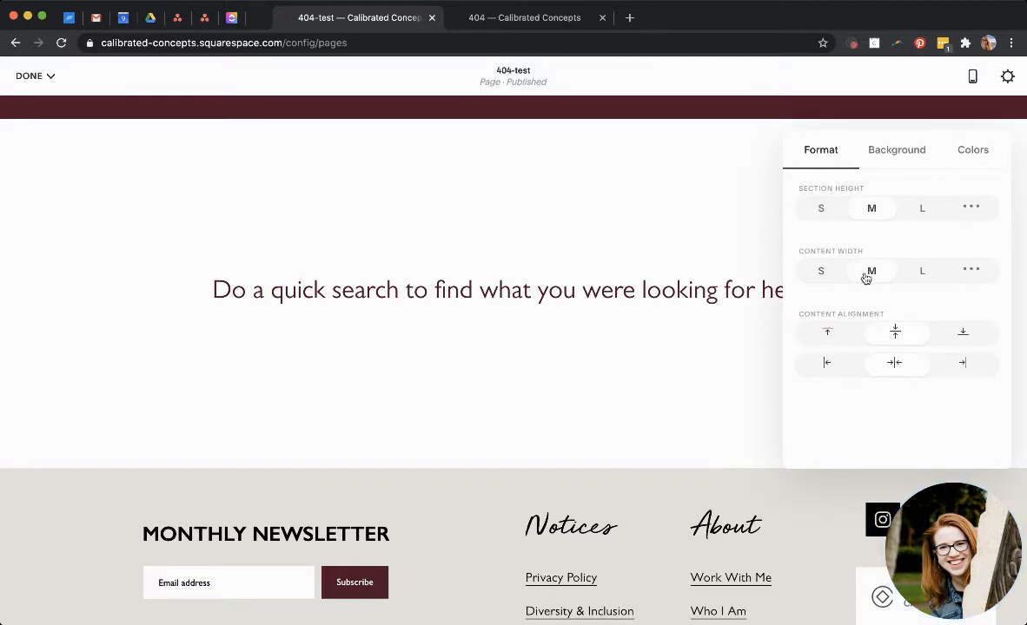
pyautogui.click(821, 208)
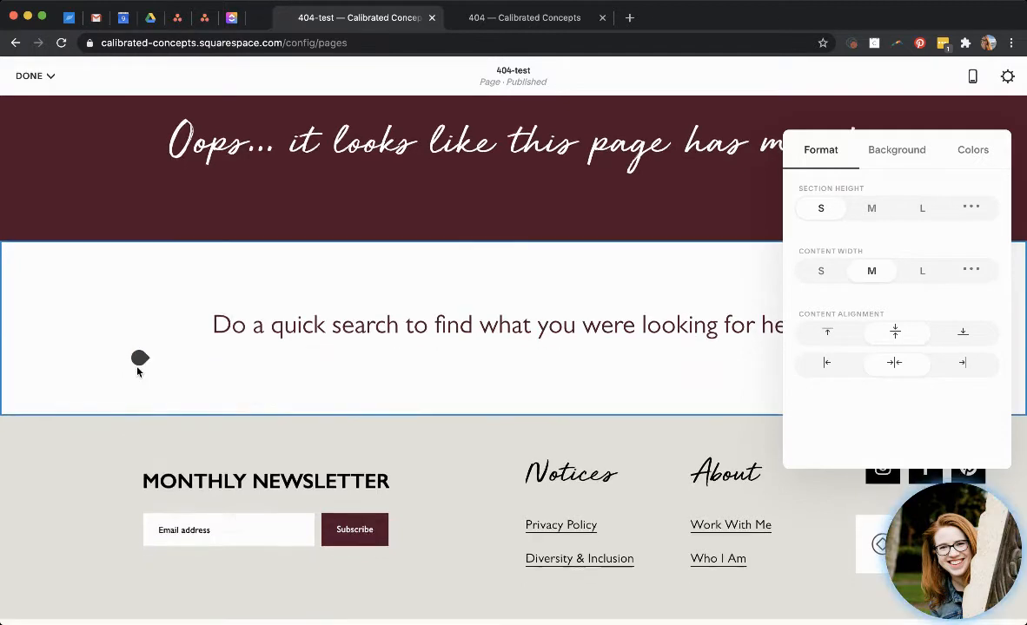
# Add a Search block below the text, keeping Quick Preview on and the Dark theme.
pyautogui.click(139, 363)
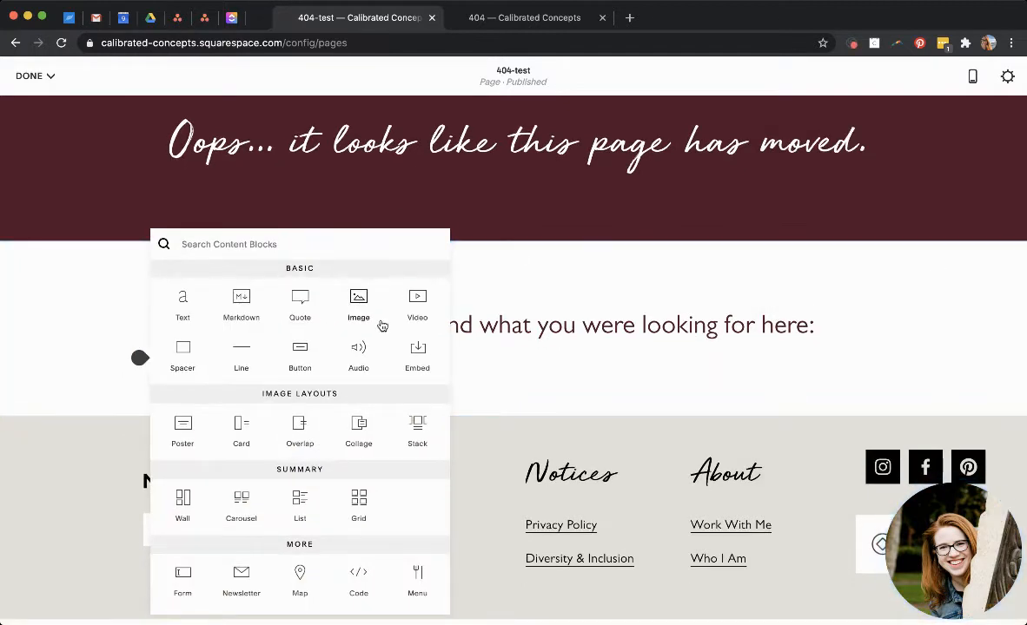
pyautogui.scroll(-2, 249, 533)
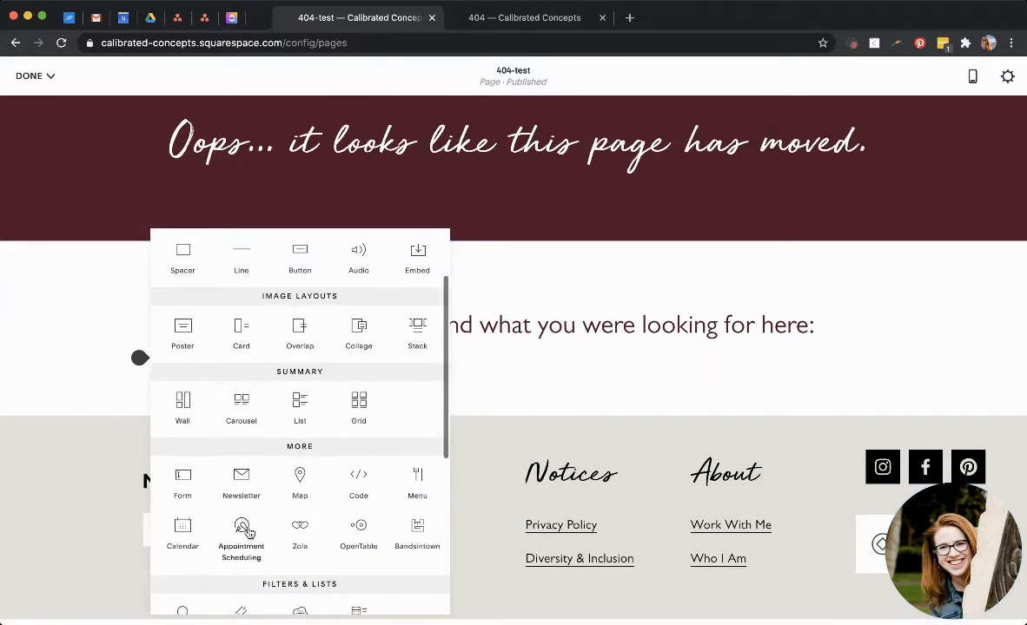
pyautogui.scroll(-2, 247, 531)
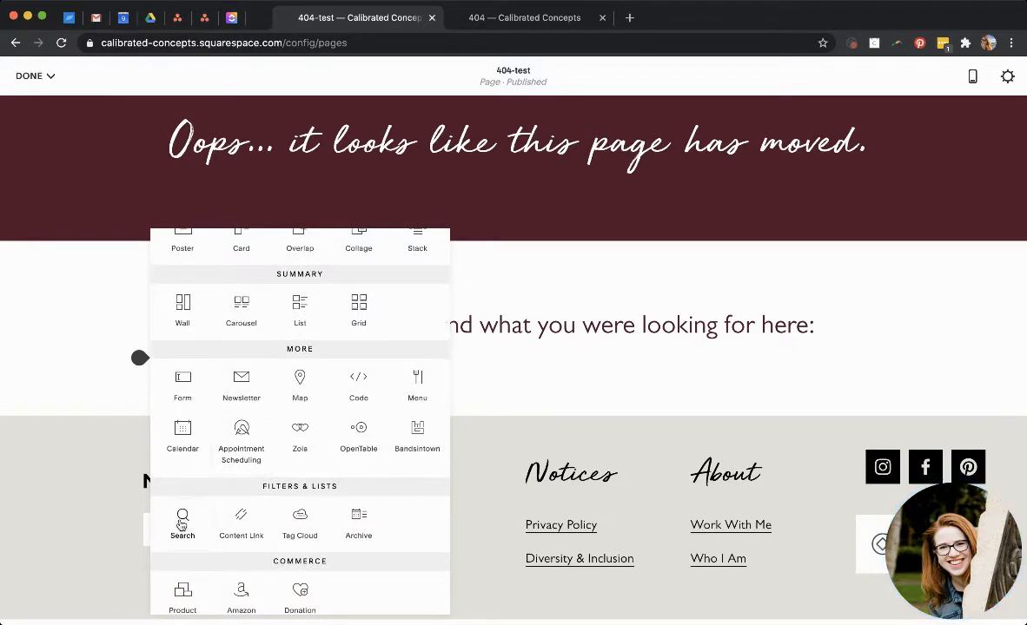
pyautogui.click(181, 521)
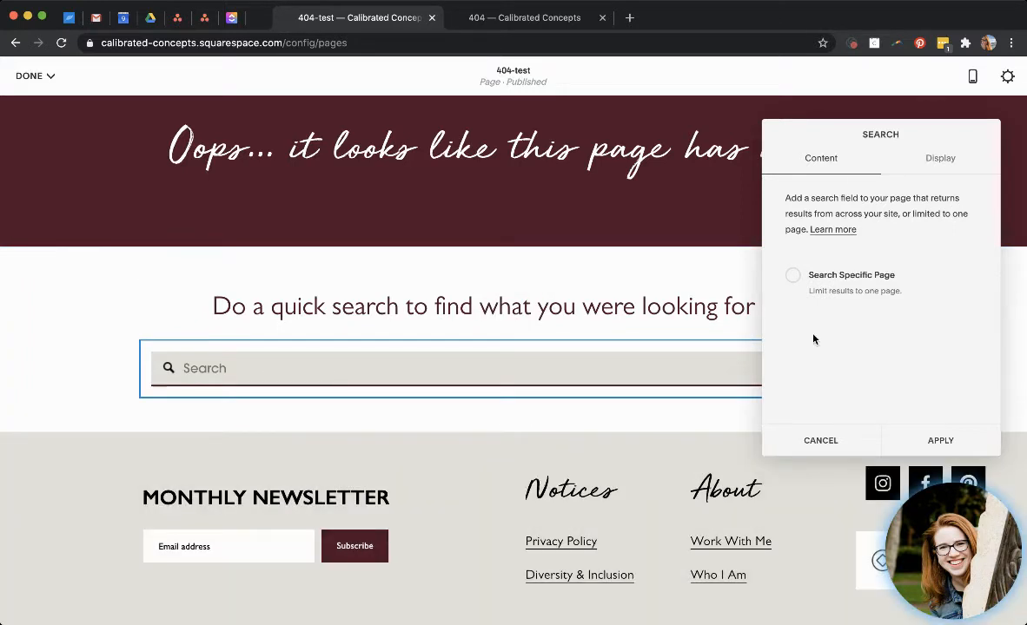
pyautogui.click(936, 165)
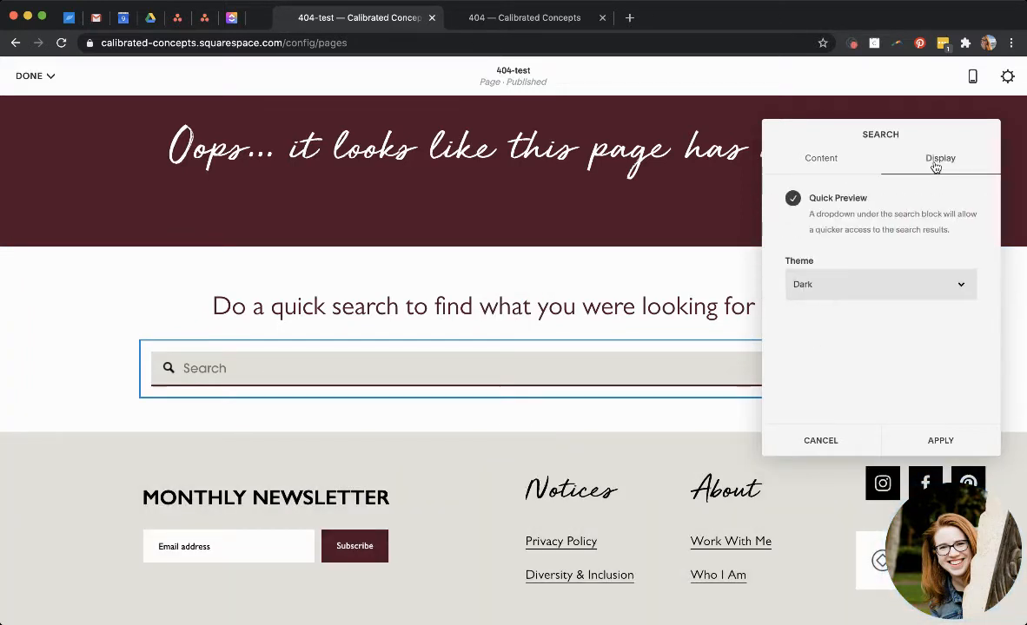
pyautogui.click(819, 163)
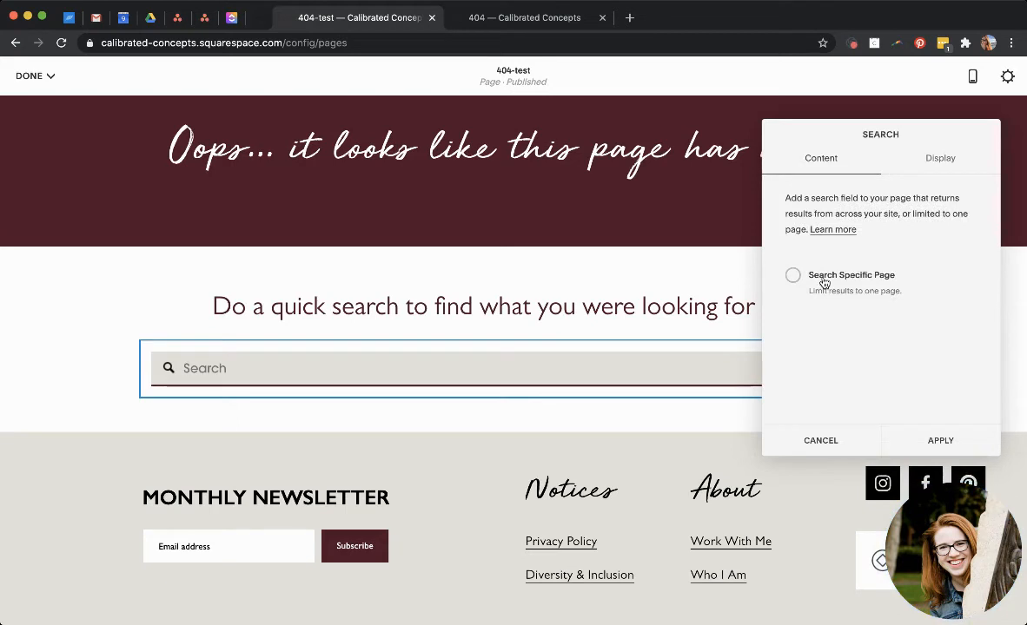
pyautogui.click(945, 158)
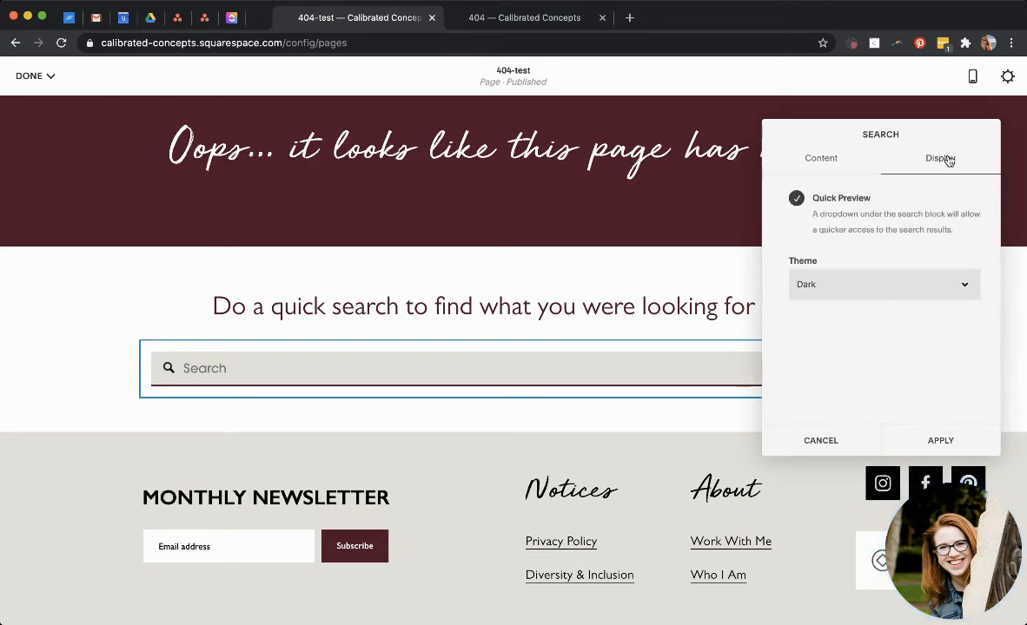
pyautogui.click(896, 280)
pyautogui.click(886, 301)
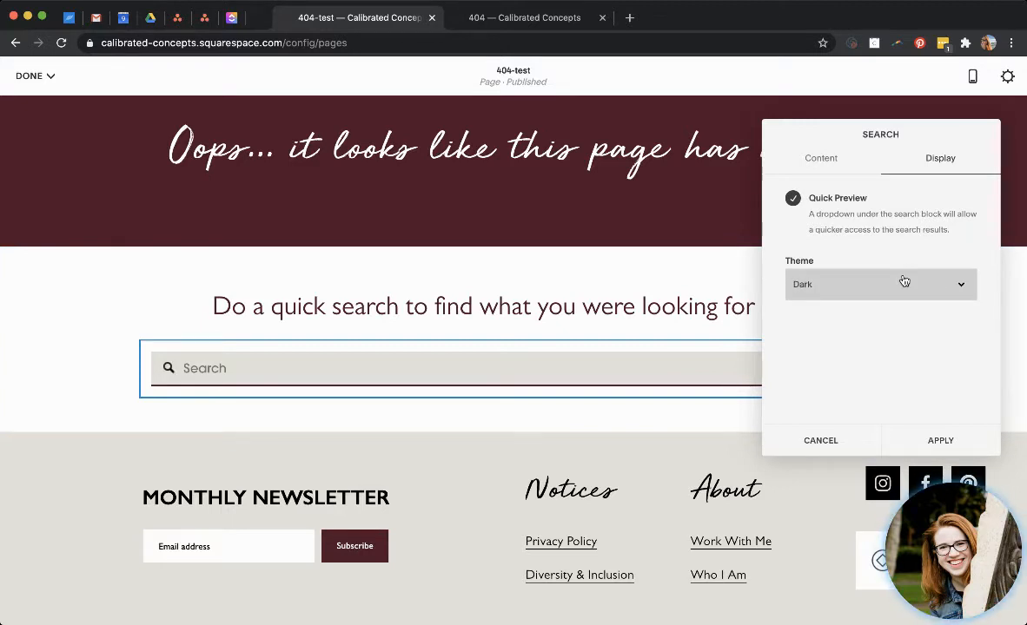
pyautogui.click(929, 443)
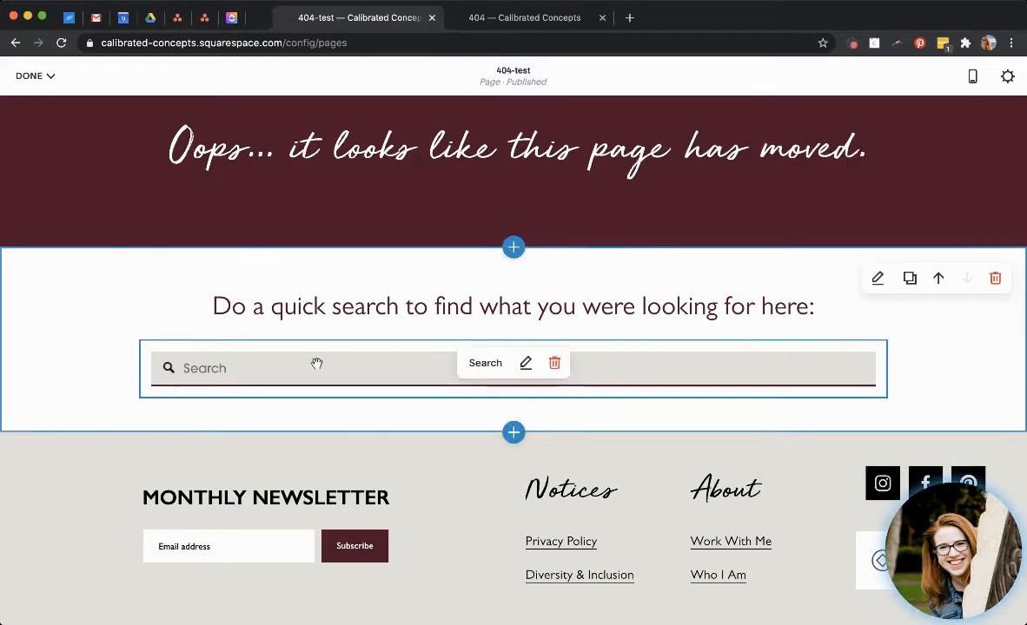
# Check the Search block's display settings and test the live 404 page's search with "squarespace".
pyautogui.click(525, 363)
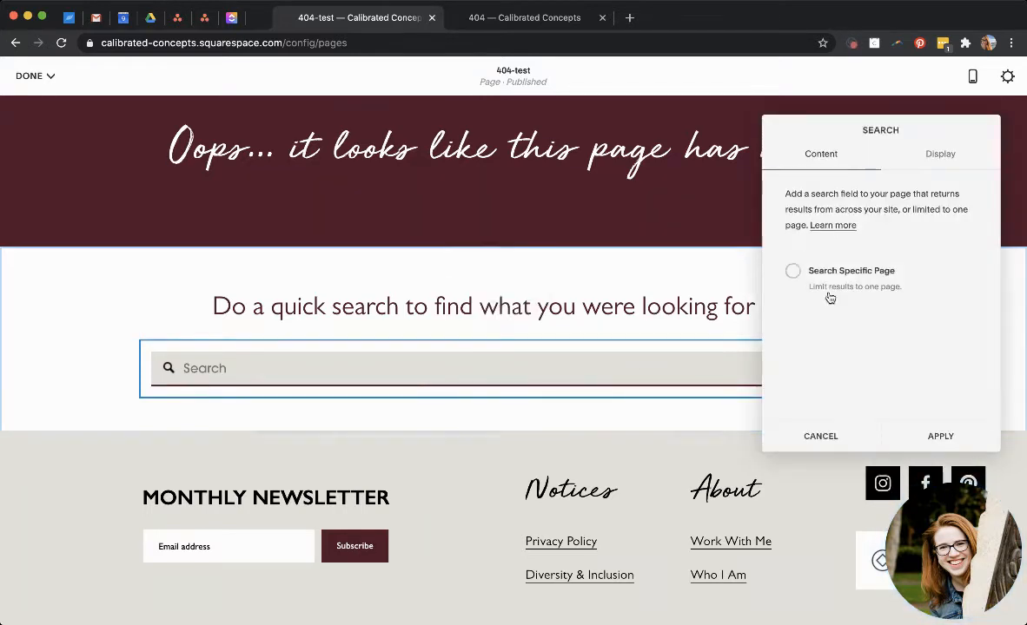
pyautogui.click(945, 156)
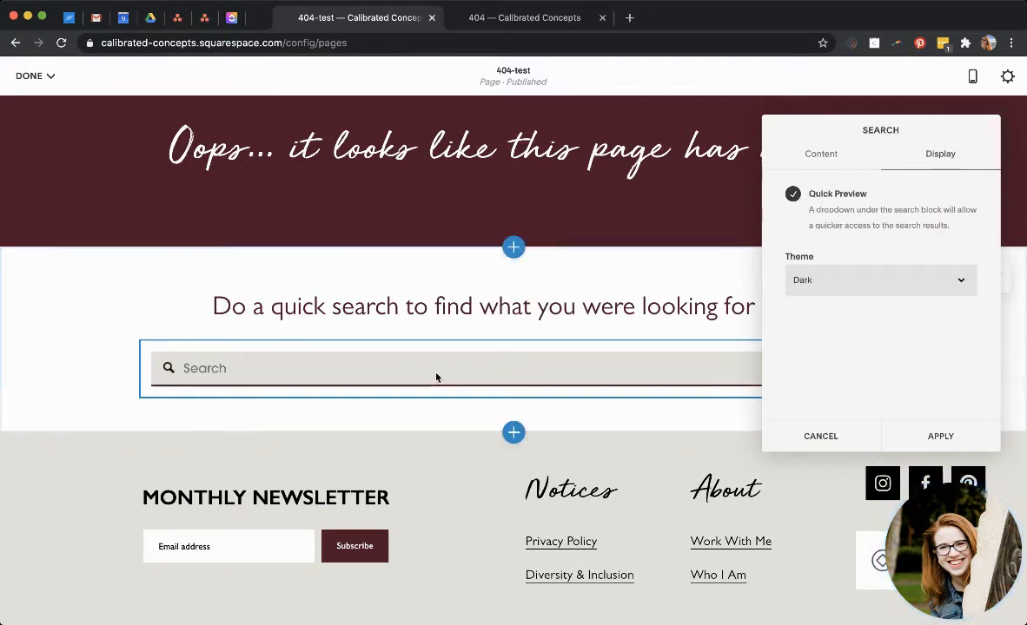
pyautogui.click(546, 29)
pyautogui.click(298, 446)
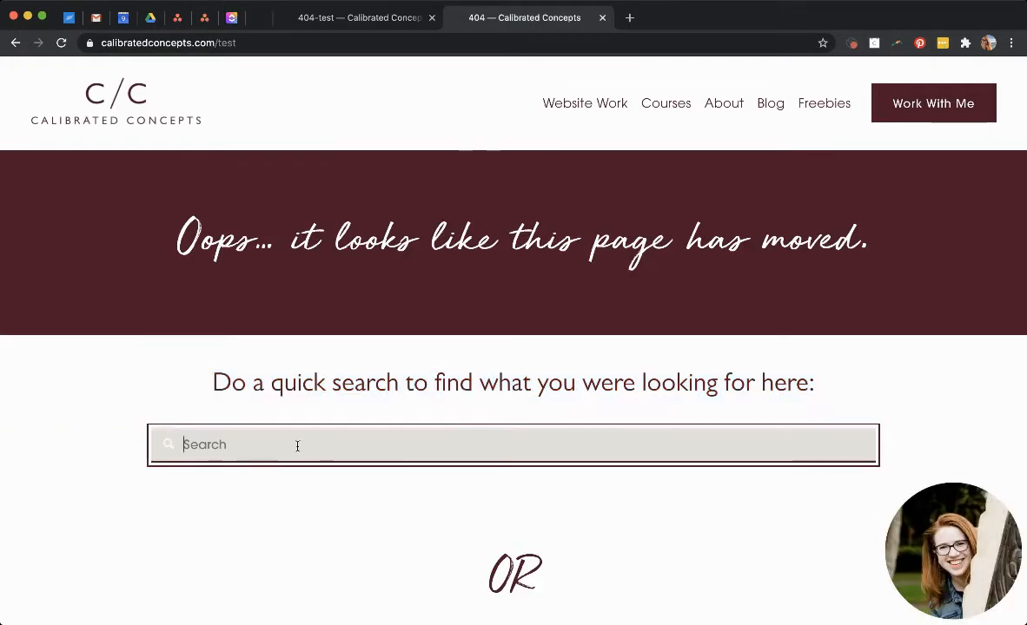
pyautogui.write('squarespace')
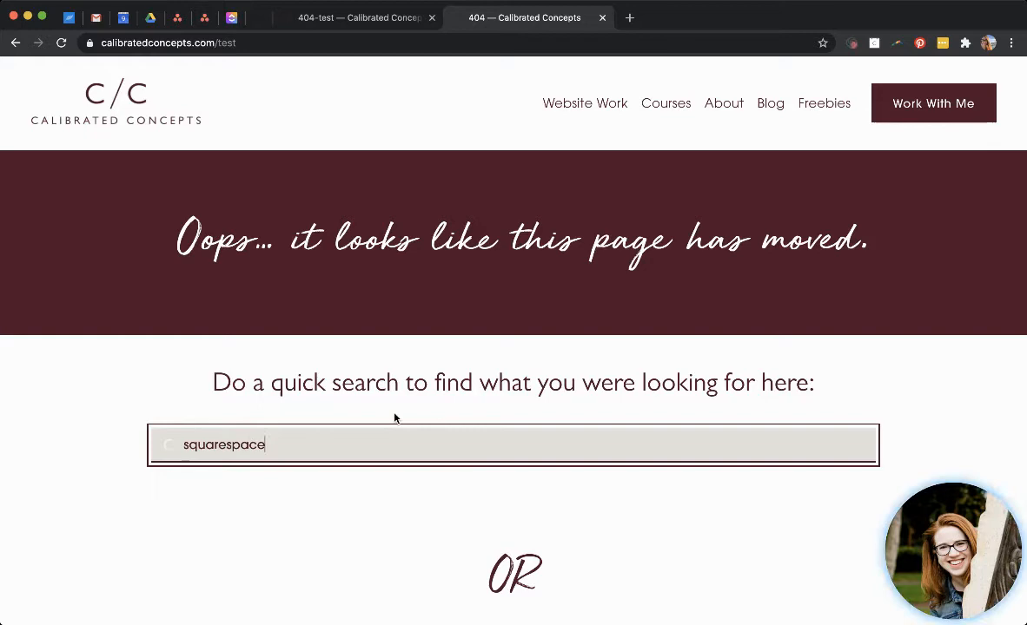
pyautogui.scroll(-1, 394, 418)
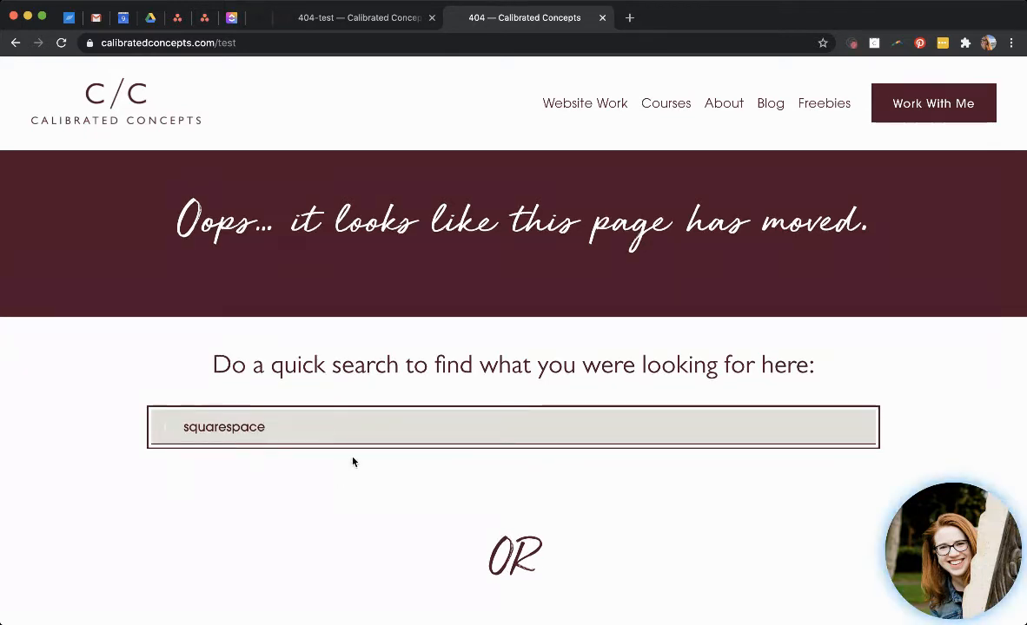
pyautogui.scroll(-3, 353, 461)
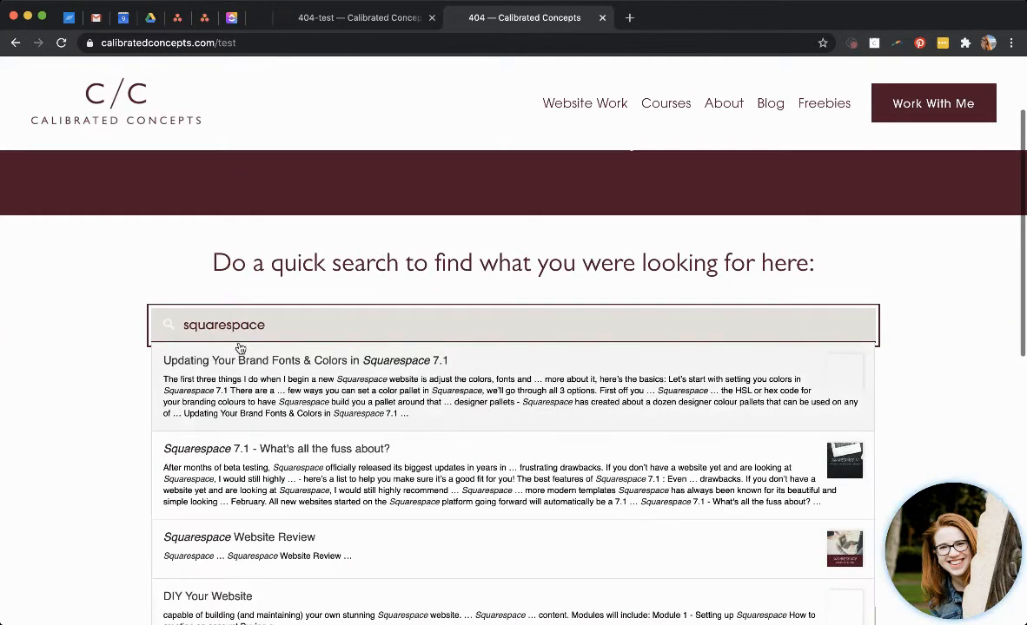
pyautogui.scroll(-6, 275, 505)
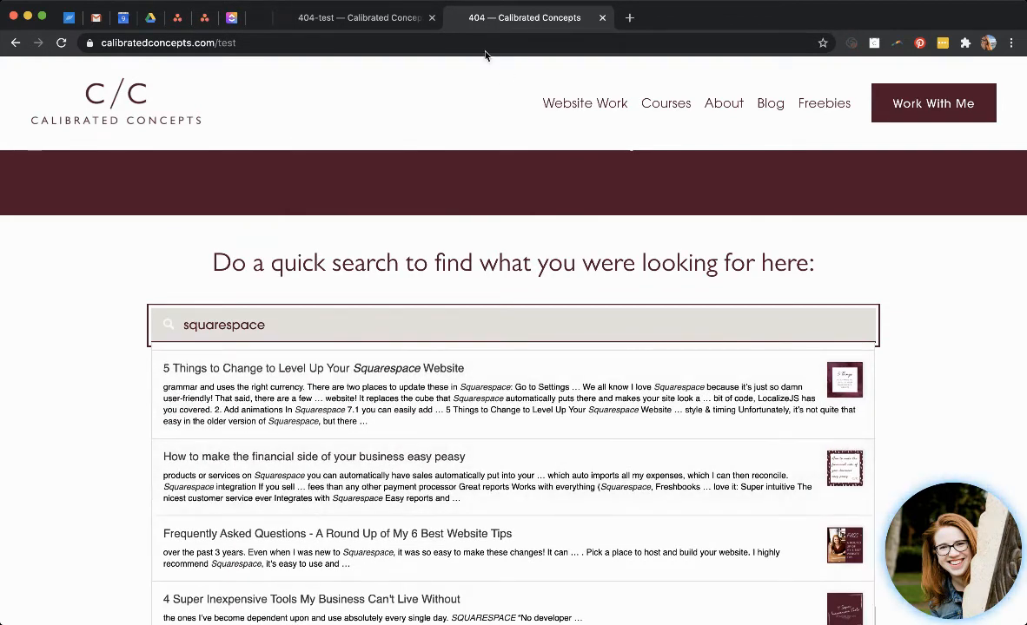
# Apply the search settings and insert a Spacer block below the search bar.
pyautogui.click(387, 19)
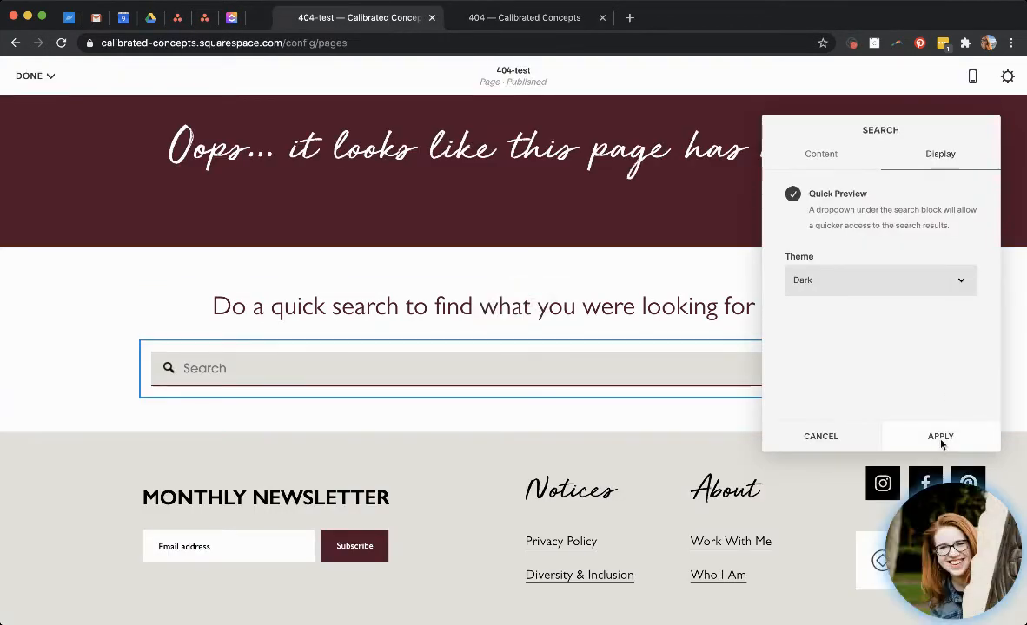
pyautogui.click(940, 437)
pyautogui.click(139, 399)
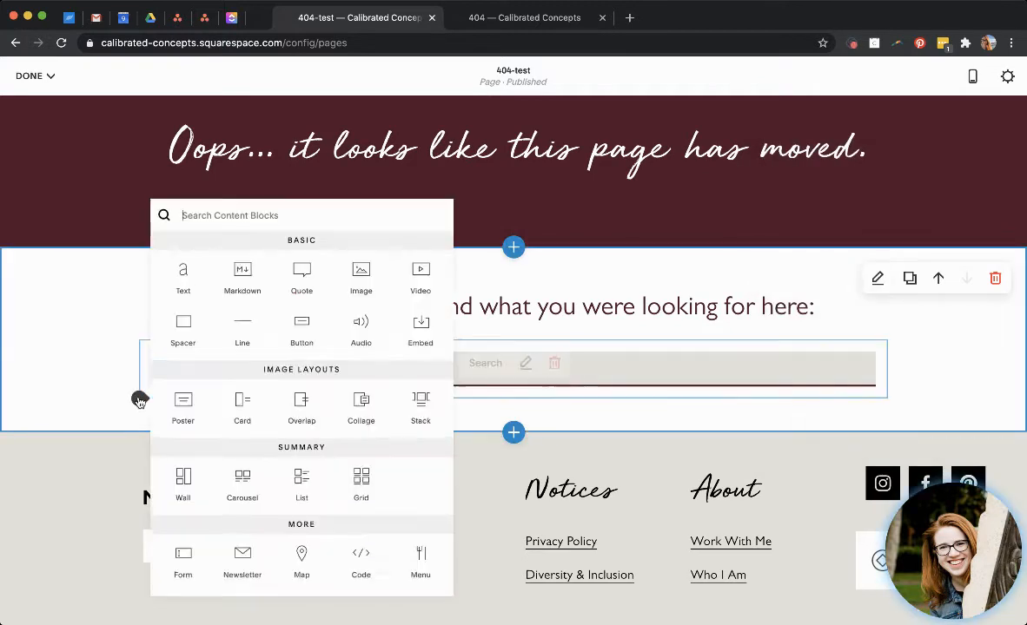
pyautogui.click(178, 335)
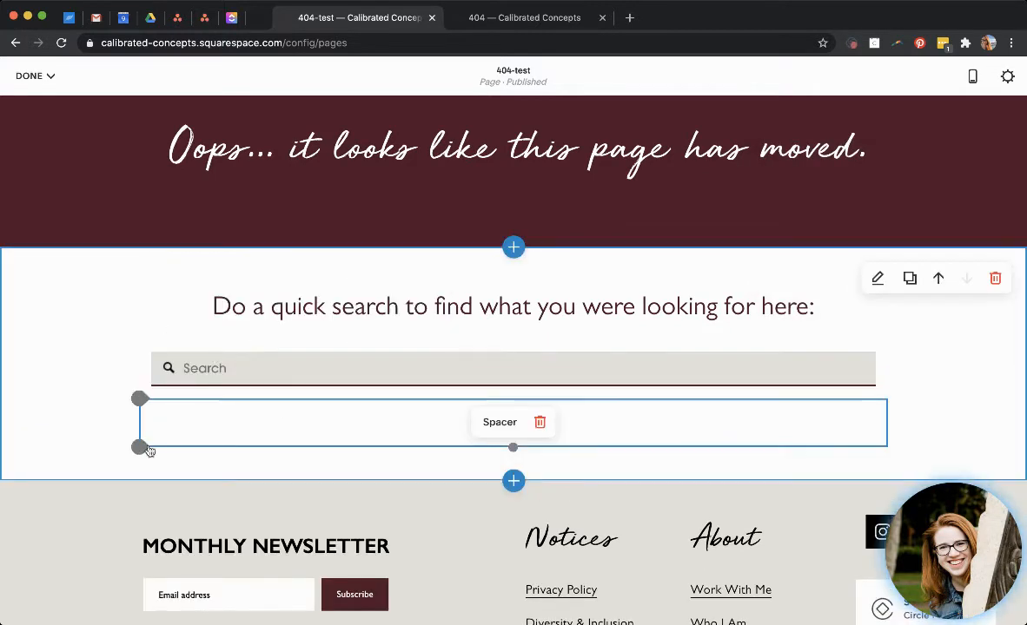
pyautogui.click(139, 447)
pyautogui.moveTo(172, 356); pyautogui.dragTo(160, 419)
# Examine the live 404 page's content below the search bar.
pyautogui.click(519, 17)
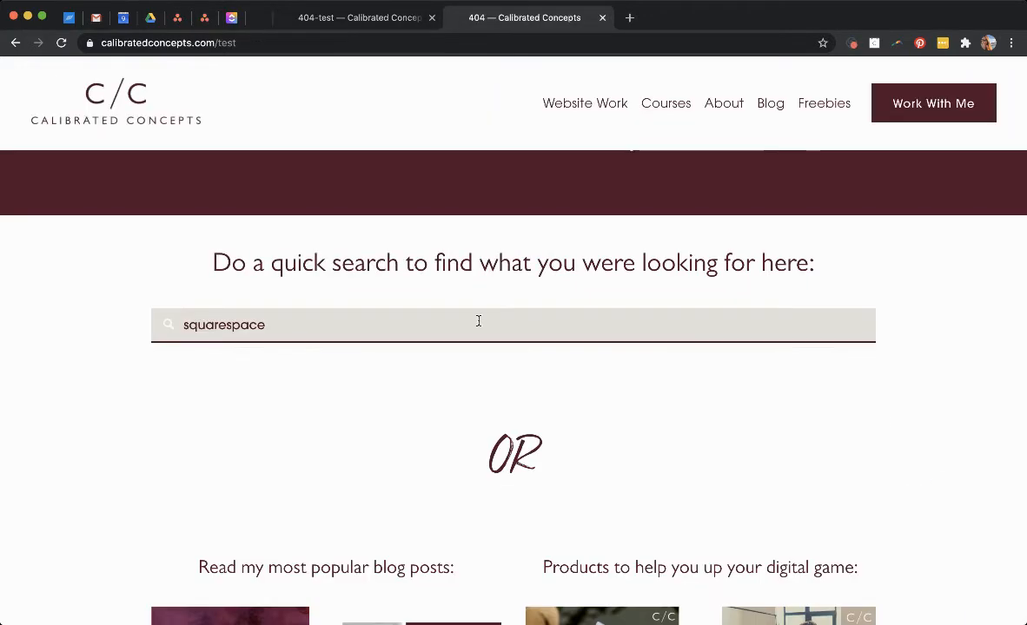
pyautogui.scroll(-5, 479, 323)
pyautogui.scroll(3, 505, 216)
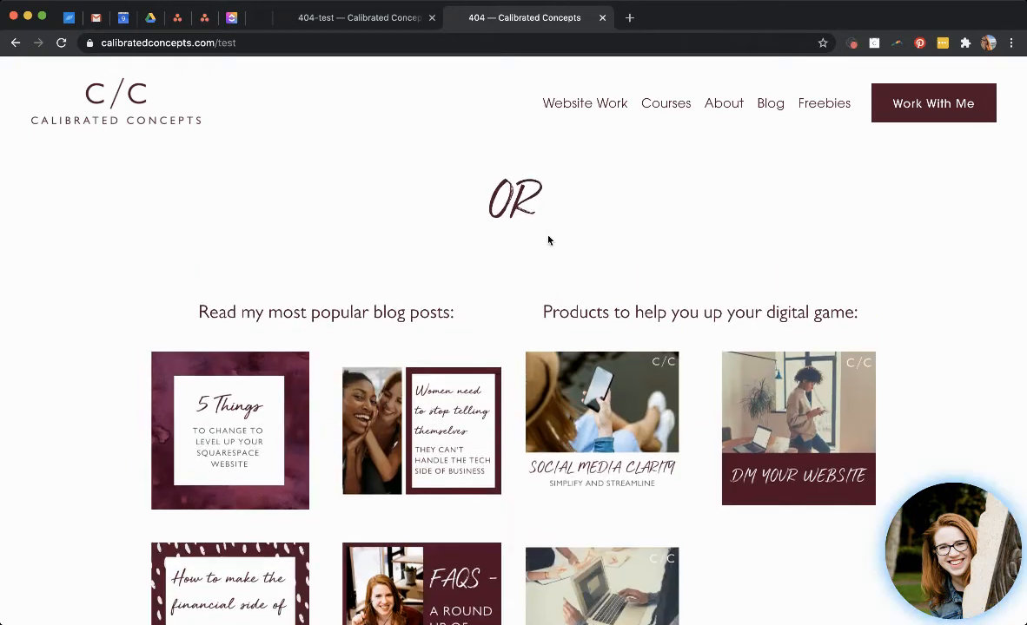
pyautogui.click(372, 21)
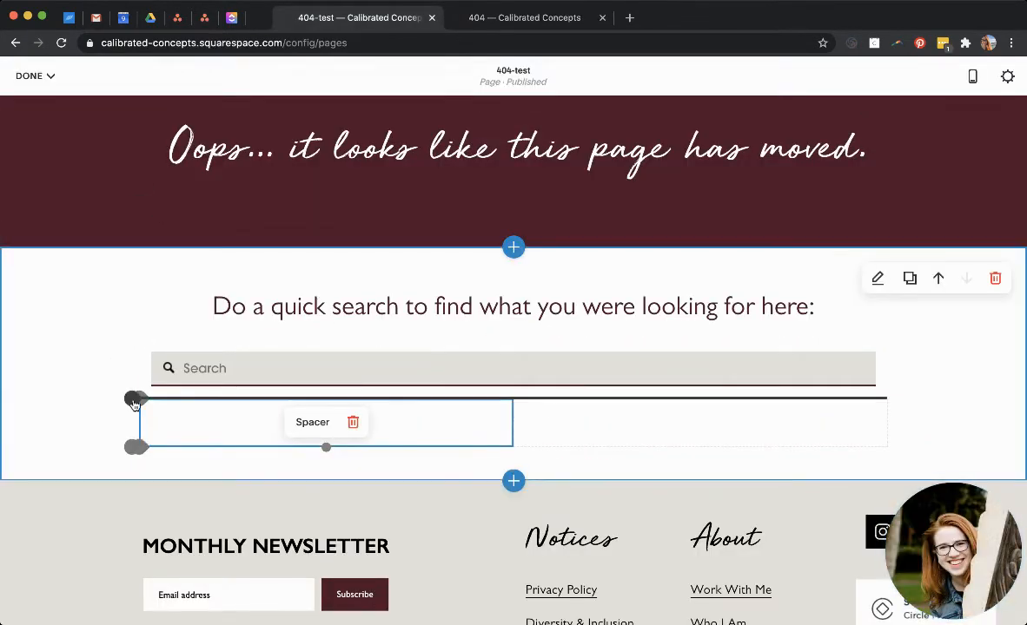
# Stretch the spacer across the full width and add a centered Heading 1 text block reading "OR" below it.
pyautogui.click(135, 401)
pyautogui.click(175, 323)
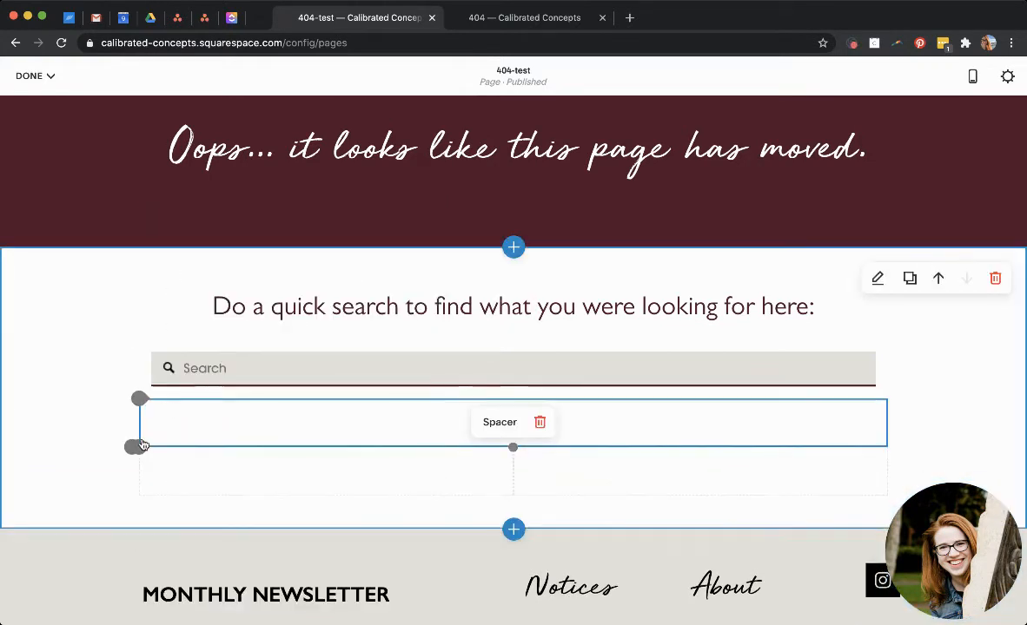
pyautogui.click(132, 448)
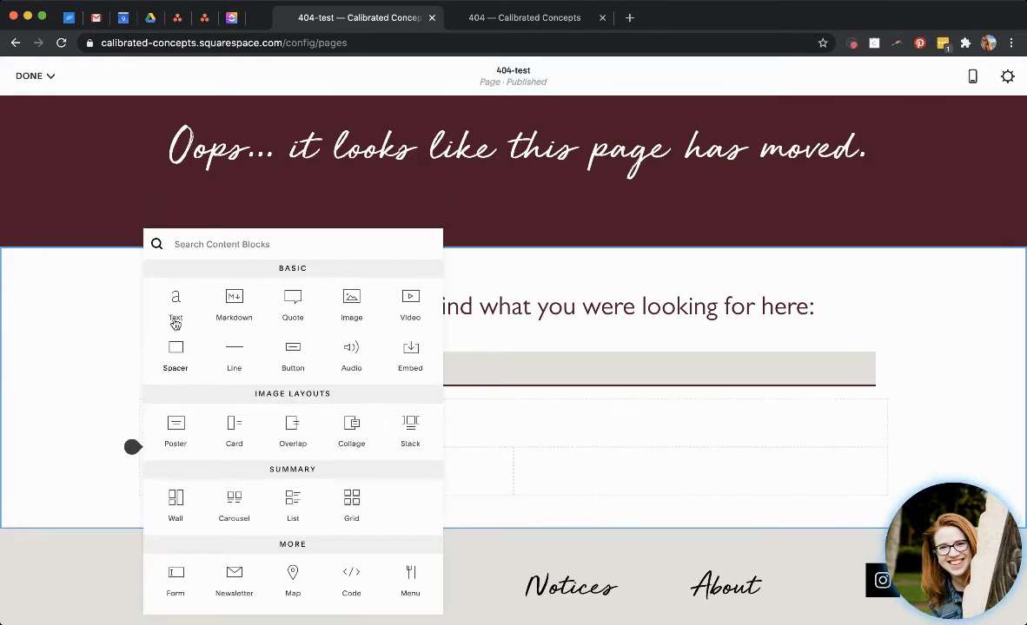
pyautogui.click(176, 318)
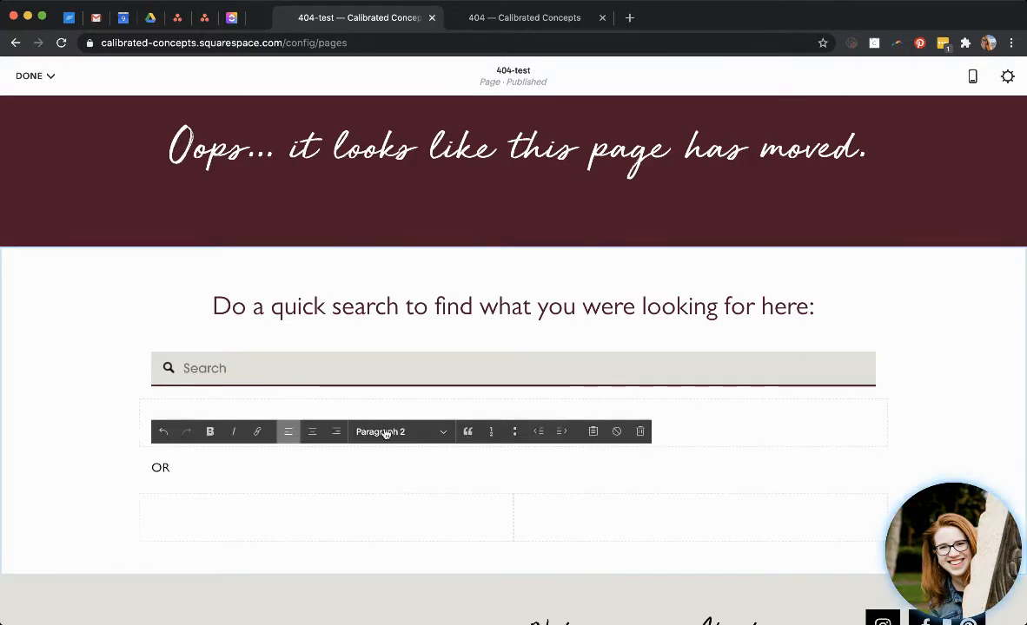
pyautogui.press('super+alt+1')
pyautogui.press('super+shift+e')
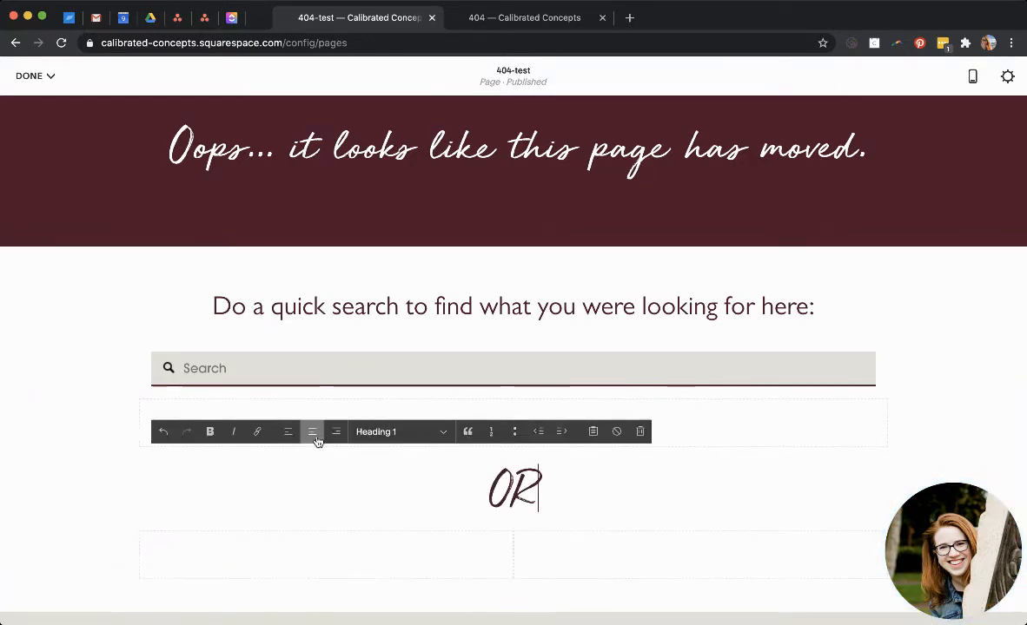
pyautogui.scroll(-2, 327, 506)
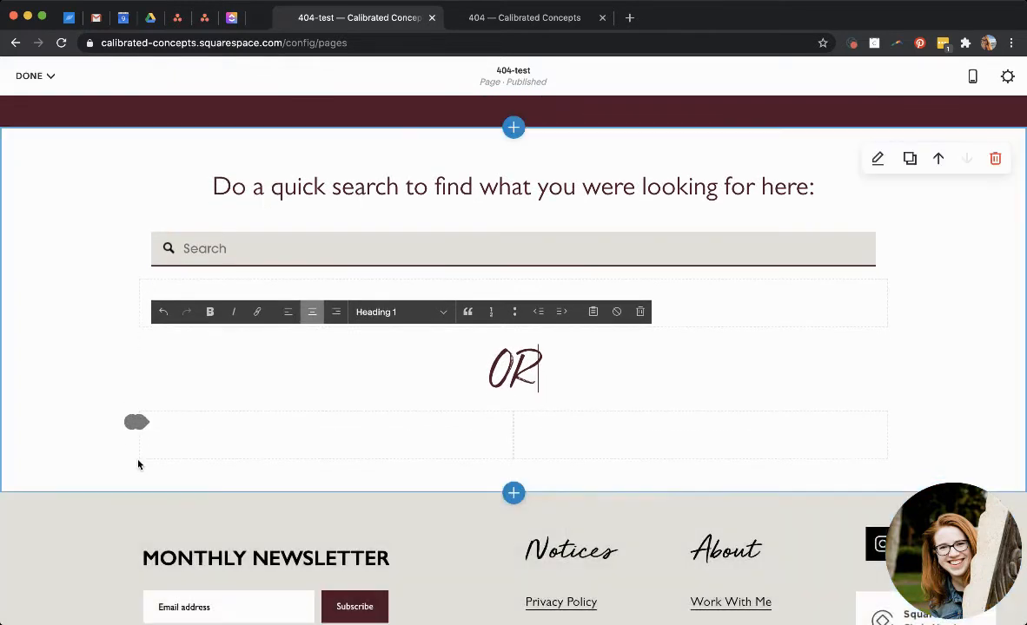
pyautogui.moveTo(136, 424); pyautogui.dragTo(132, 426)
pyautogui.scroll(1, 337, 390)
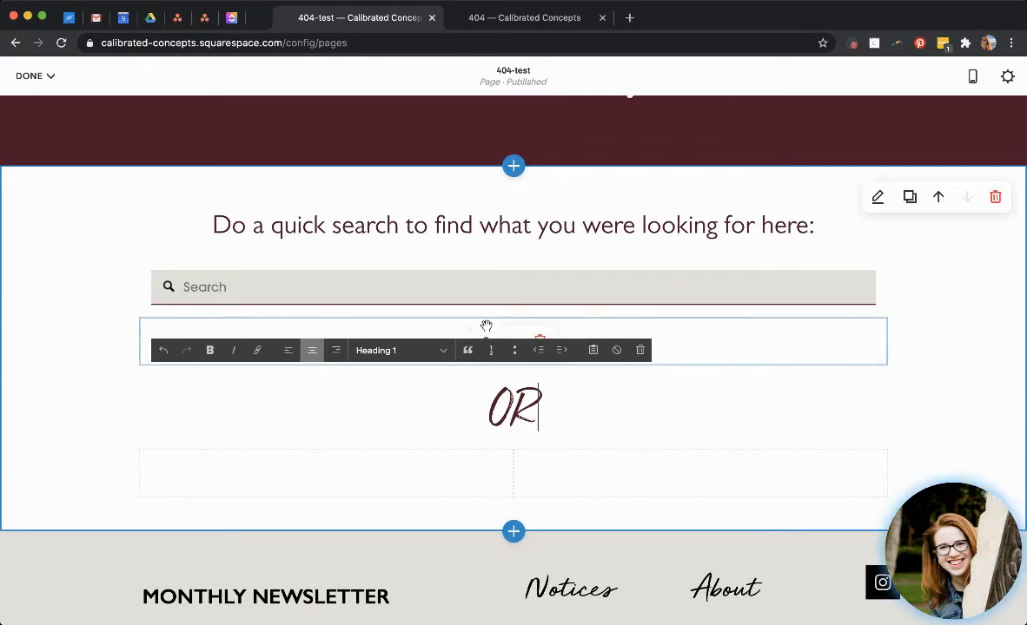
pyautogui.scroll(4, 493, 320)
pyautogui.moveTo(486, 326)
pyautogui.mouseDown()
pyautogui.moveTo(492, 321)
pyautogui.moveTo(487, 330)
pyautogui.mouseUp()
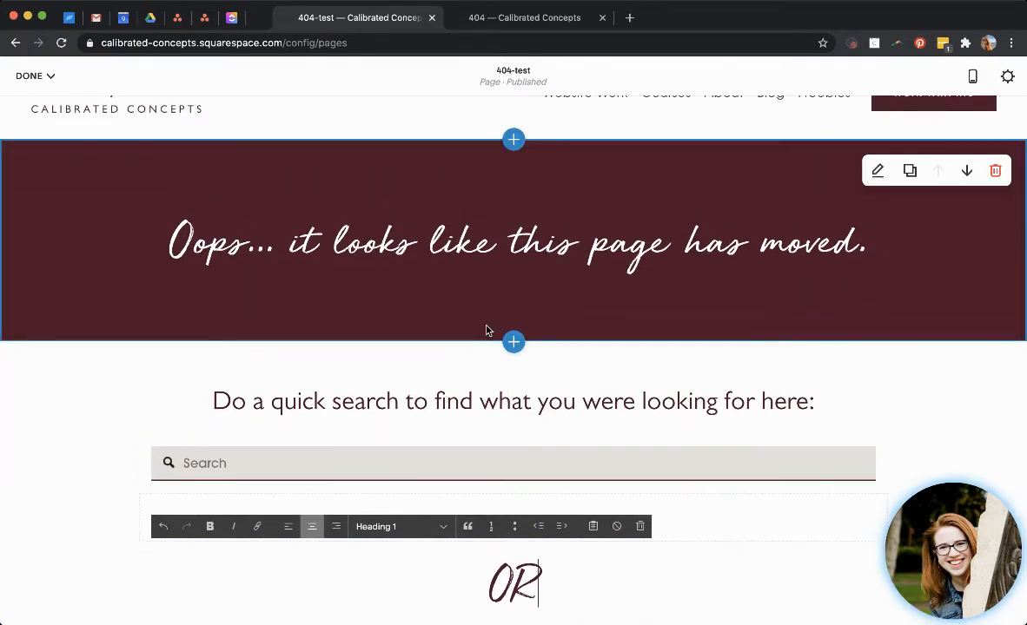
pyautogui.scroll(-1, 486, 330)
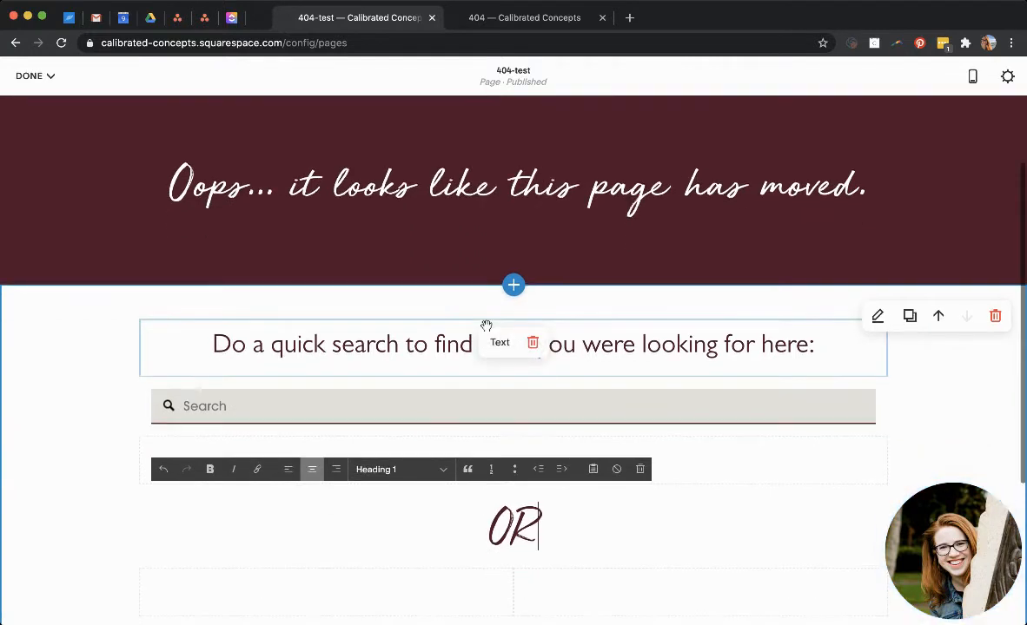
pyautogui.scroll(-3, 486, 329)
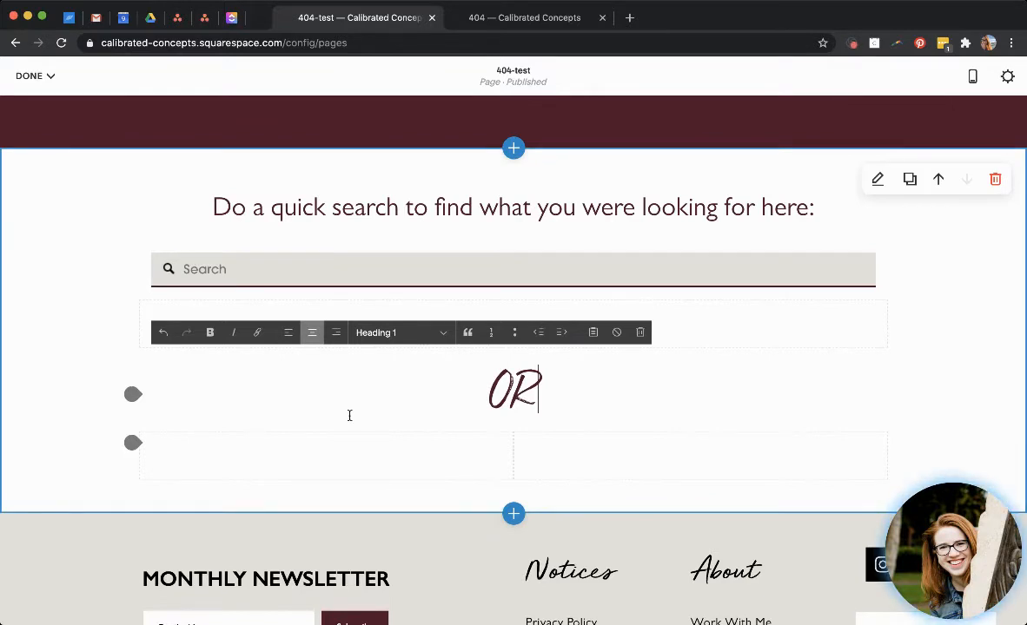
# Add two empty text blocks side by side below the "OR" heading.
pyautogui.click(133, 445)
pyautogui.click(179, 298)
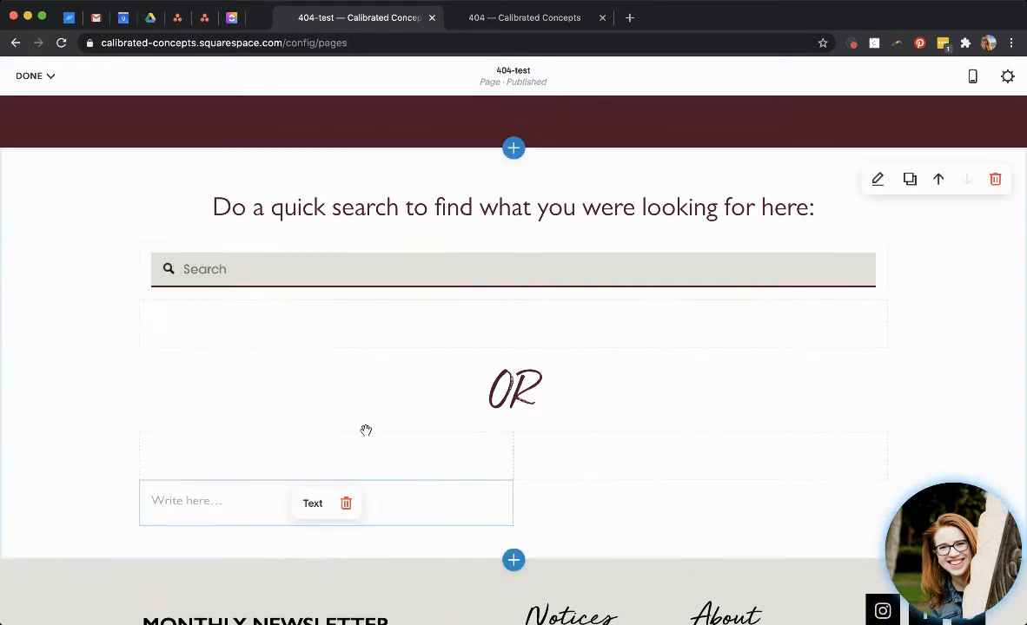
pyautogui.click(514, 480)
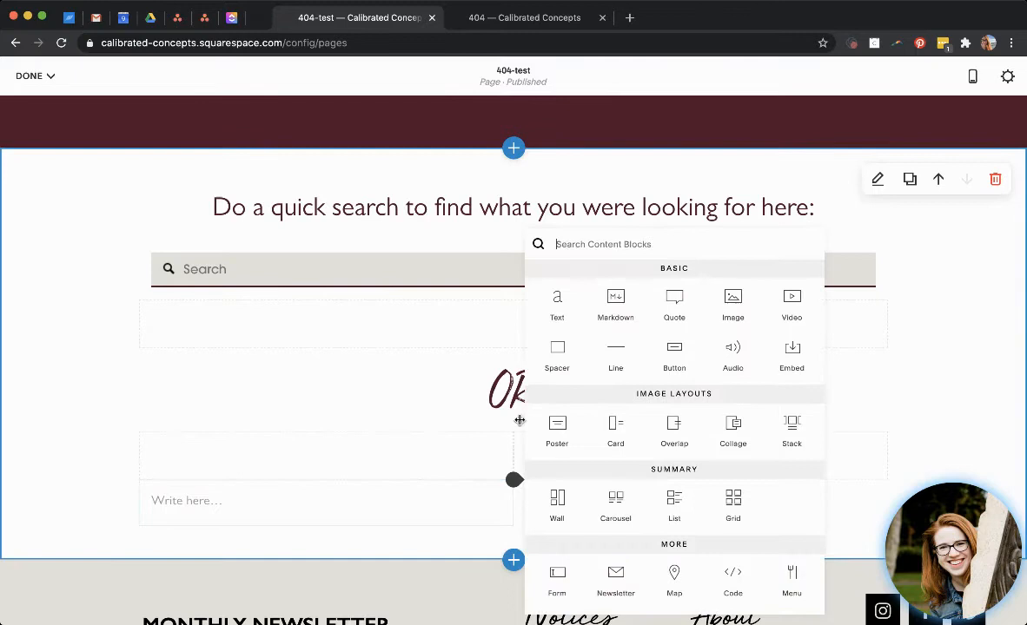
pyautogui.click(553, 315)
# Insert a Summary Wall block under the left text block that displays the Blog.
pyautogui.scroll(-2, 369, 415)
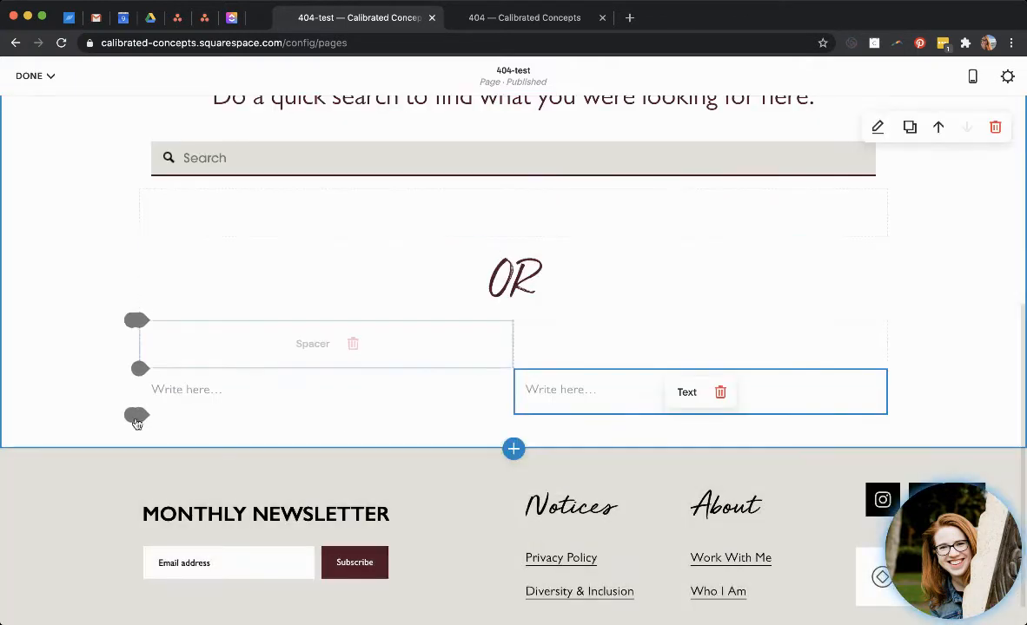
pyautogui.click(138, 416)
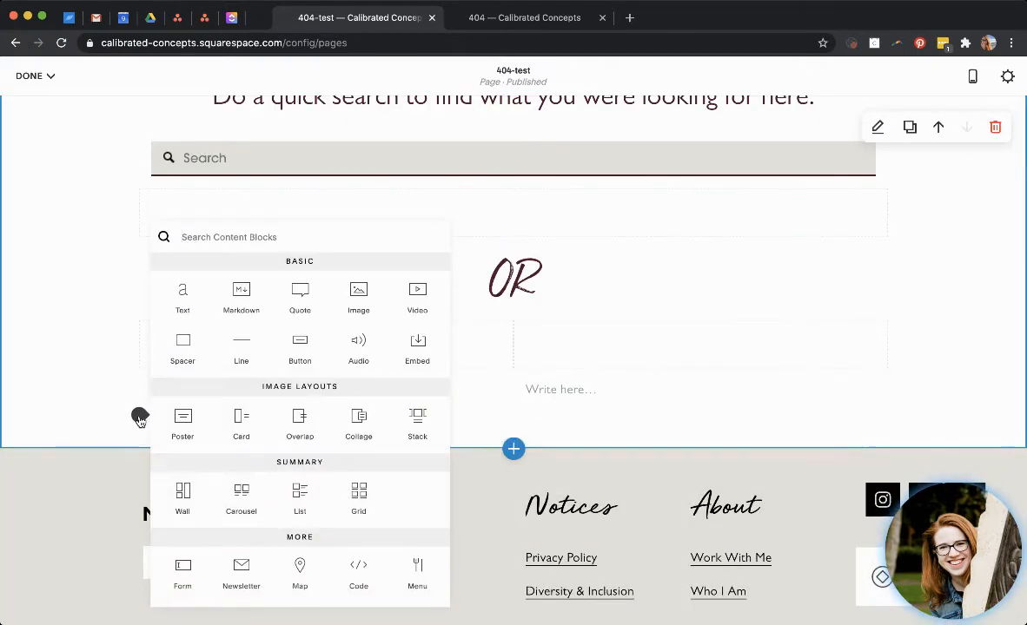
pyautogui.click(183, 496)
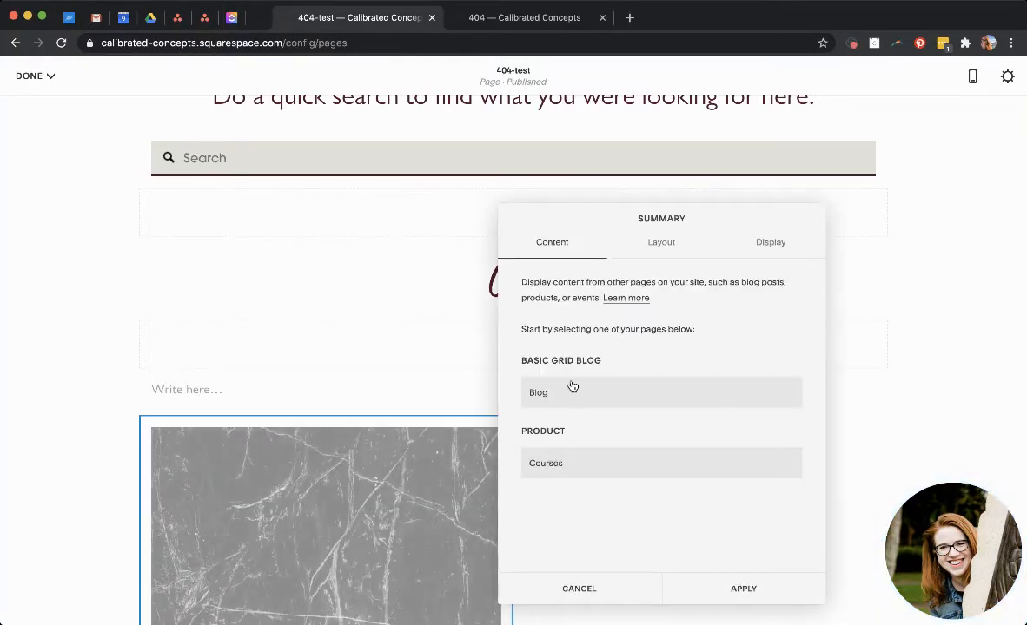
pyautogui.click(563, 393)
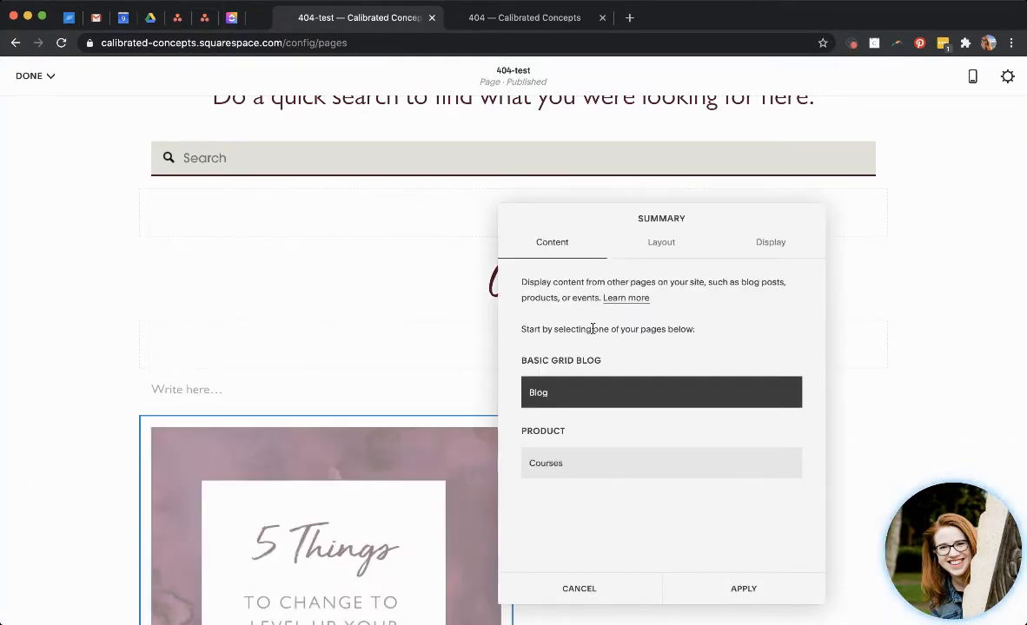
# Set the blog summary's column width to 212.
pyautogui.click(661, 243)
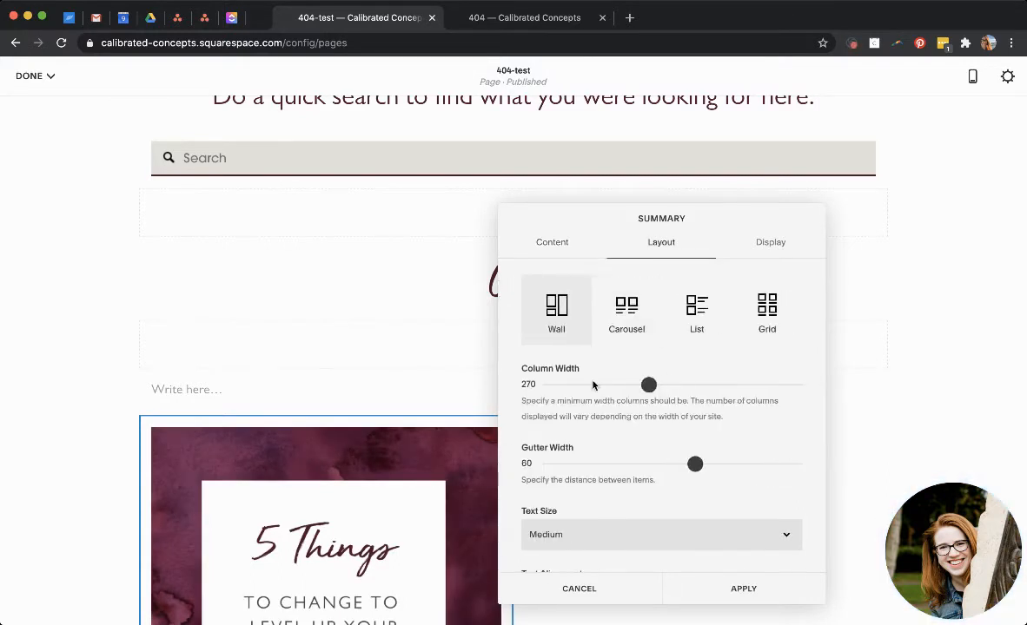
pyautogui.click(608, 384)
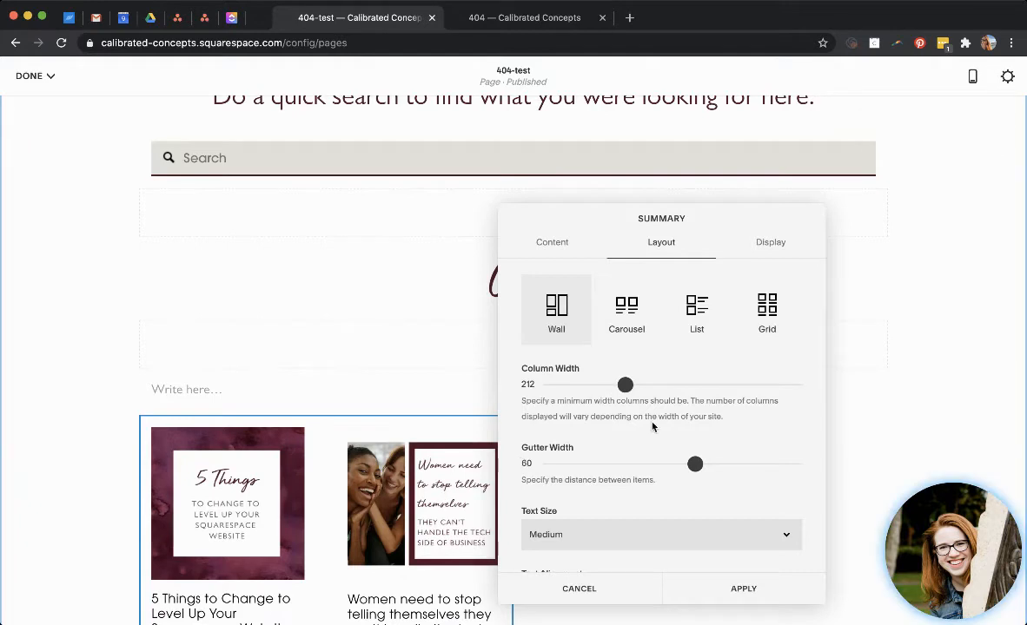
pyautogui.scroll(-3, 717, 347)
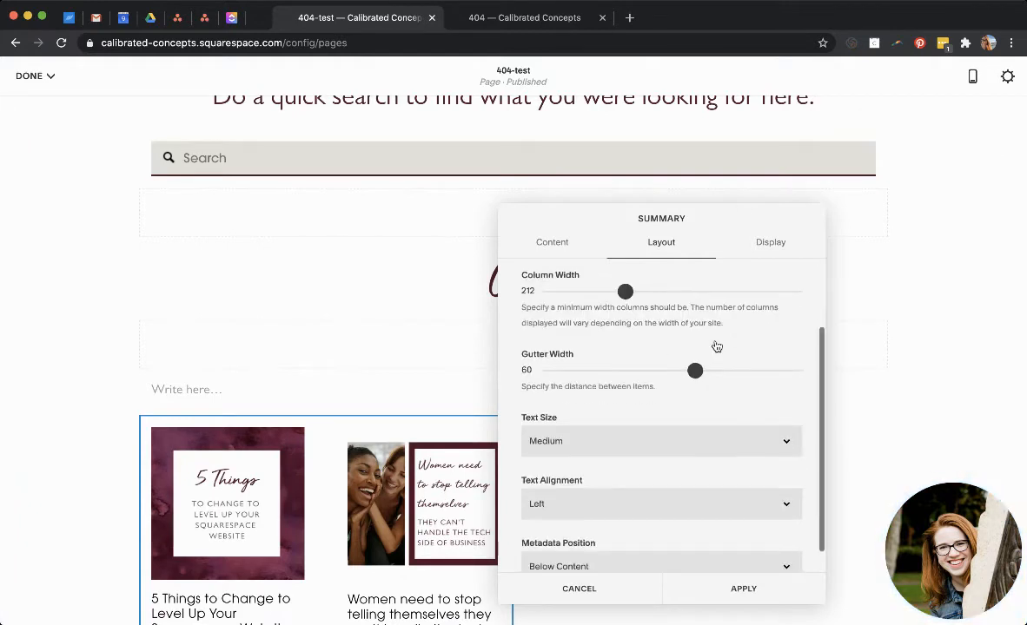
# Hide the title and excerpt in the blog summary and set its primary metadata to None.
pyautogui.click(773, 243)
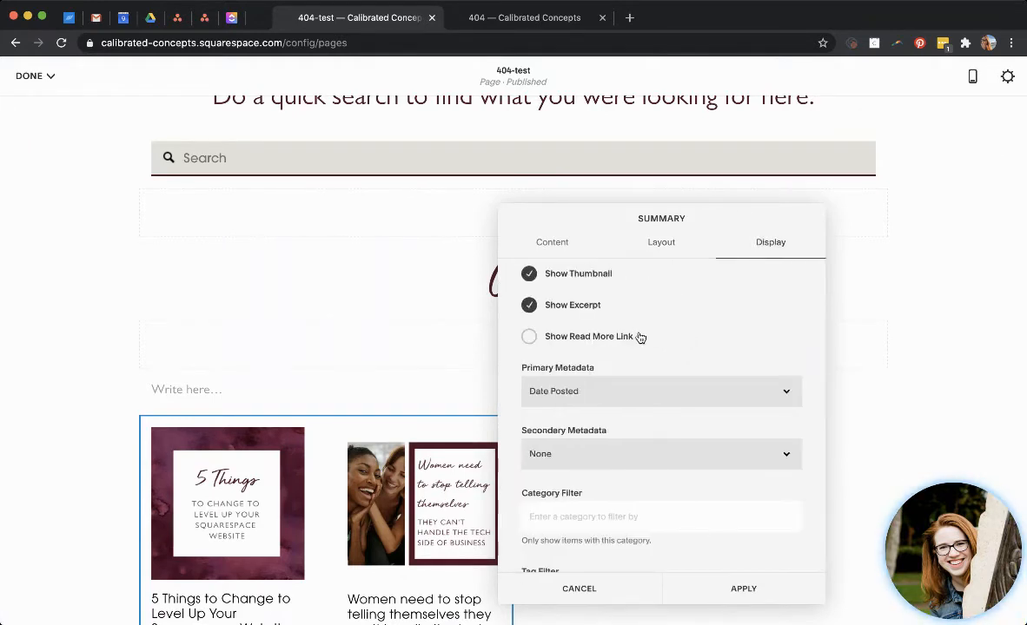
pyautogui.scroll(2, 573, 299)
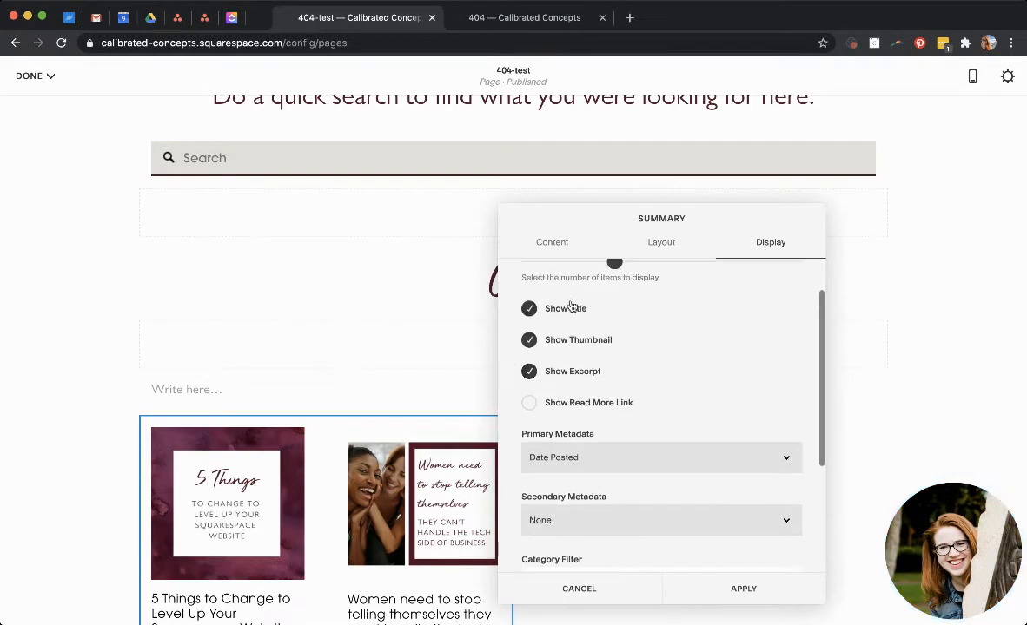
pyautogui.click(569, 308)
pyautogui.click(533, 371)
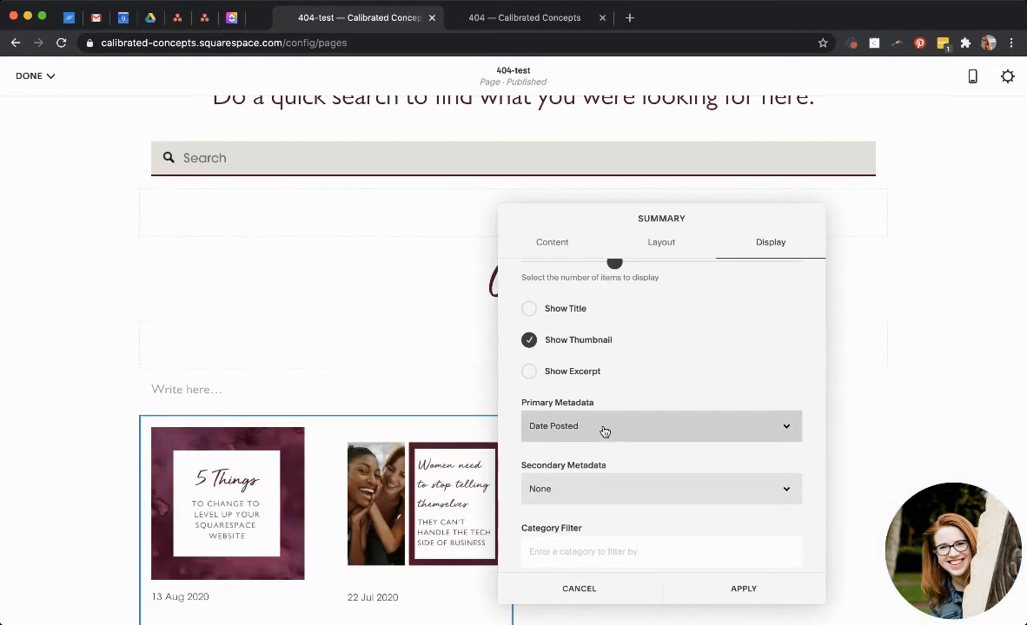
pyautogui.click(588, 421)
pyautogui.click(625, 459)
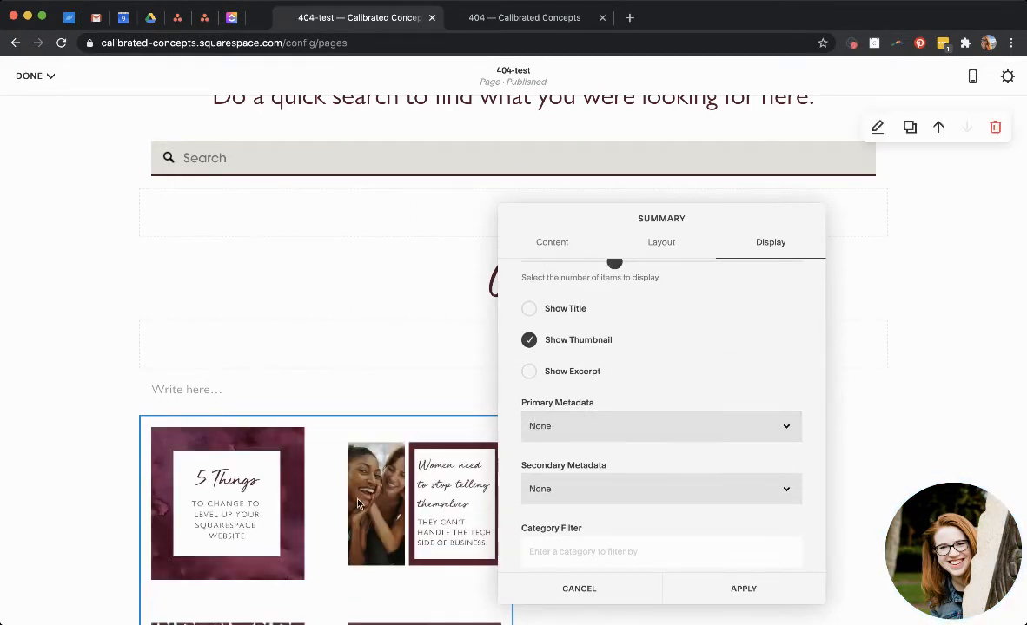
# Set the blog summary's number of items to 4.
pyautogui.scroll(-3, 357, 504)
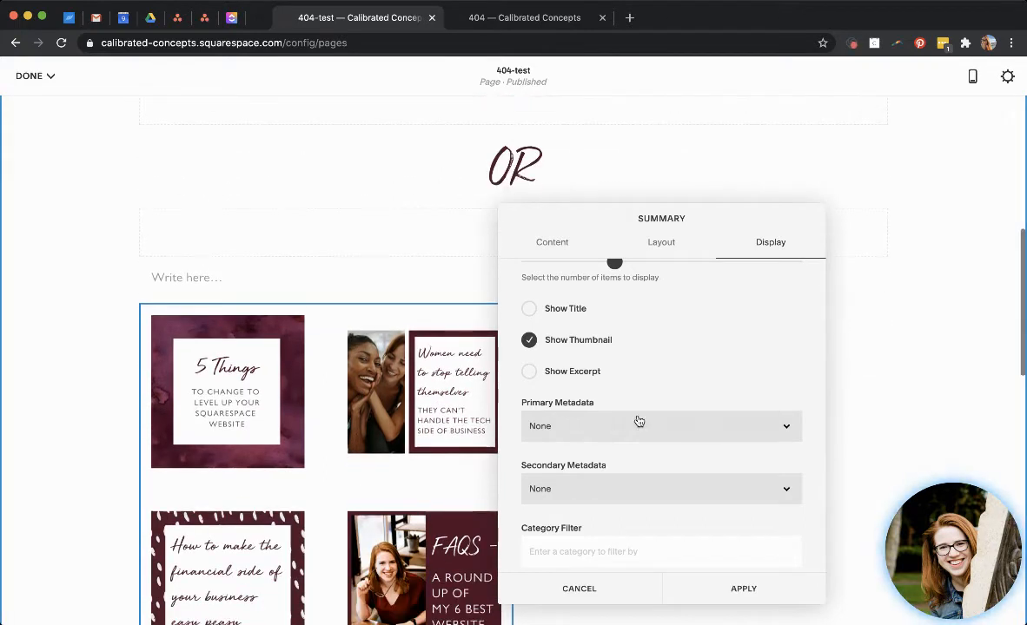
pyautogui.scroll(-2, 638, 422)
pyautogui.scroll(-1, 637, 420)
pyautogui.scroll(5, 637, 419)
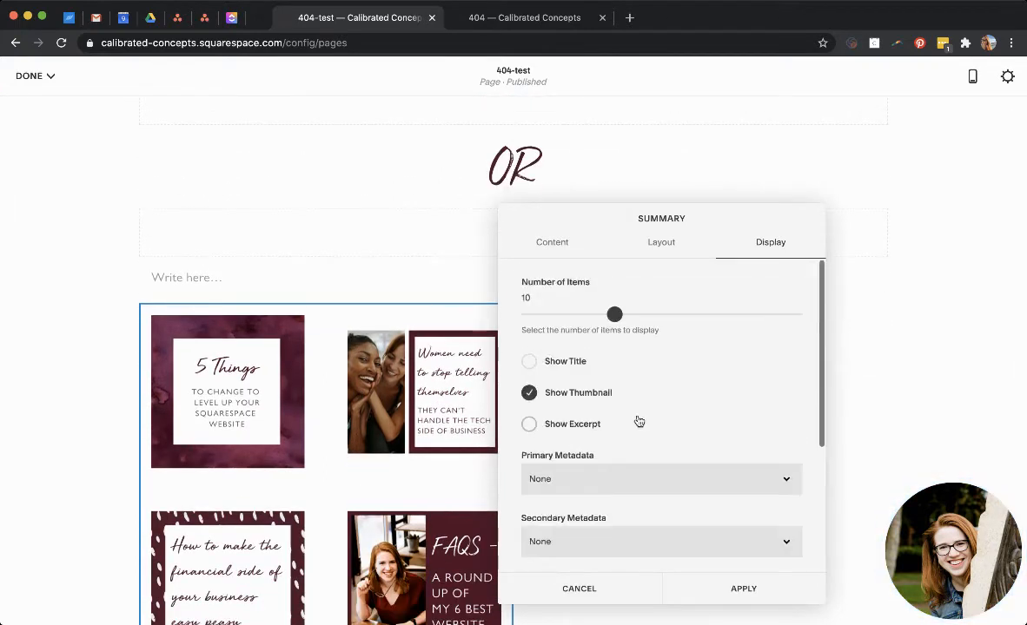
pyautogui.click(577, 314)
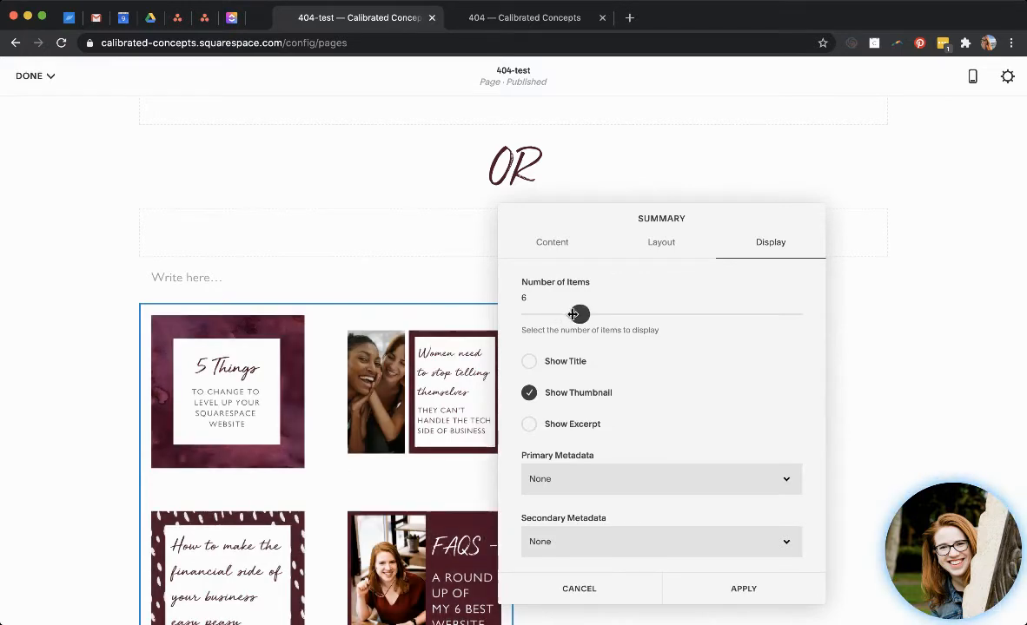
pyautogui.moveTo(574, 314); pyautogui.dragTo(566, 315)
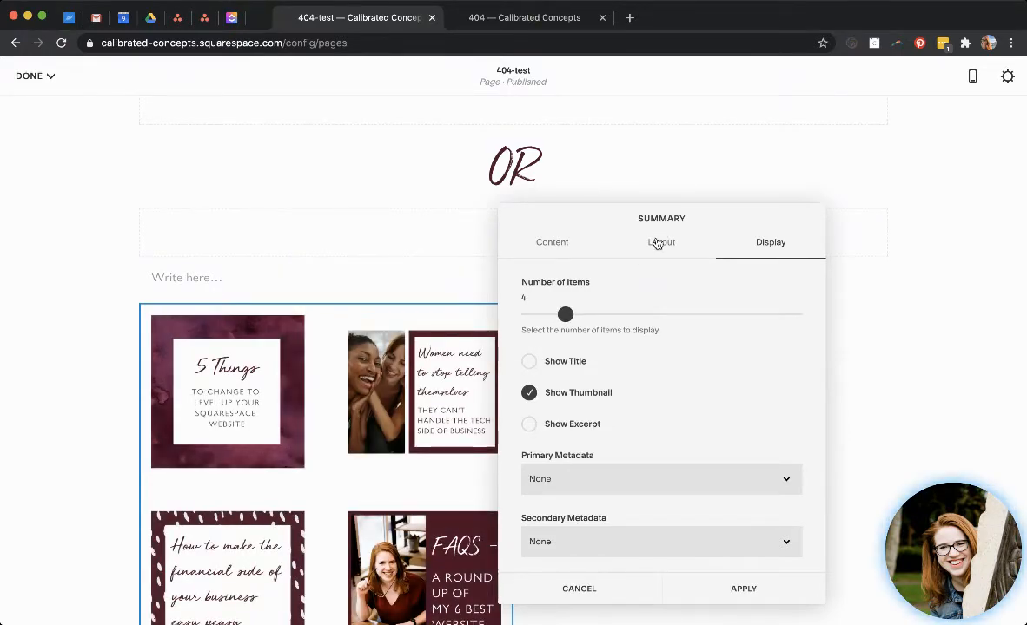
# Set the blog summary's gutter width to 34 and apply the settings.
pyautogui.click(658, 244)
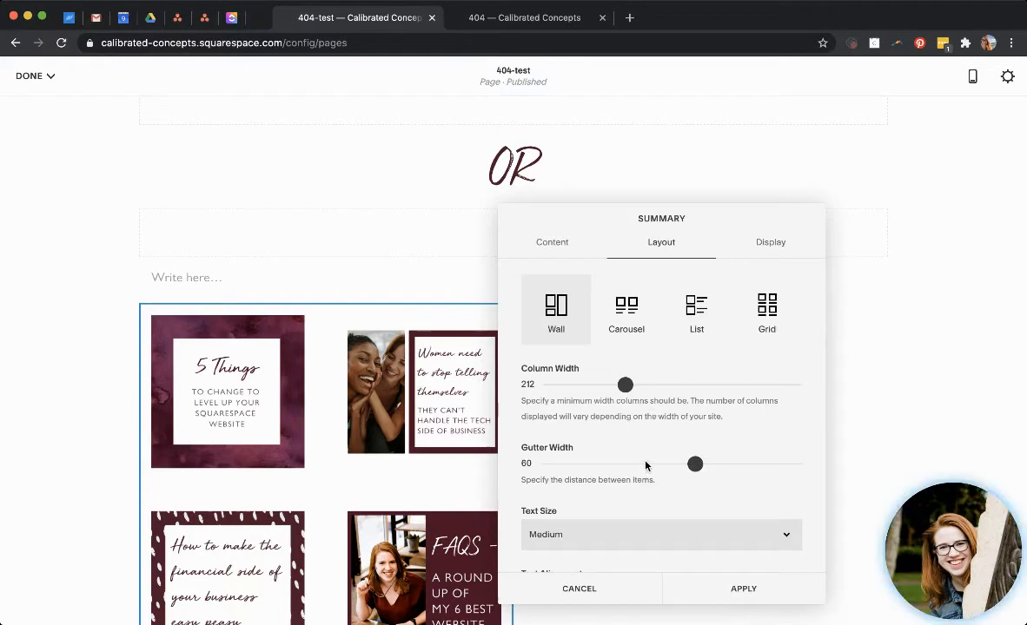
pyautogui.moveTo(693, 463); pyautogui.dragTo(635, 463)
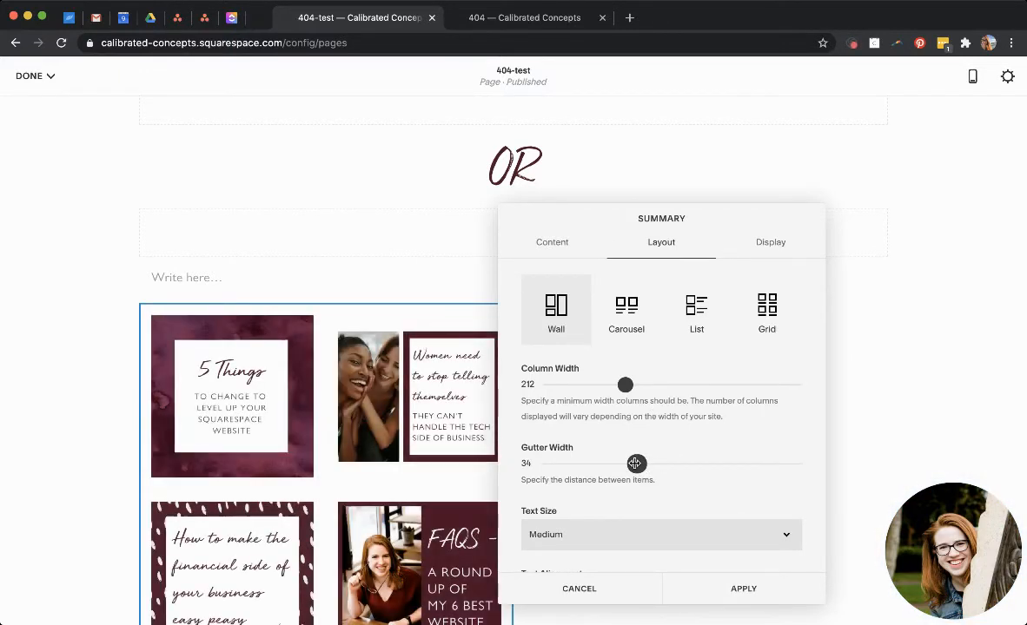
pyautogui.click(751, 592)
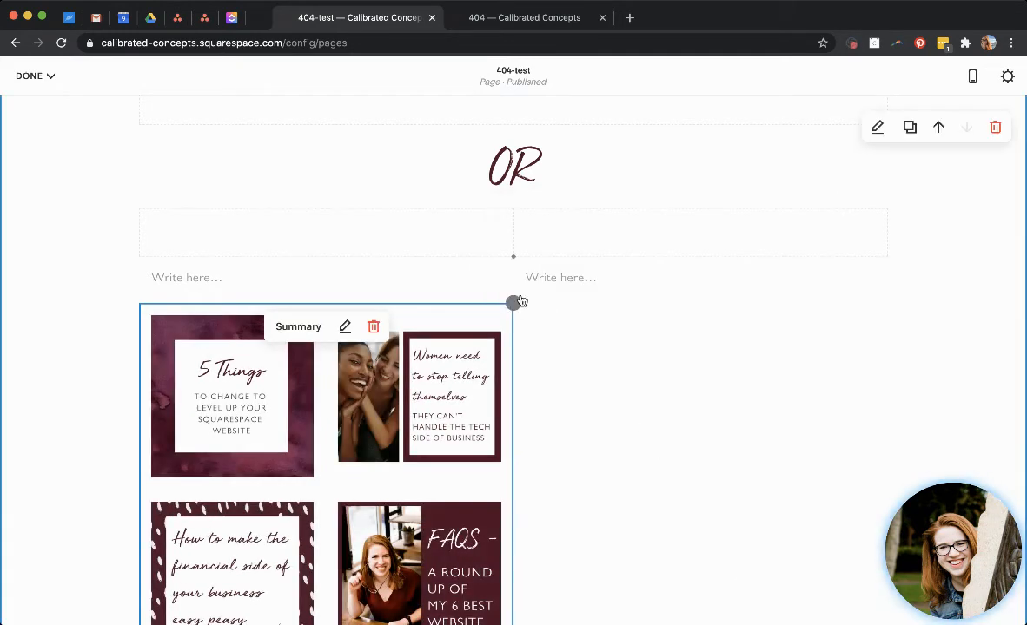
# Insert a Summary Wall block in the right column that displays Courses, and save the page changes.
pyautogui.click(518, 302)
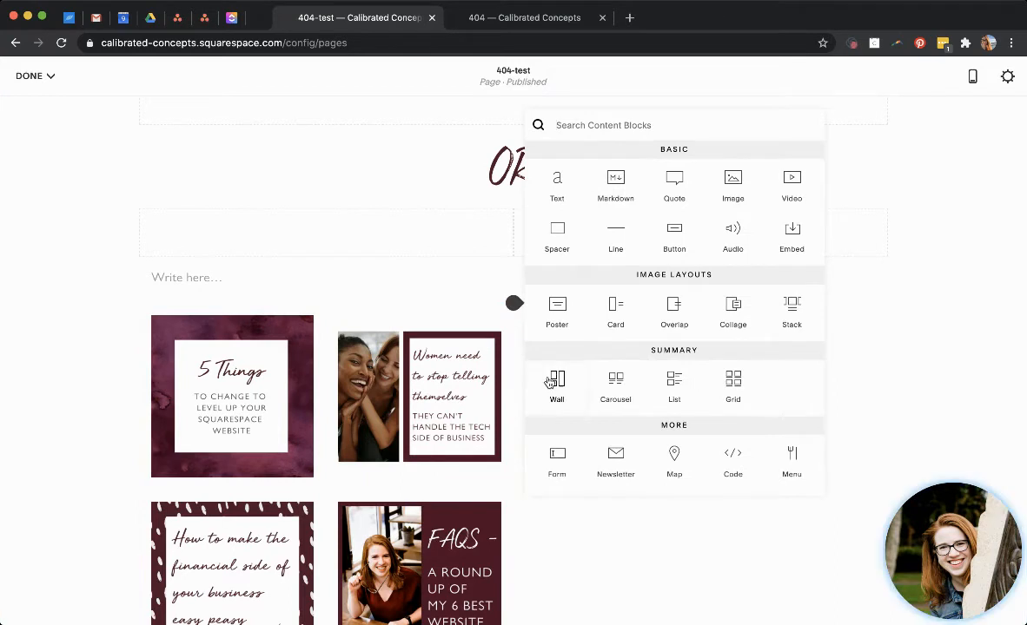
pyautogui.click(554, 382)
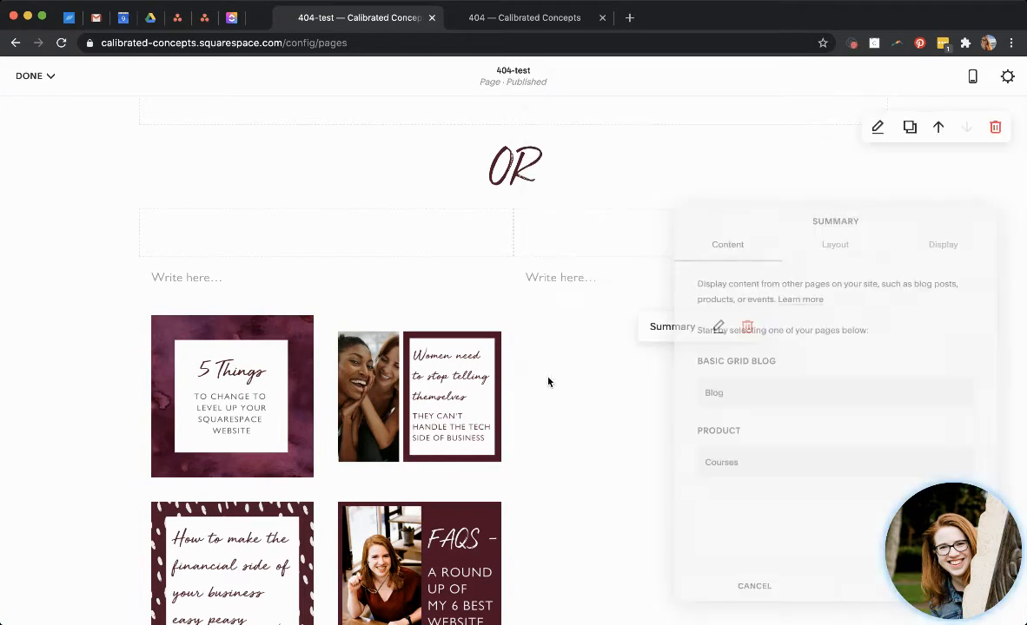
pyautogui.click(752, 465)
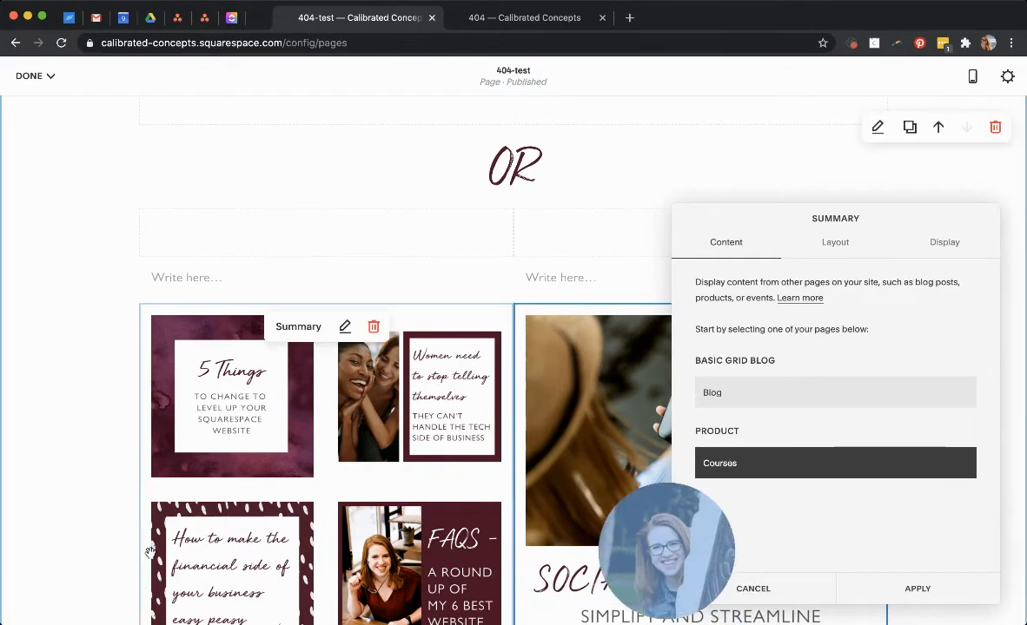
pyautogui.click(104, 511)
pyautogui.moveTo(632, 542); pyautogui.dragTo(346, 418)
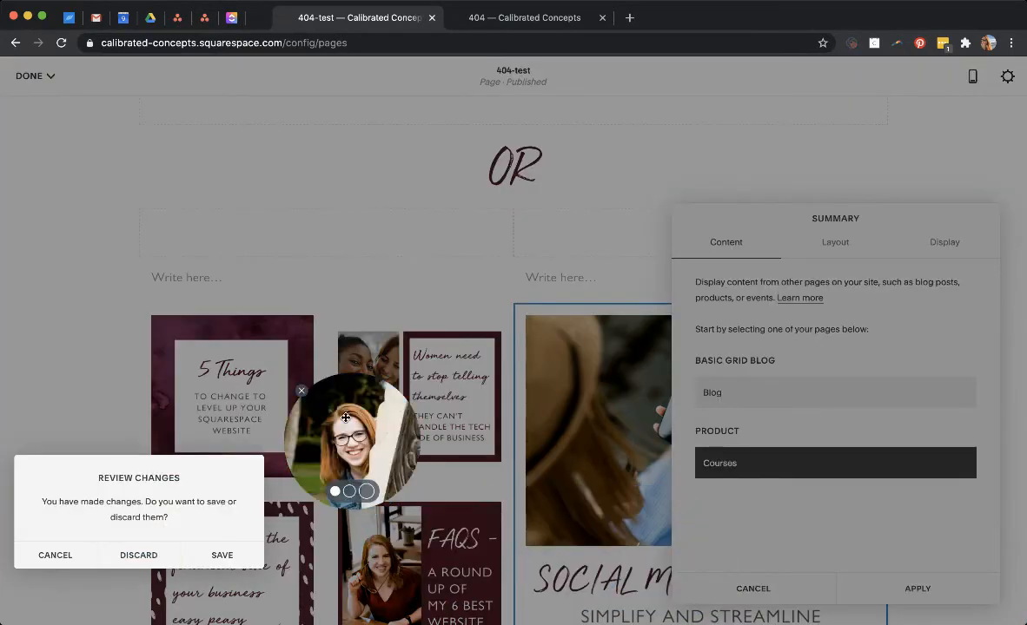
pyautogui.click(216, 555)
pyautogui.moveTo(351, 425); pyautogui.dragTo(73, 538)
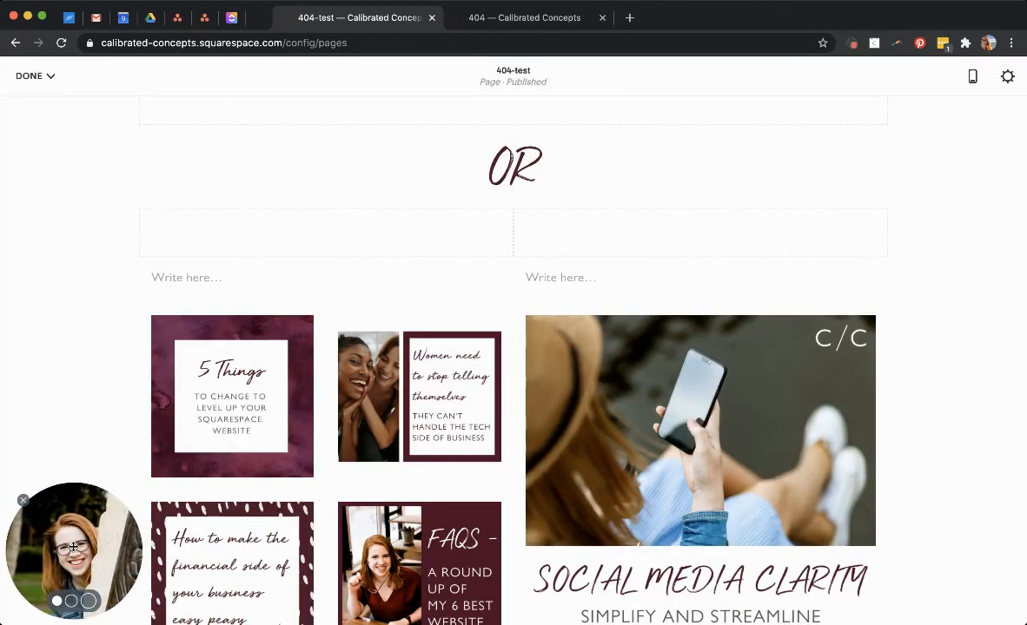
# Set the courses summary's column width to 206 and gutter width to 31.
pyautogui.click(717, 327)
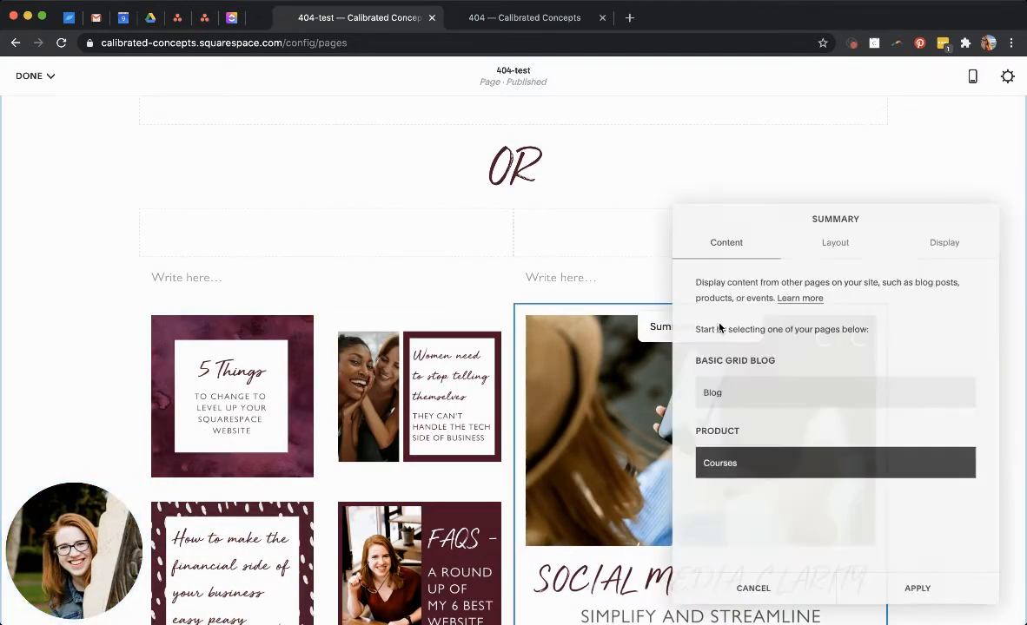
pyautogui.click(832, 243)
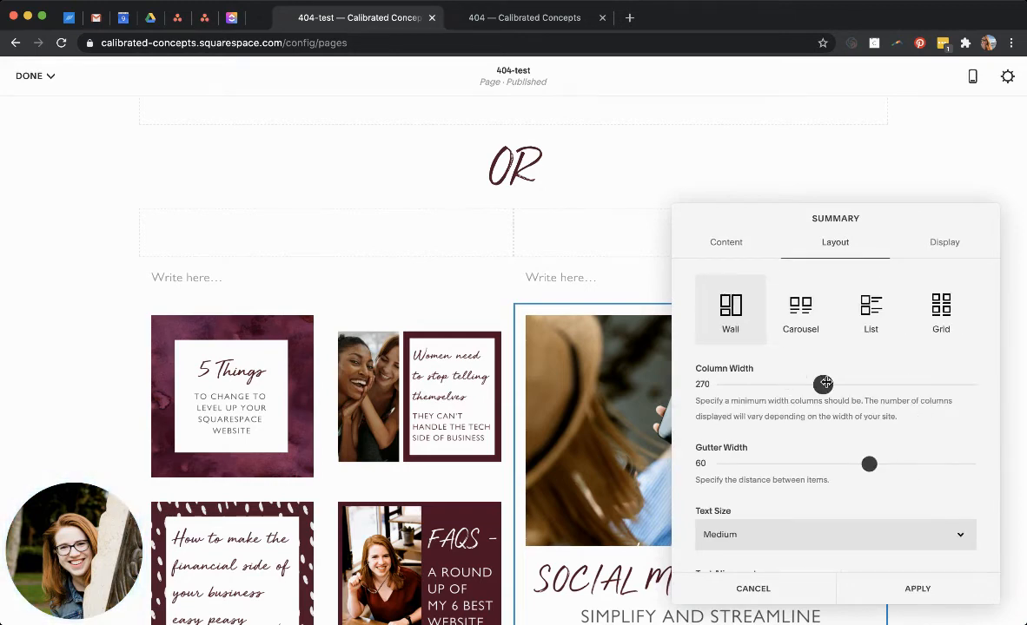
pyautogui.moveTo(821, 384); pyautogui.dragTo(798, 384)
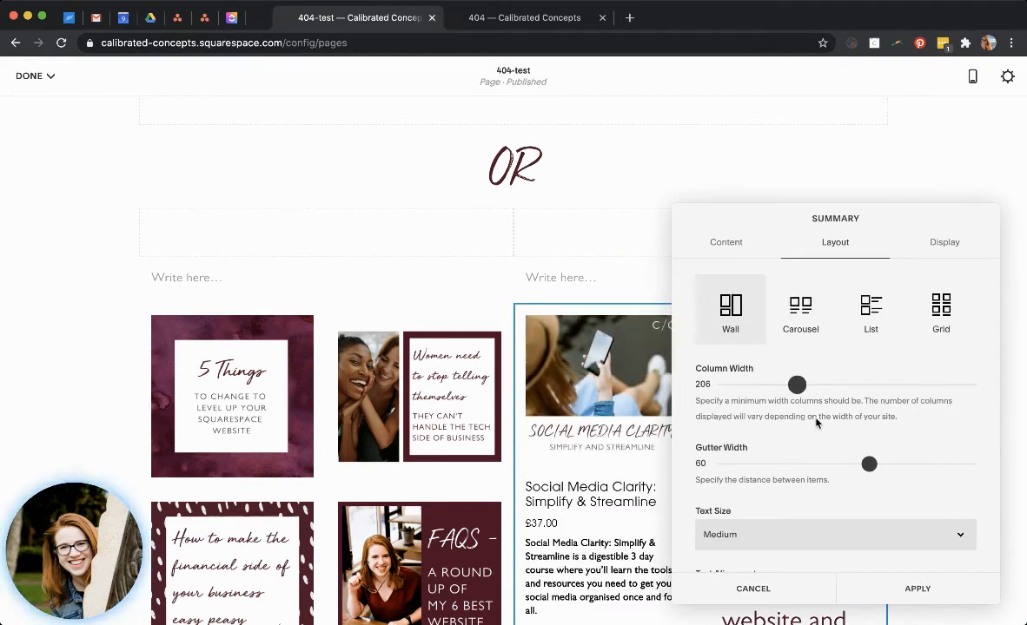
pyautogui.moveTo(862, 464); pyautogui.dragTo(800, 464)
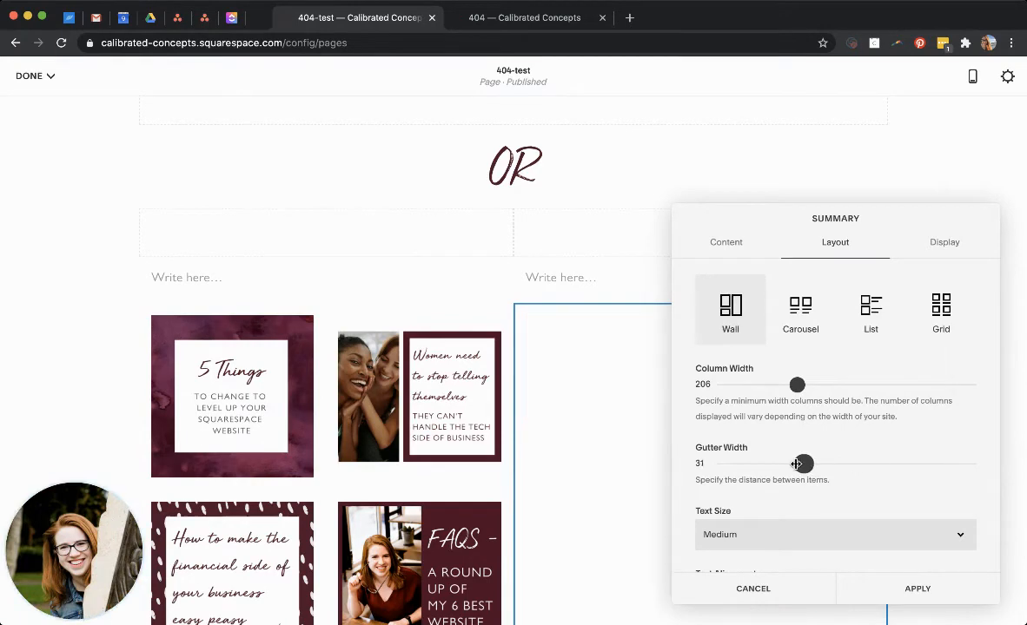
# Hide the title, excerpt and price in the courses summary and apply the settings.
pyautogui.click(931, 246)
pyautogui.click(753, 361)
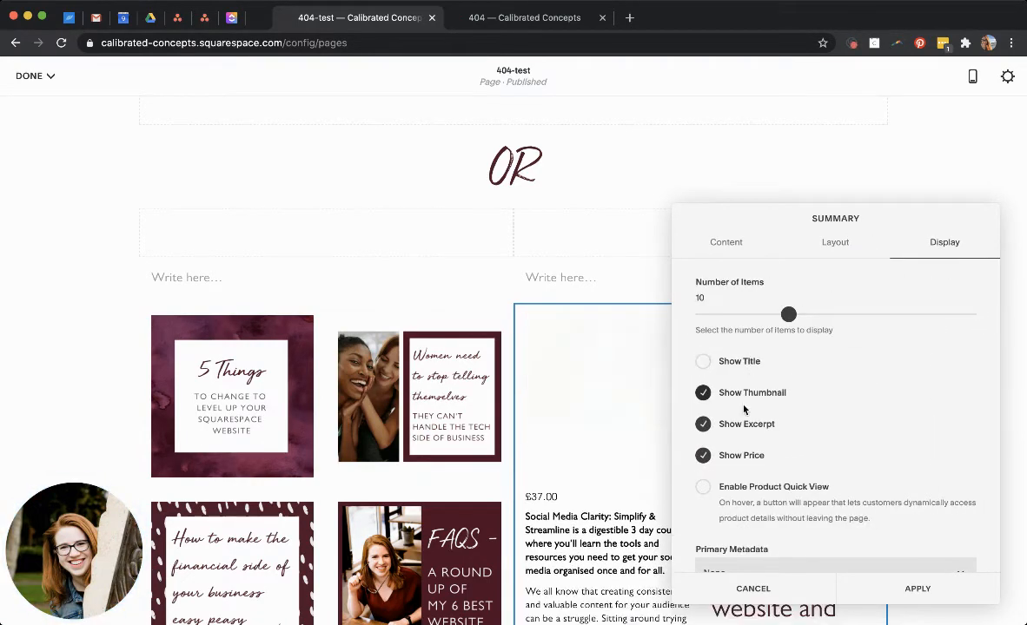
pyautogui.click(745, 424)
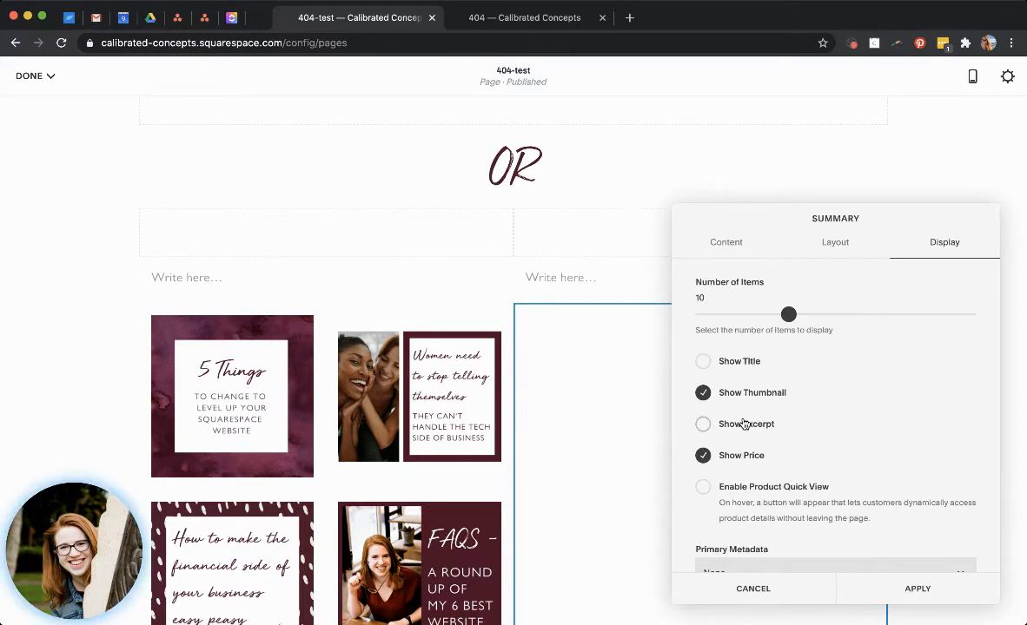
pyautogui.click(738, 457)
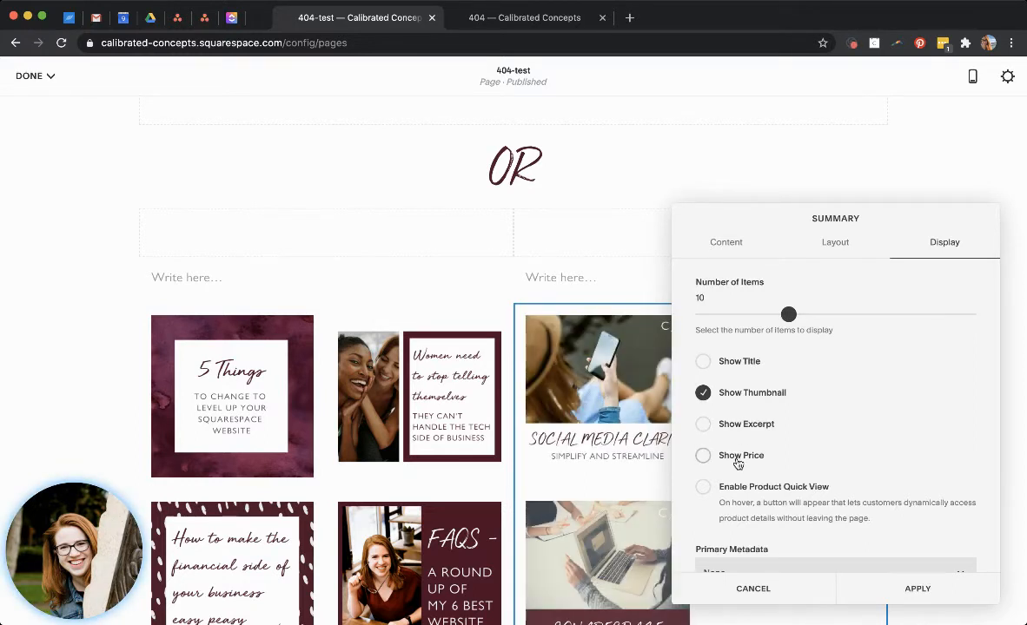
pyautogui.scroll(-5, 737, 463)
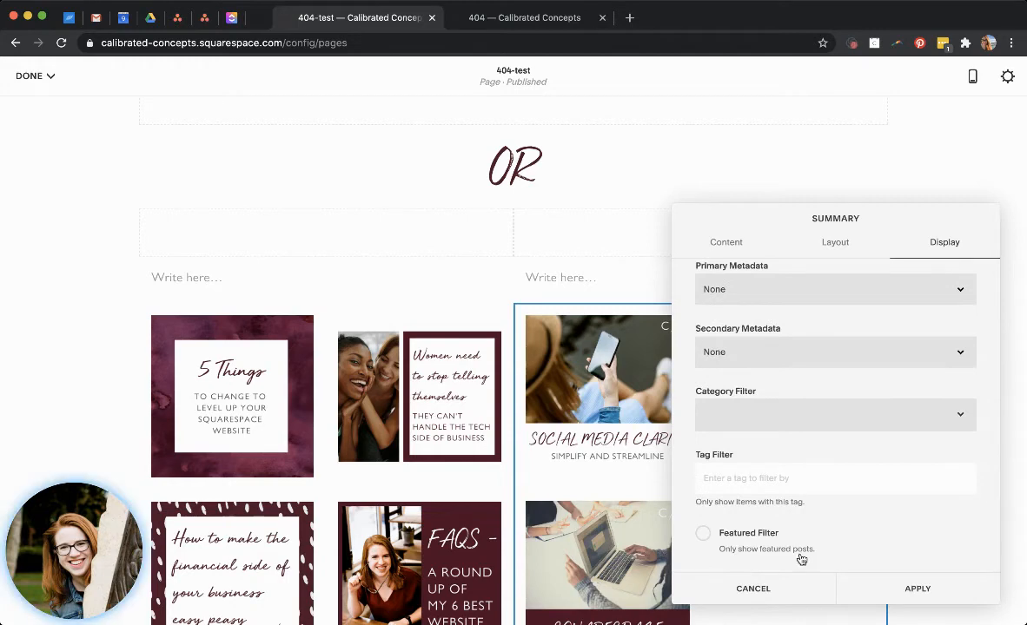
pyautogui.click(908, 590)
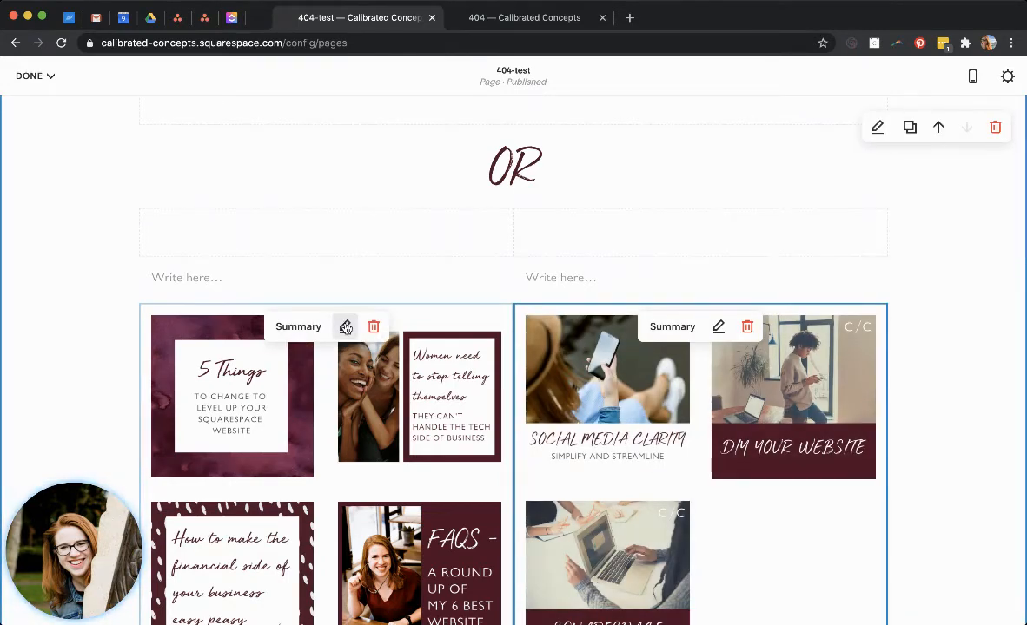
# Filter the blog summary by the Squarespace category.
pyautogui.click(345, 327)
pyautogui.click(669, 247)
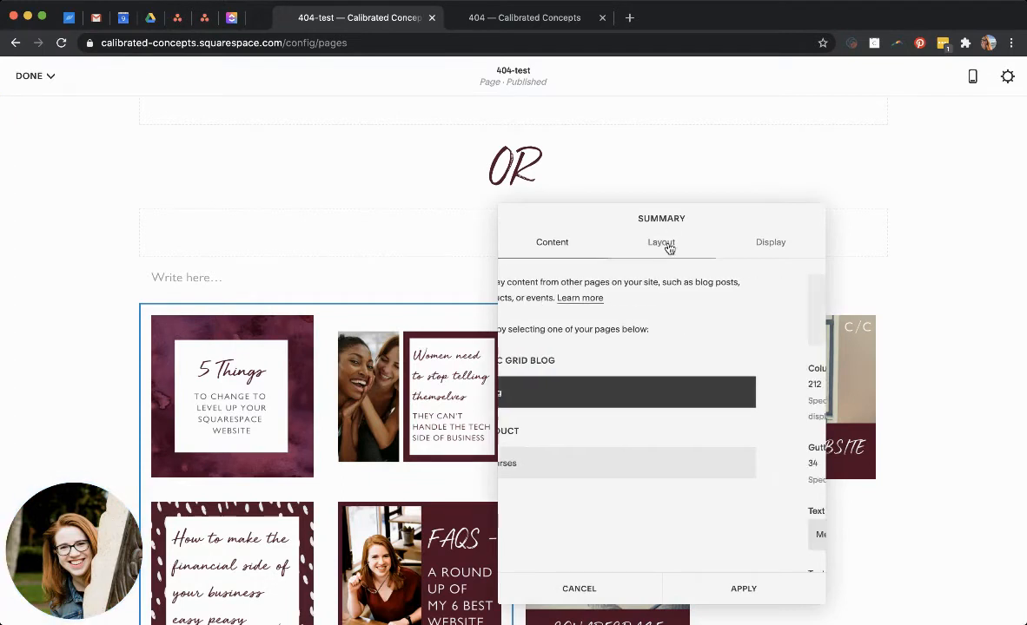
pyautogui.scroll(-3, 640, 413)
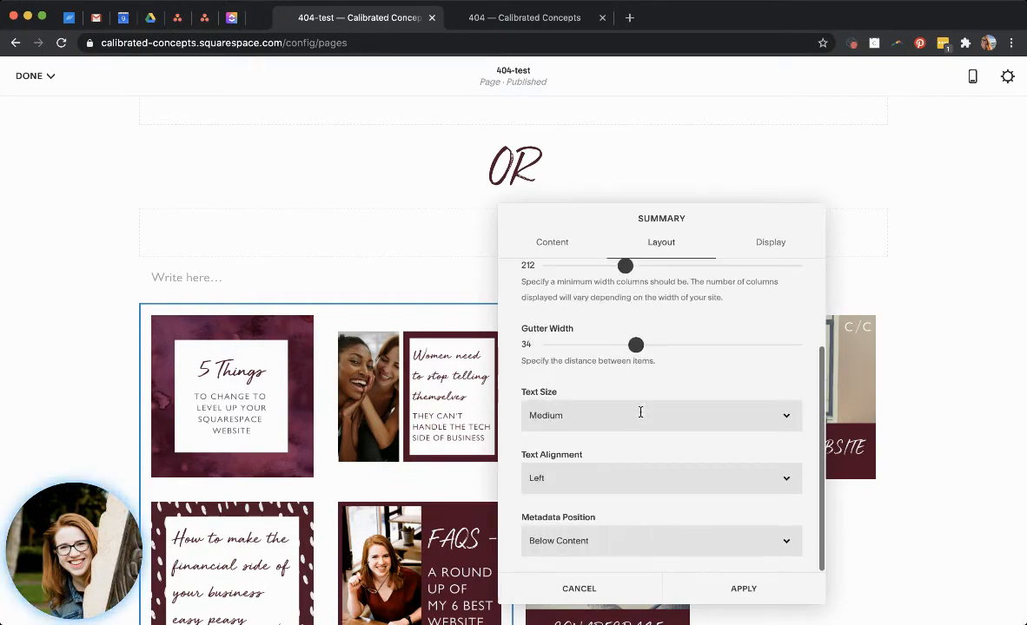
pyautogui.click(756, 243)
pyautogui.scroll(-3, 643, 427)
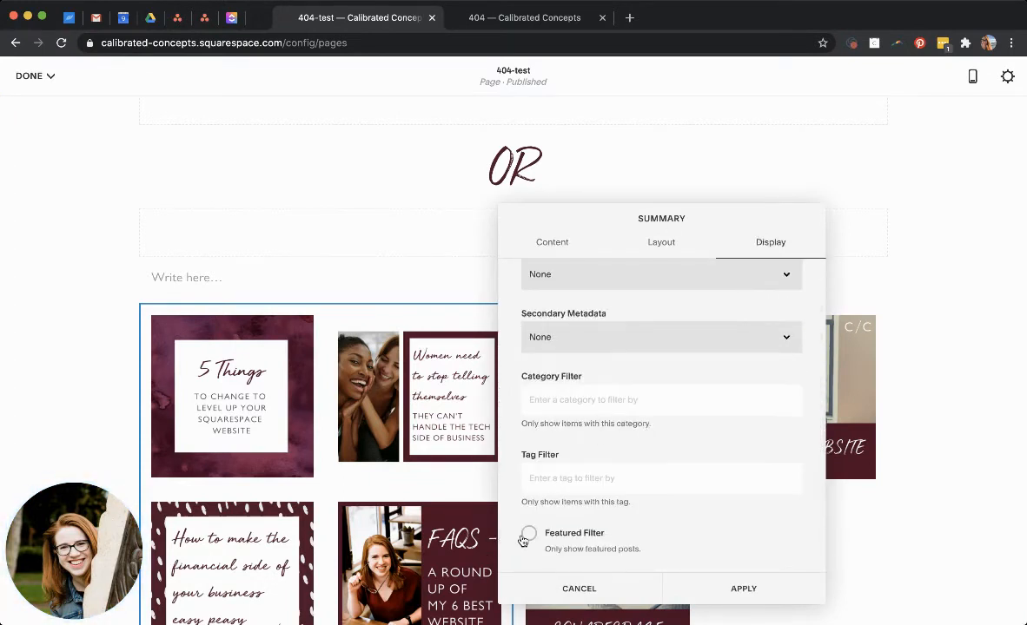
pyautogui.click(607, 398)
pyautogui.write('s')
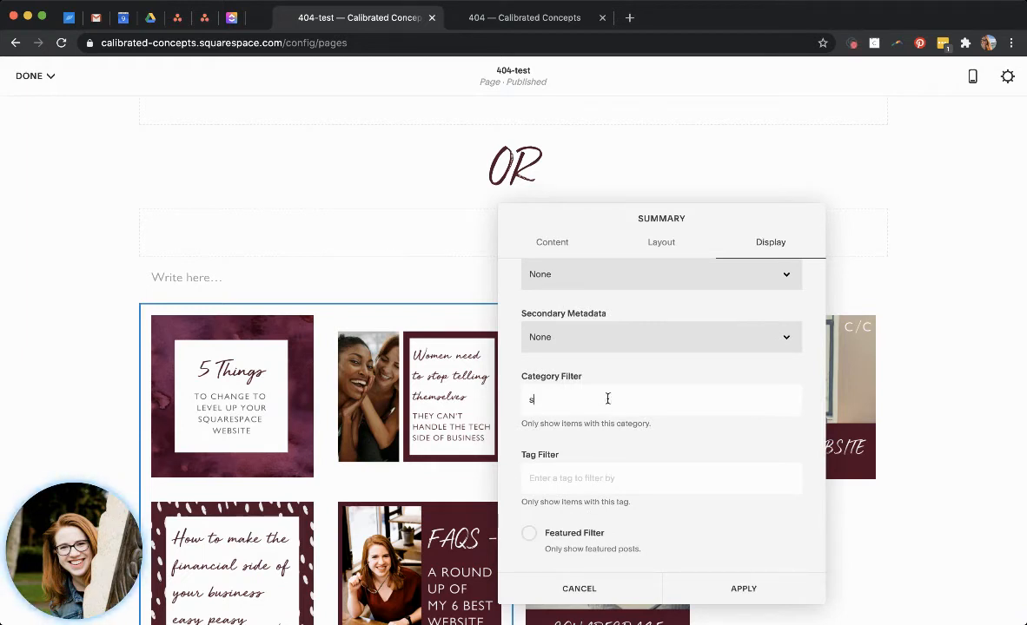
pyautogui.write('q')
pyautogui.click(602, 431)
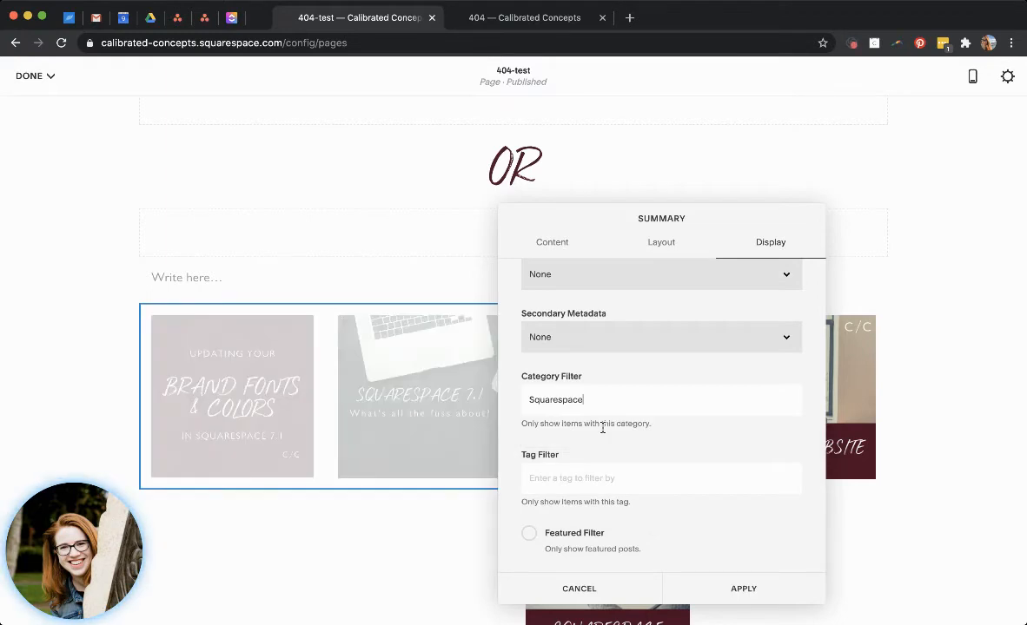
# Remove the blog summary's category filter, show only featured posts, and apply the settings.
pyautogui.doubleClick(617, 395)
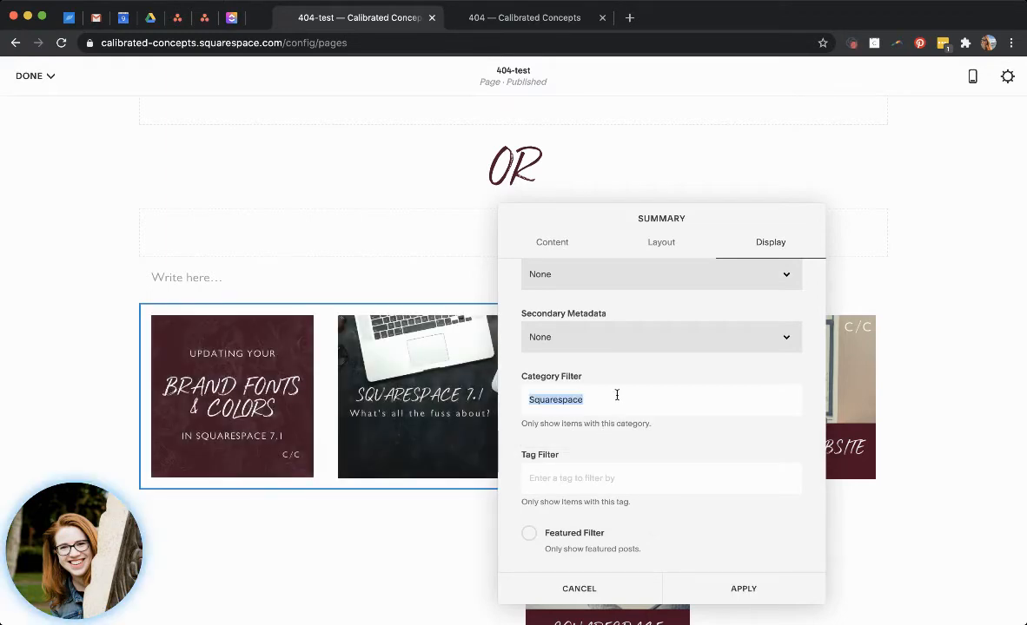
pyautogui.press('BackSpace')
pyautogui.click(571, 535)
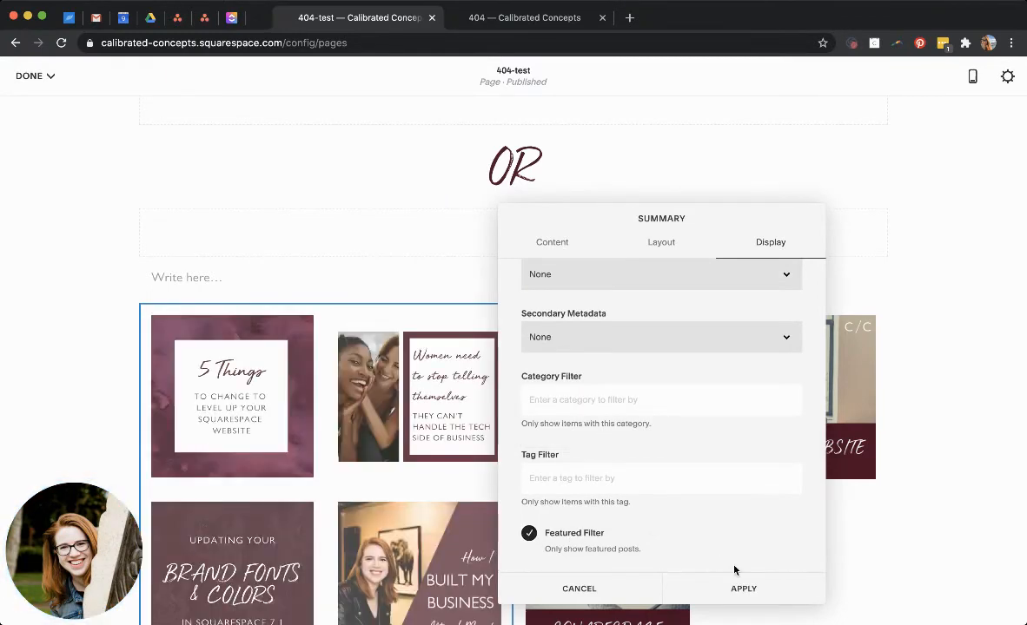
pyautogui.click(742, 589)
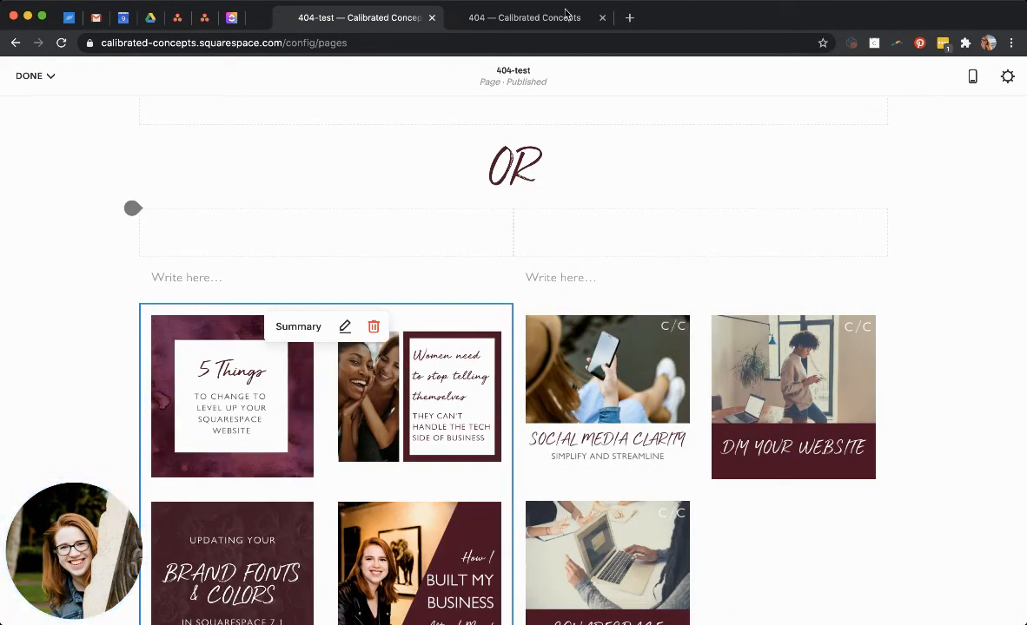
# Copy the heading "Read my most popular blog posts:" from the live 404 page into the left text block.
pyautogui.click(512, 19)
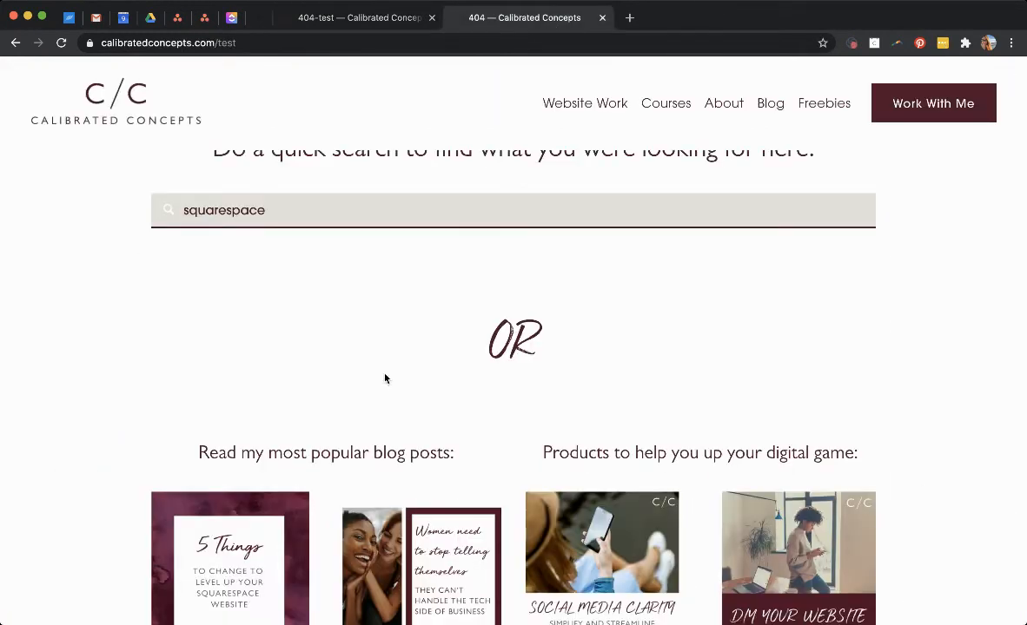
pyautogui.tripleClick(355, 452)
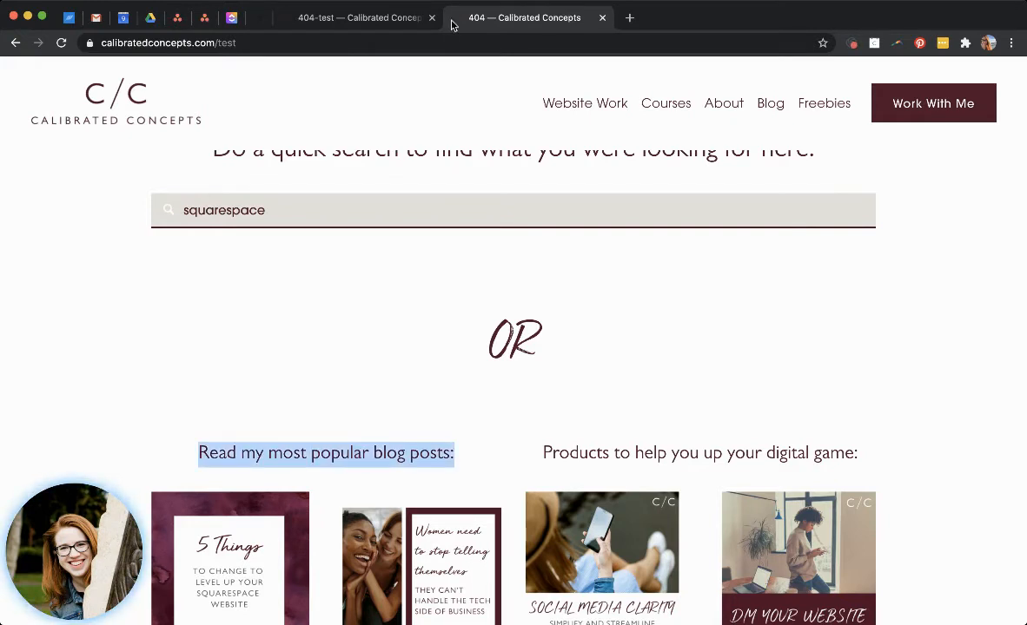
pyautogui.click(350, 19)
pyautogui.click(348, 278)
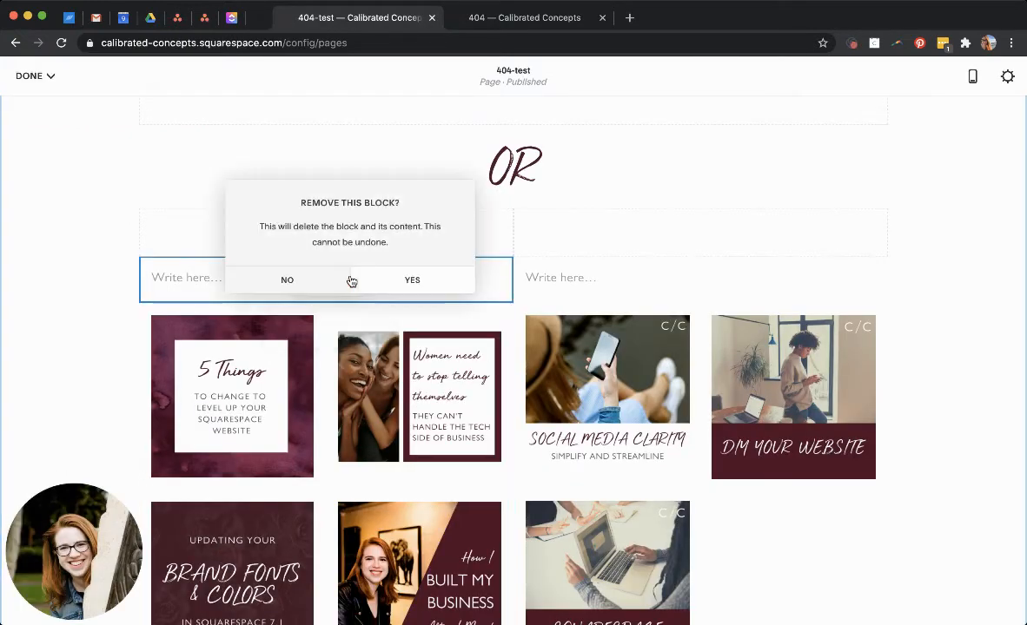
pyautogui.click(287, 280)
pyautogui.click(210, 281)
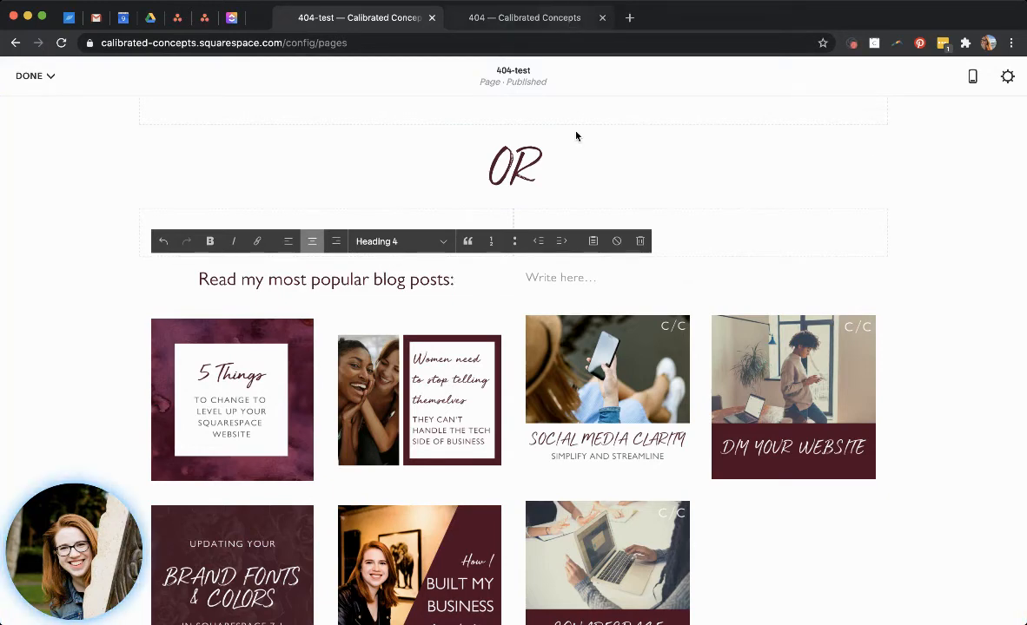
# Copy the heading "Products to help you up your digital game:" from the live 404 page into the right text block.
pyautogui.click(557, 17)
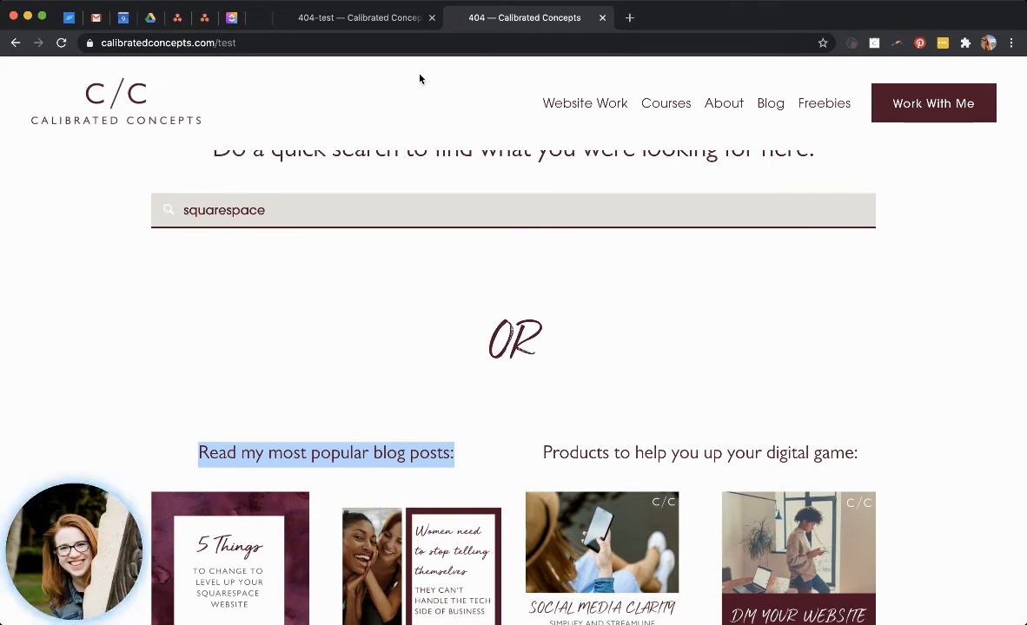
pyautogui.click(338, 19)
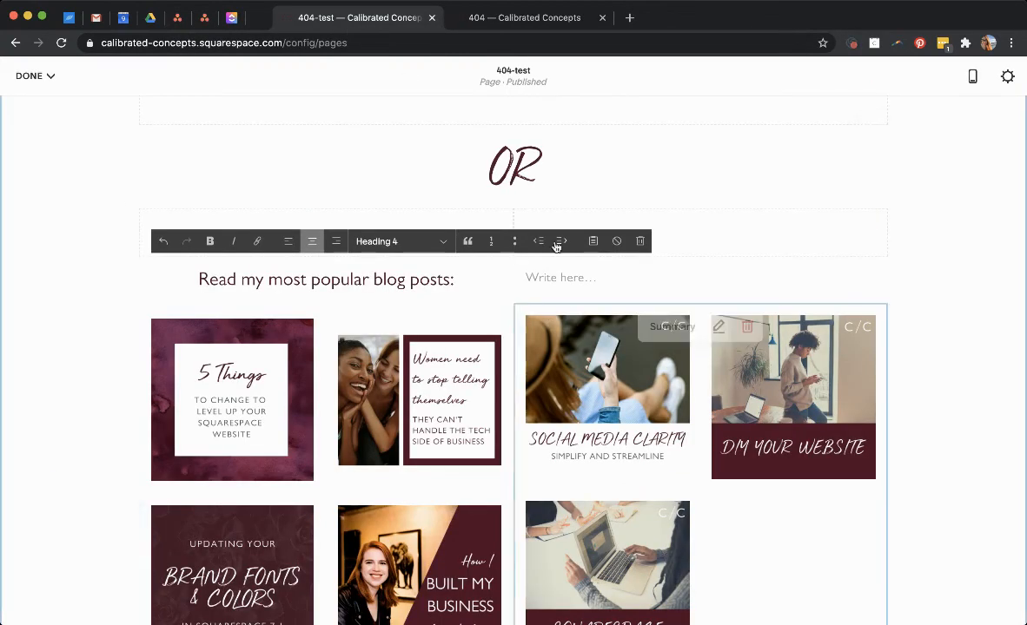
pyautogui.click(553, 275)
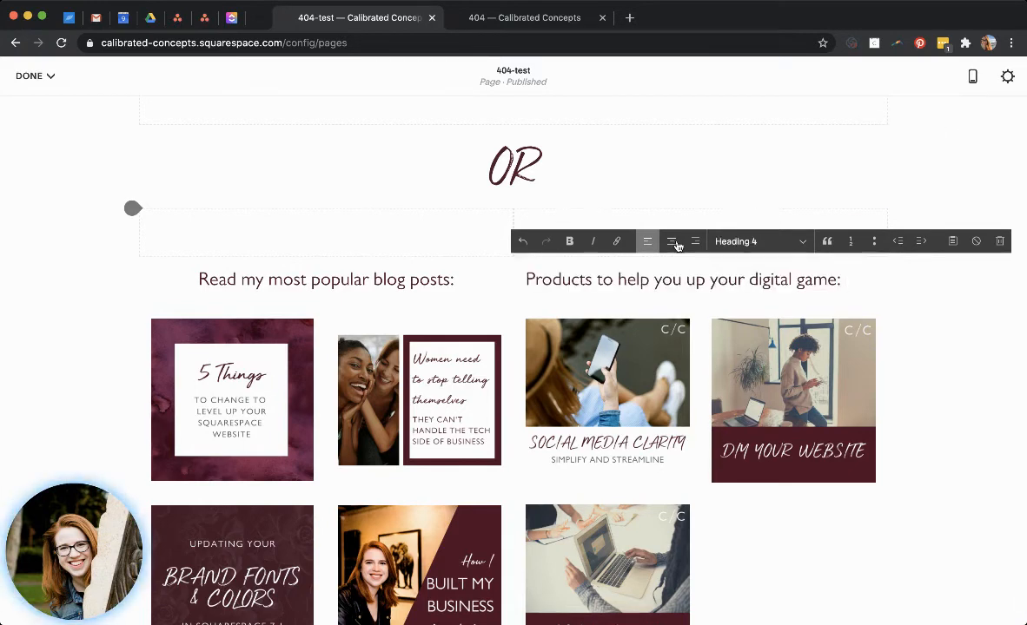
# Review the whole 404-test page and save the page changes.
pyautogui.scroll(-5, 836, 434)
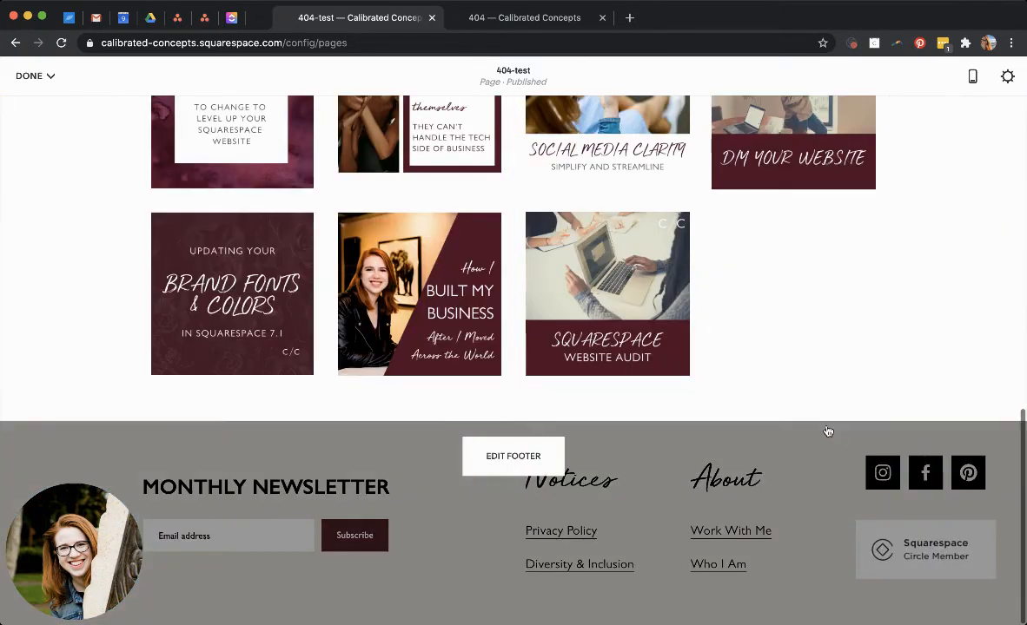
pyautogui.scroll(15, 657, 300)
pyautogui.moveTo(7, 61)
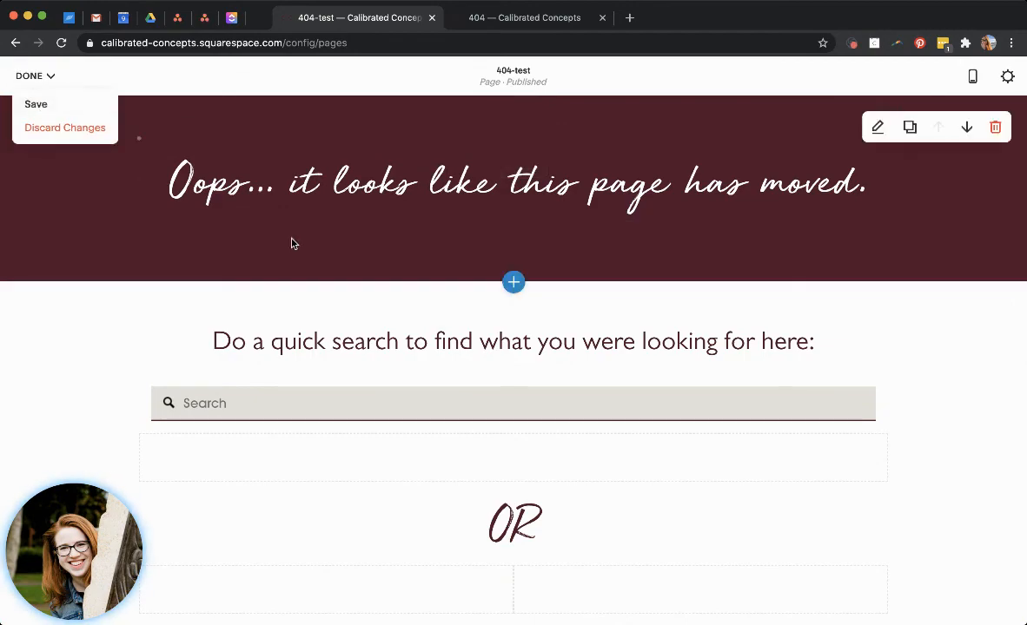
pyautogui.scroll(2, 284, 322)
pyautogui.scroll(-7, 406, 343)
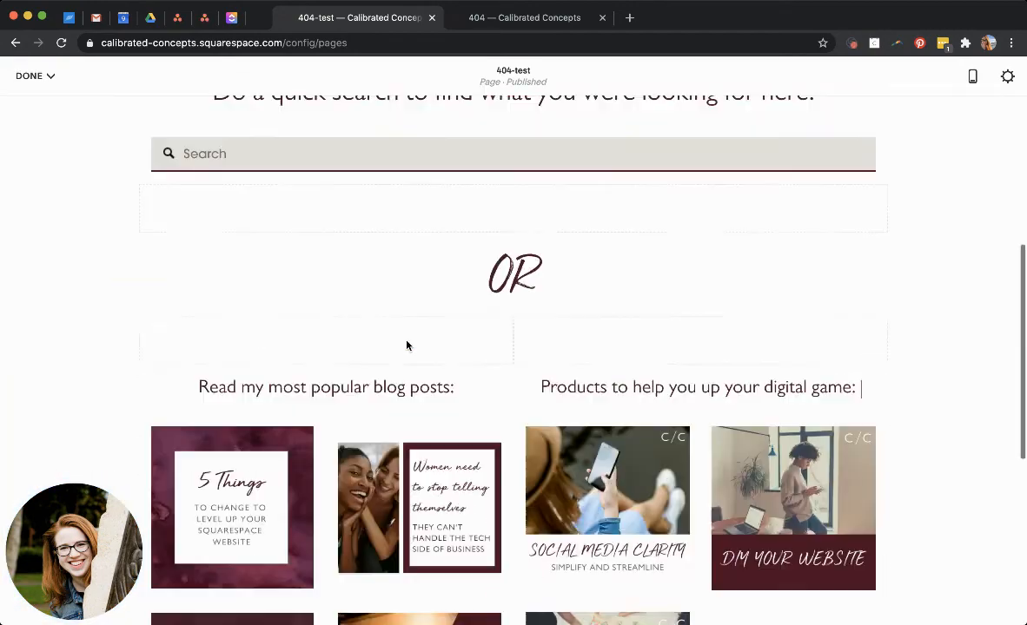
pyautogui.scroll(-5, 406, 341)
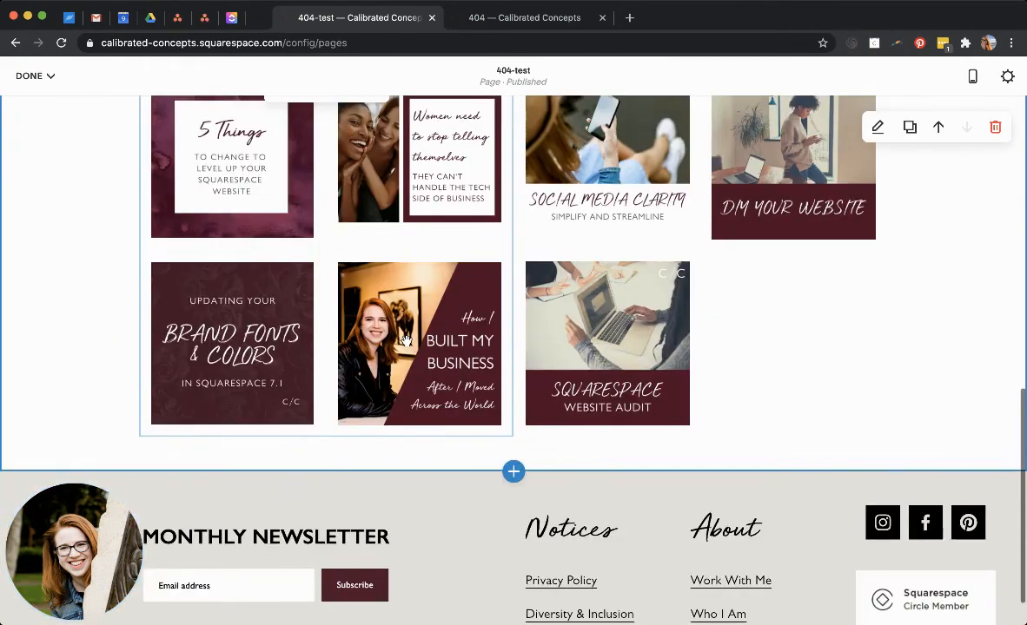
pyautogui.scroll(3, 406, 341)
pyautogui.scroll(9, 405, 342)
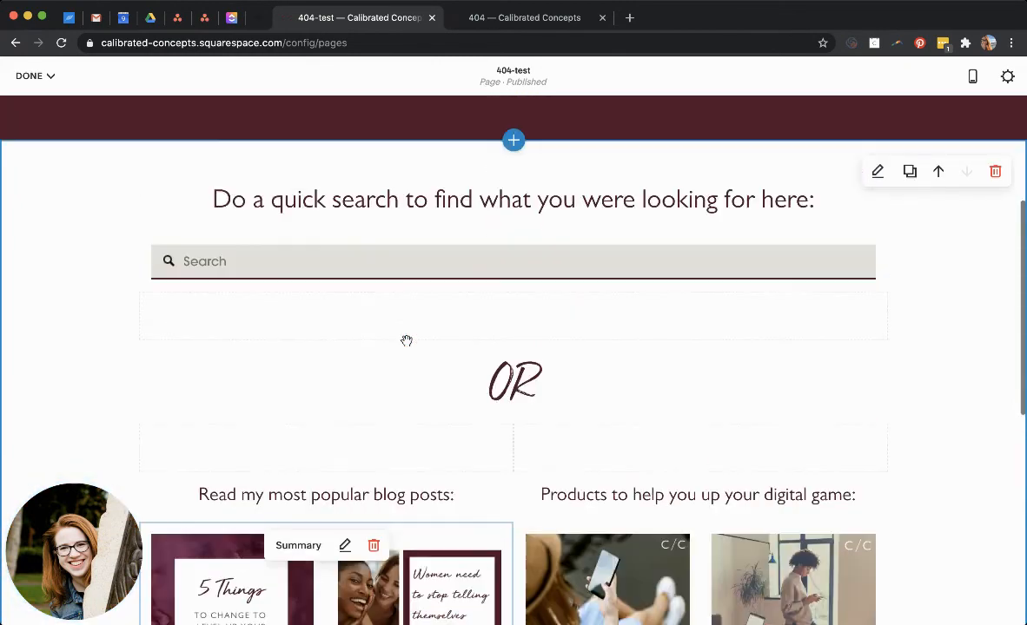
pyautogui.click(49, 75)
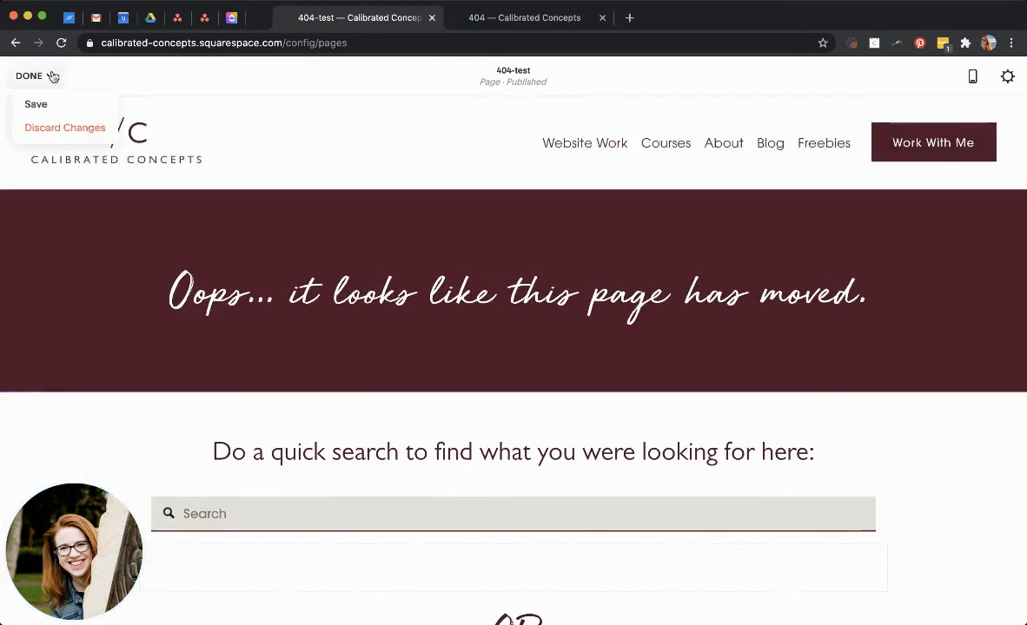
pyautogui.click(36, 105)
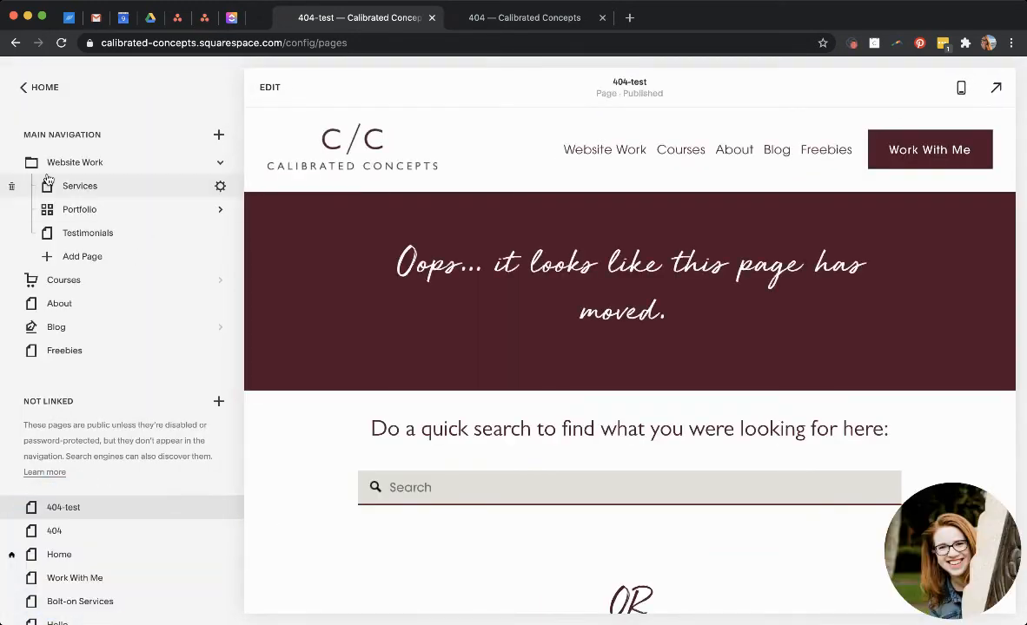
# Open the site's 404 Page design settings and save them with System Default selected.
pyautogui.click(26, 92)
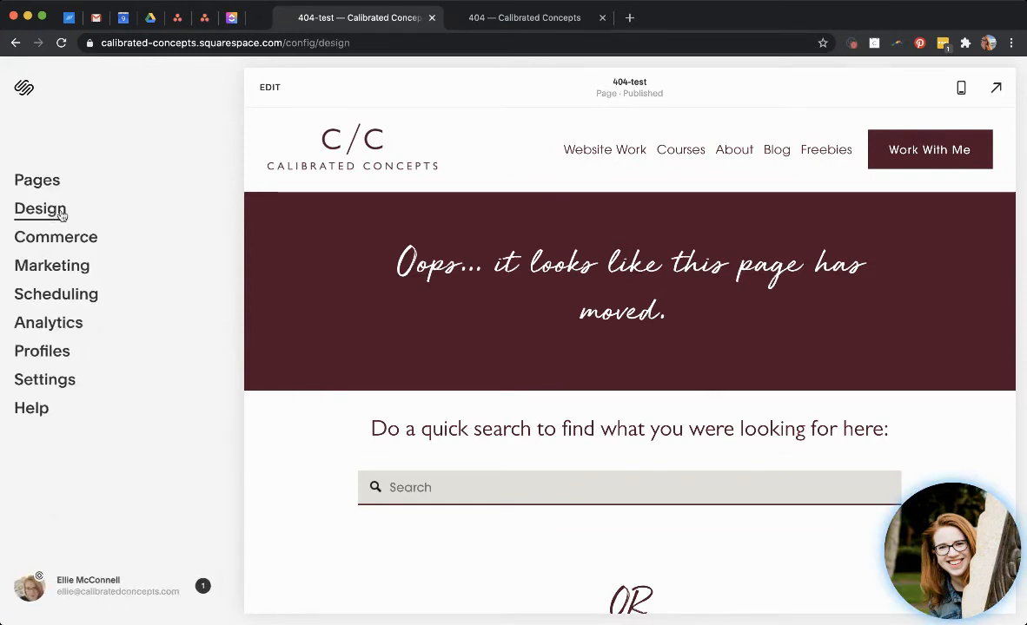
pyautogui.click(48, 208)
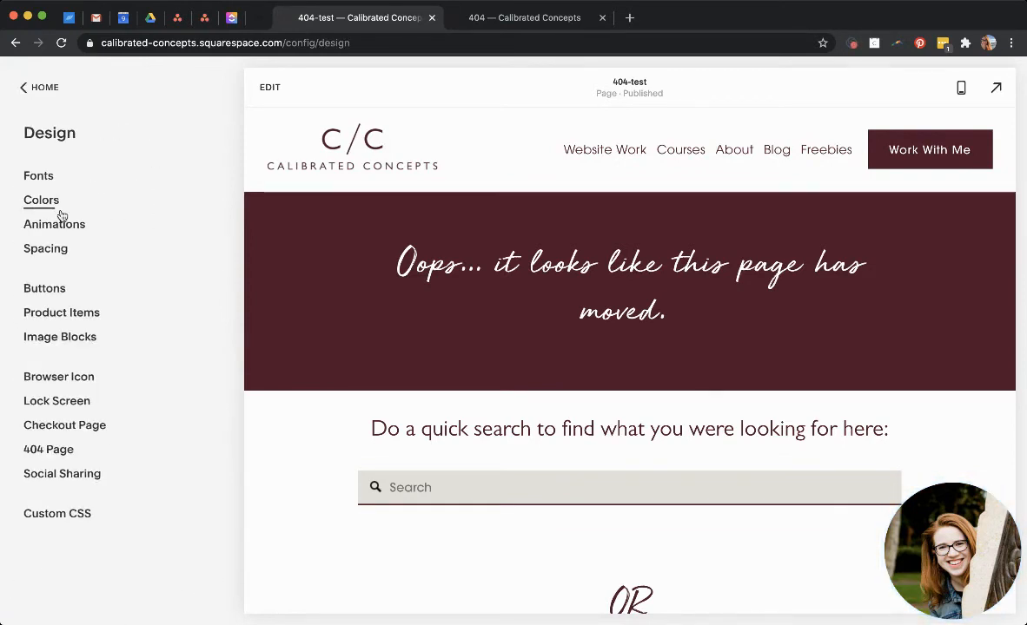
pyautogui.click(52, 450)
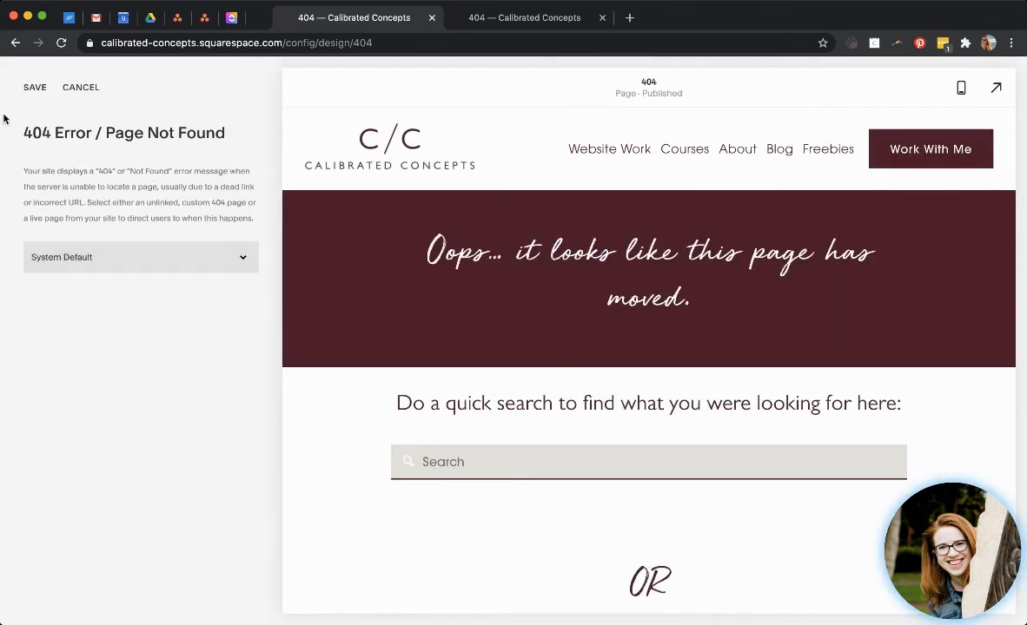
pyautogui.click(35, 87)
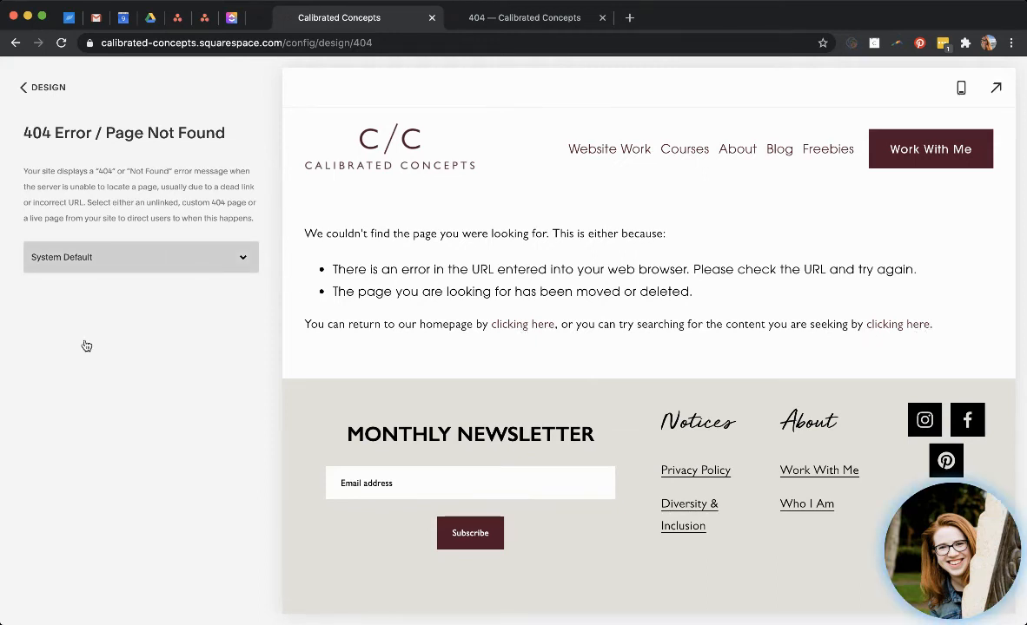
# Select 404-test as the site's 404 page and scroll through its preview.
pyautogui.click(55, 534)
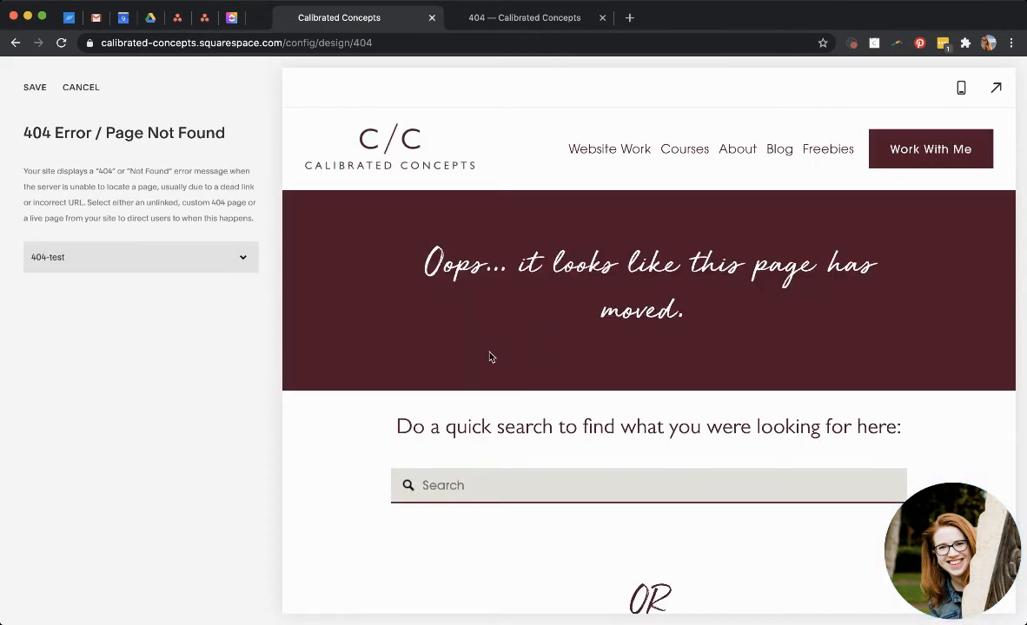
pyautogui.scroll(-10, 489, 357)
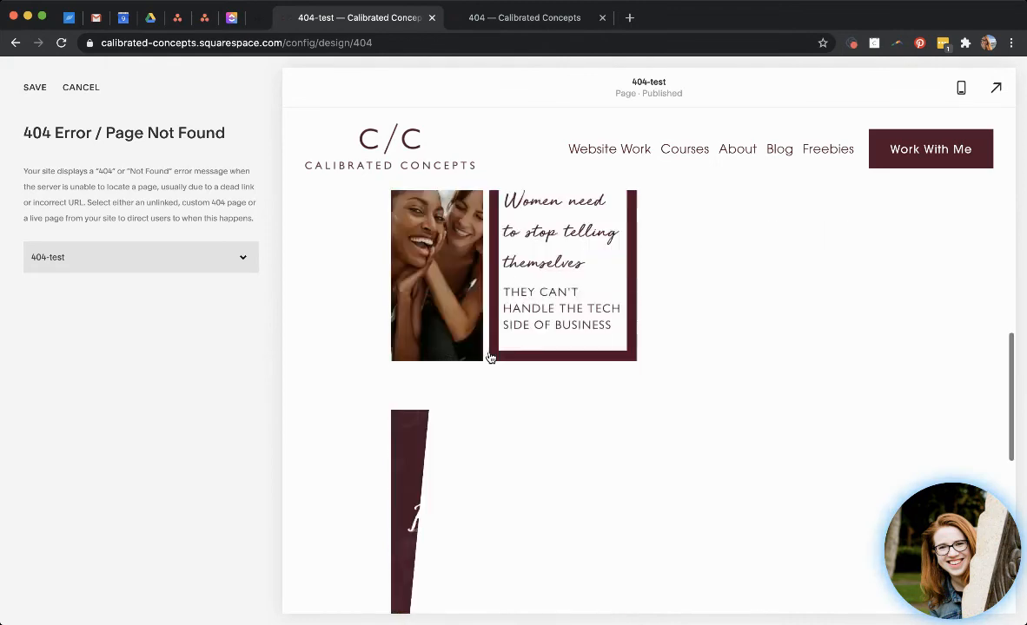
pyautogui.scroll(-5, 489, 357)
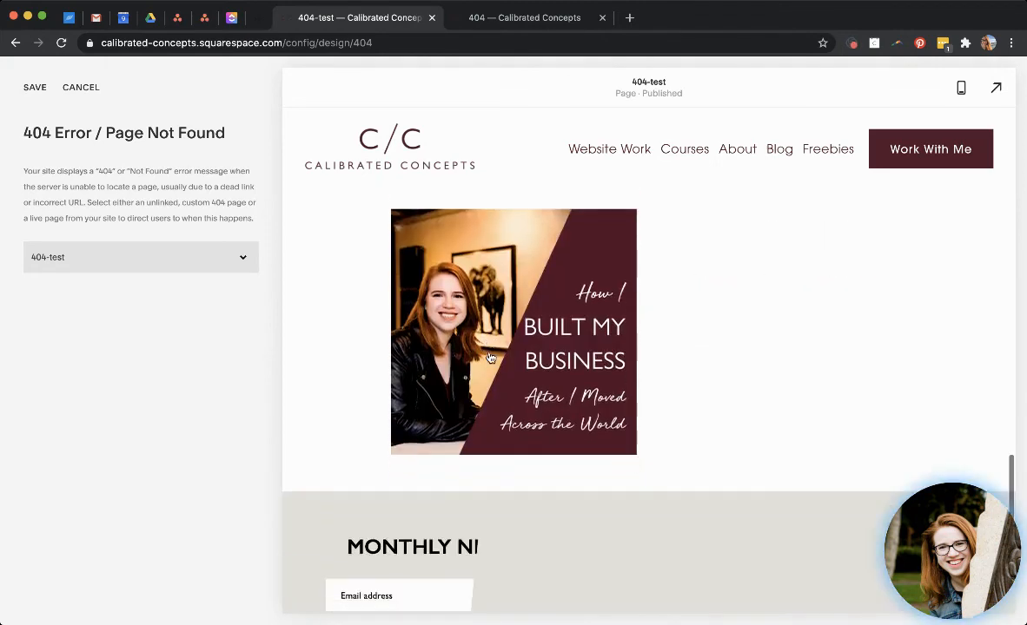
pyautogui.scroll(8, 491, 358)
# Preview the 404-test page full screen, return to the editor and cancel the 404 page change.
pyautogui.click(998, 94)
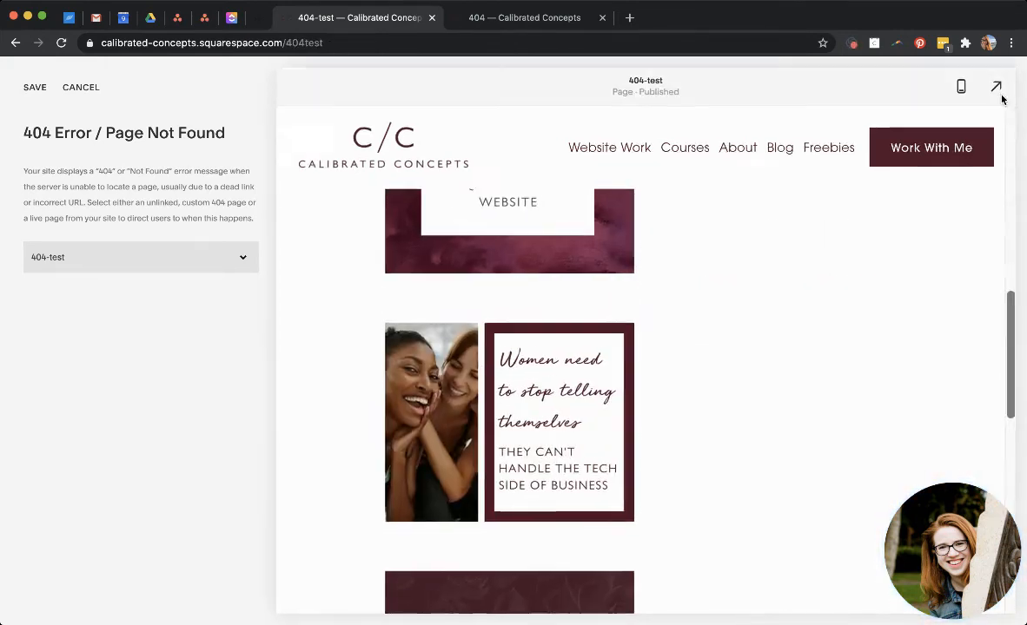
pyautogui.scroll(10, 830, 278)
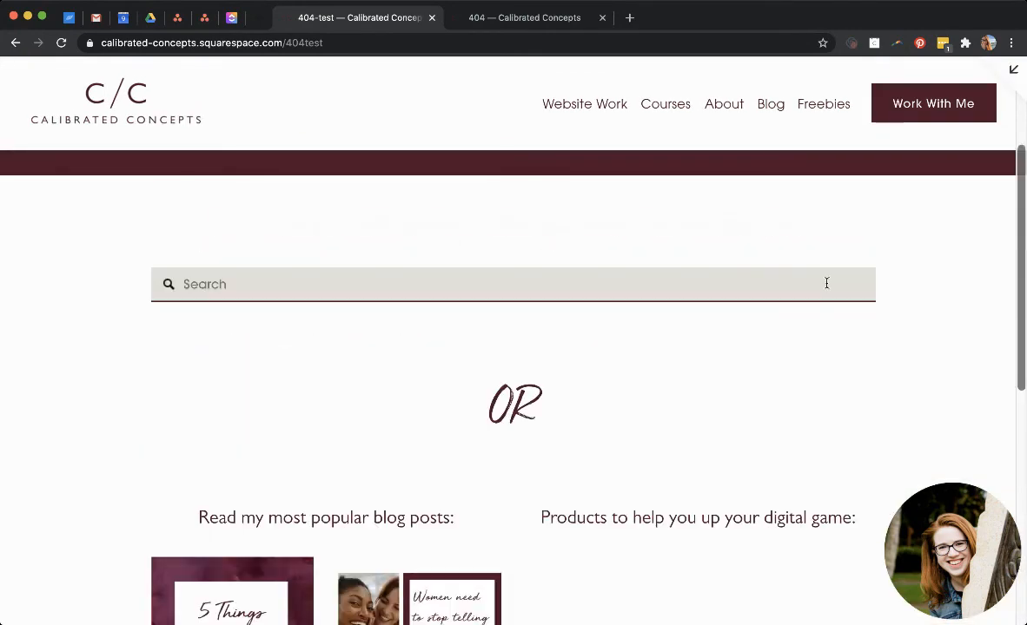
pyautogui.scroll(-5, 826, 287)
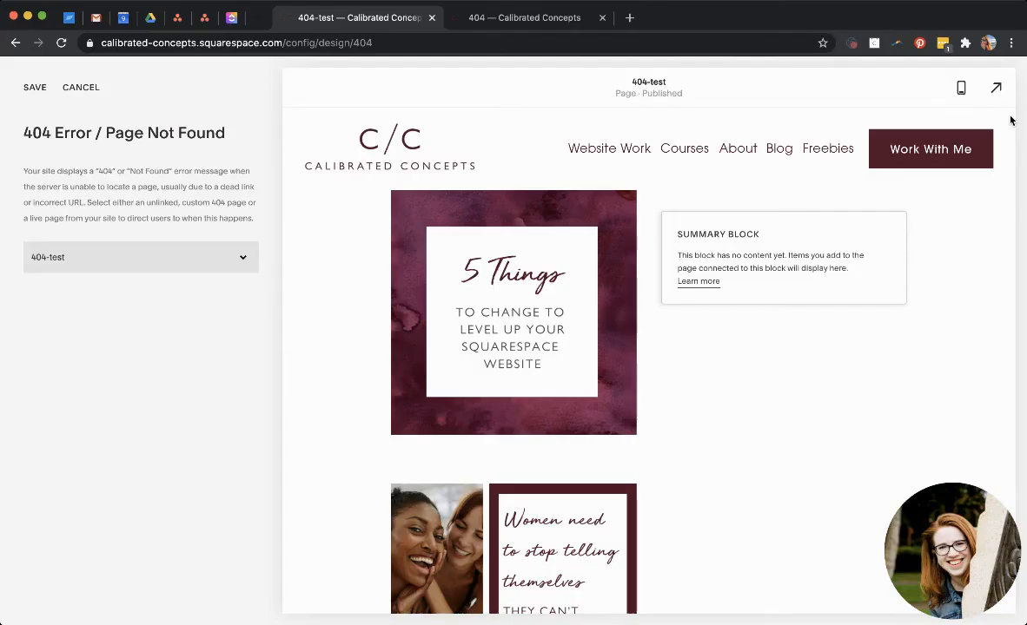
pyautogui.click(1004, 87)
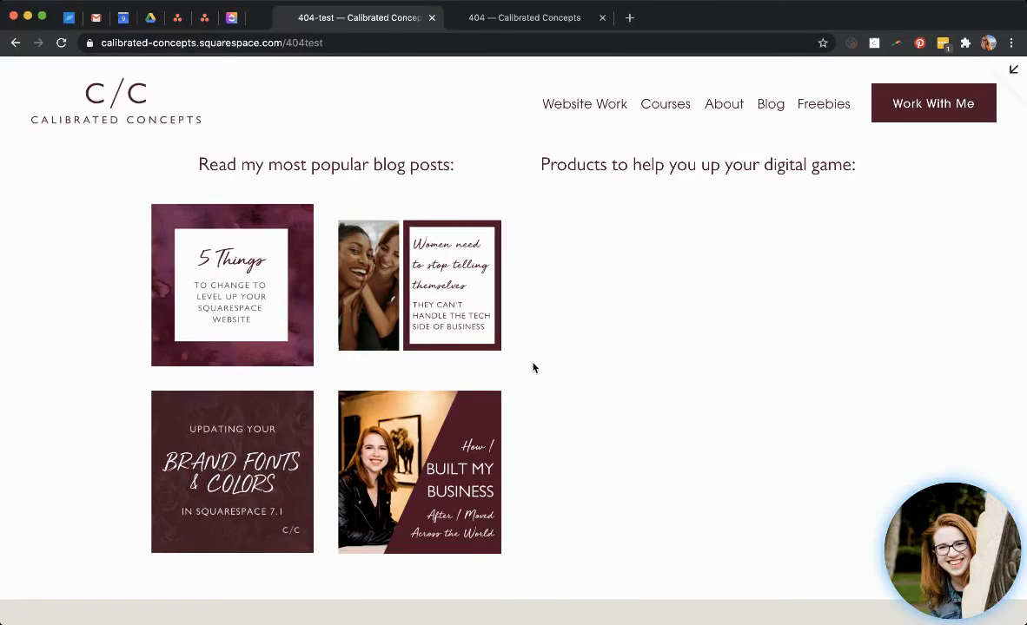
pyautogui.click(1011, 75)
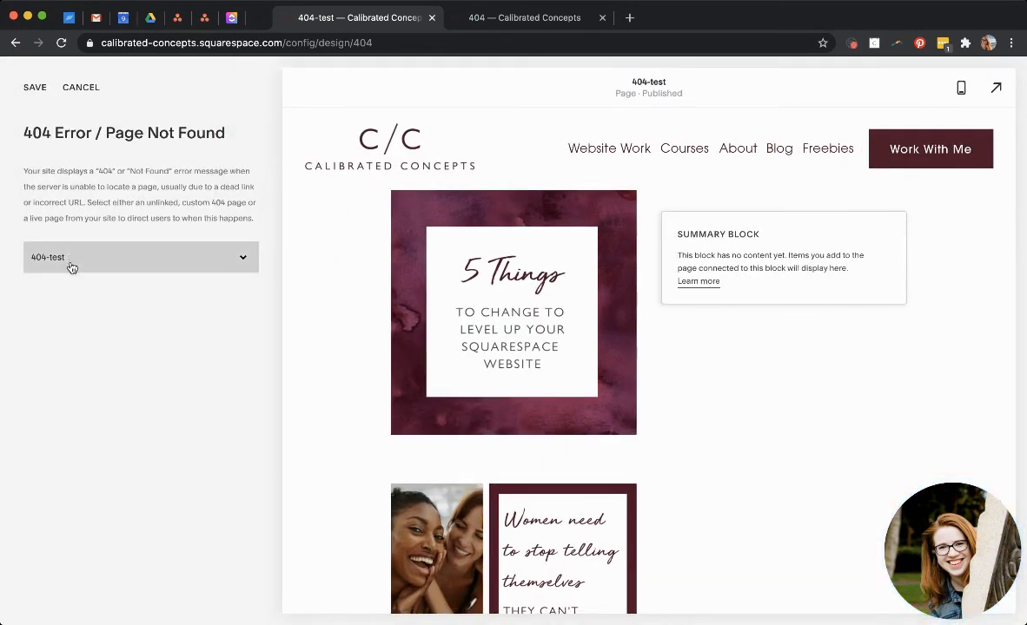
pyautogui.click(68, 86)
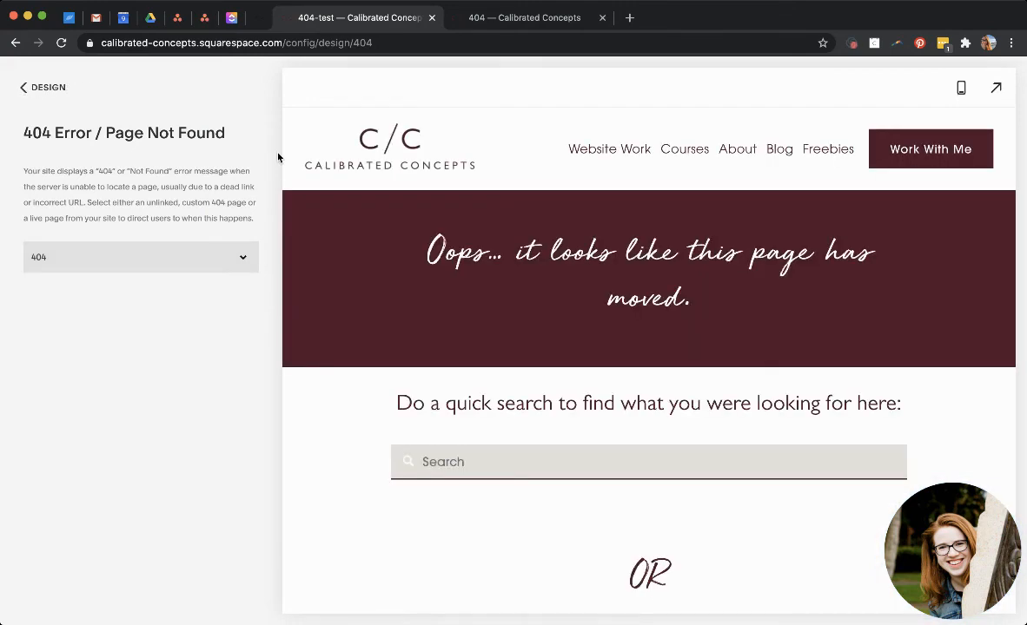
# Open the 404-test page for editing and set the right summary block to show featured products from Courses.
pyautogui.click(21, 84)
pyautogui.click(39, 88)
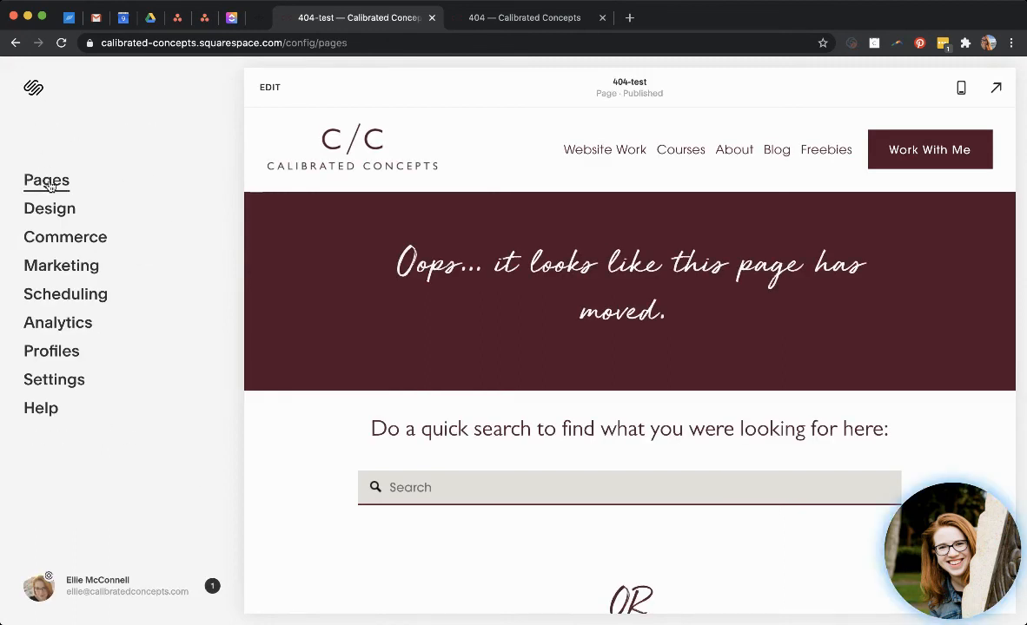
pyautogui.click(47, 179)
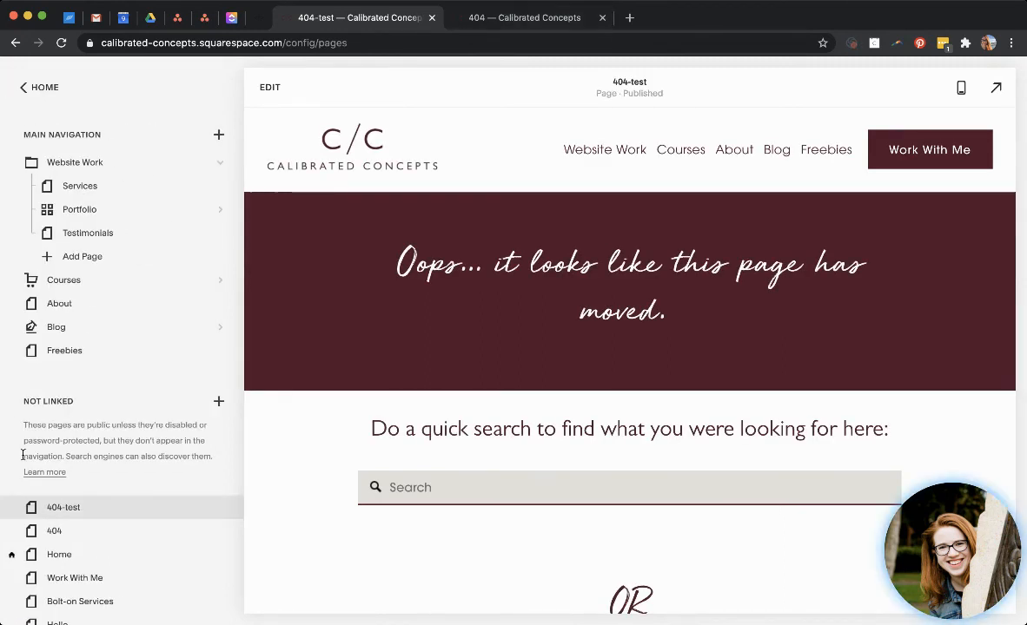
pyautogui.click(270, 89)
pyautogui.scroll(-5, 589, 275)
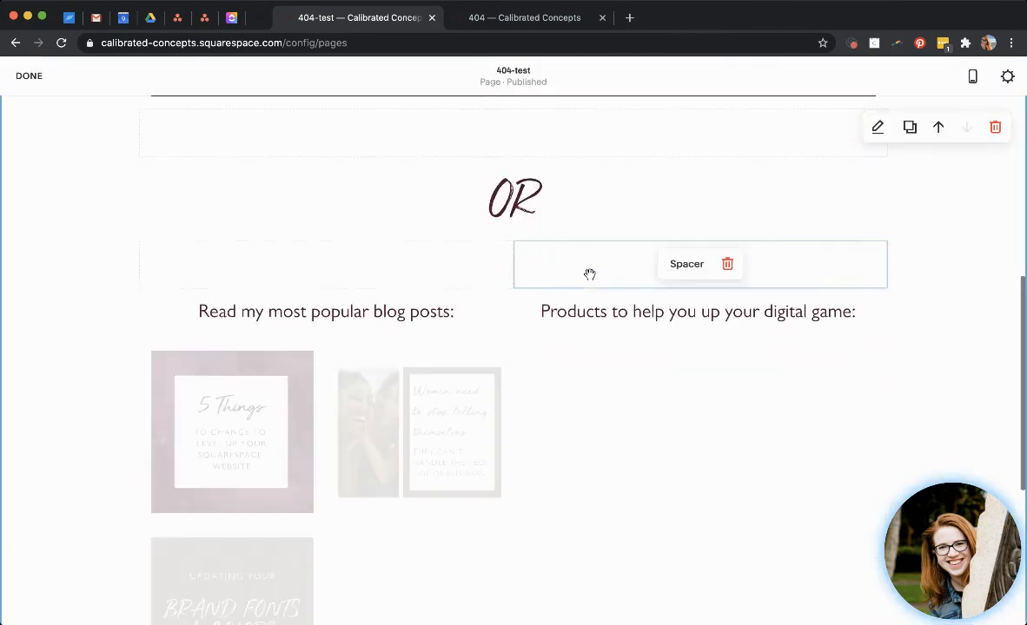
pyautogui.scroll(-2, 589, 275)
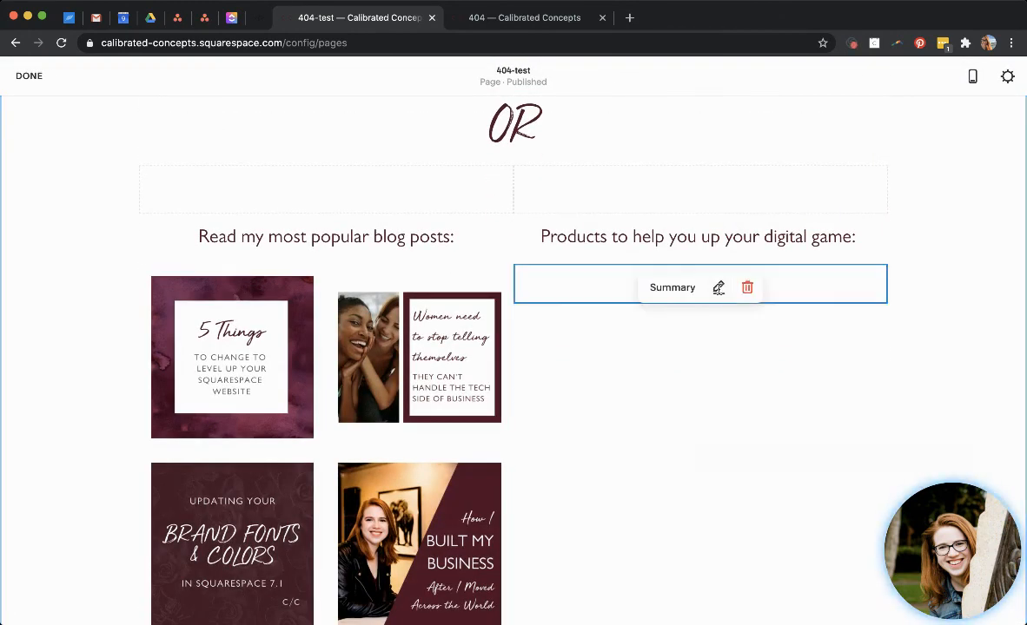
pyautogui.click(719, 287)
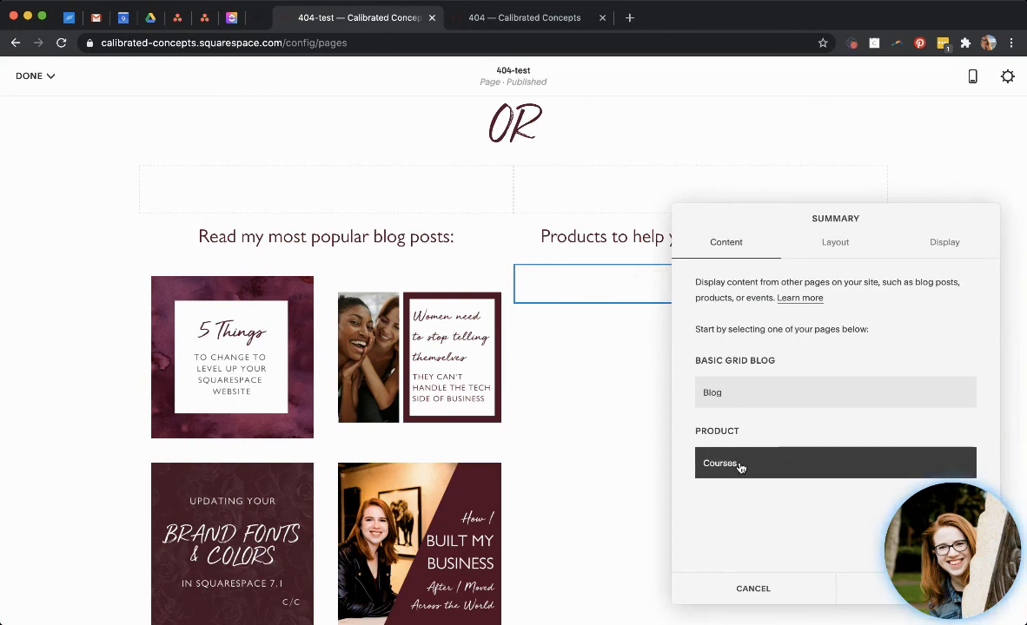
pyautogui.click(831, 242)
pyautogui.scroll(-3, 775, 344)
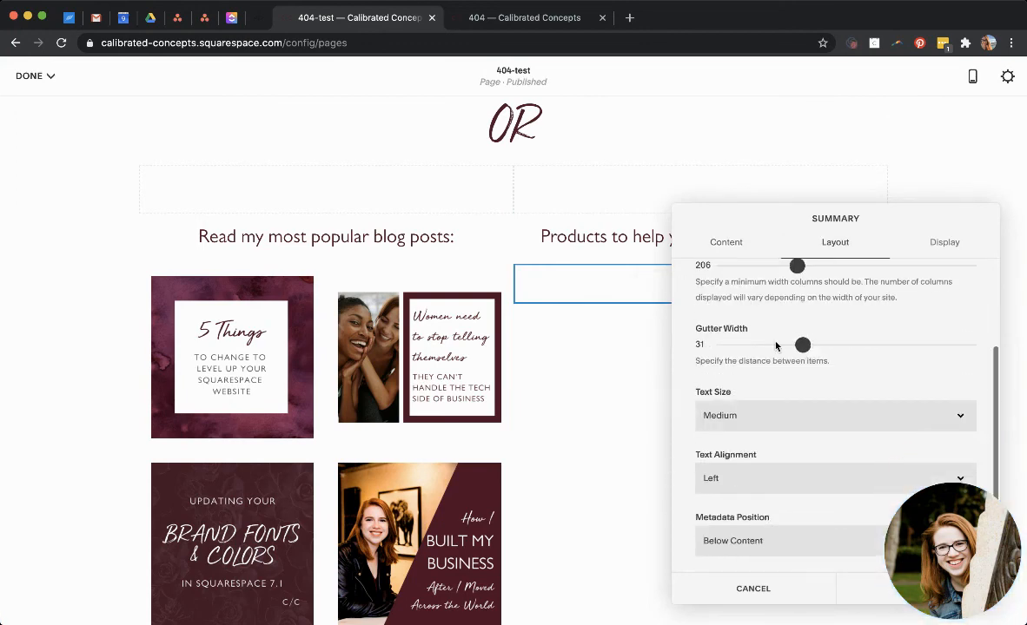
pyautogui.click(932, 244)
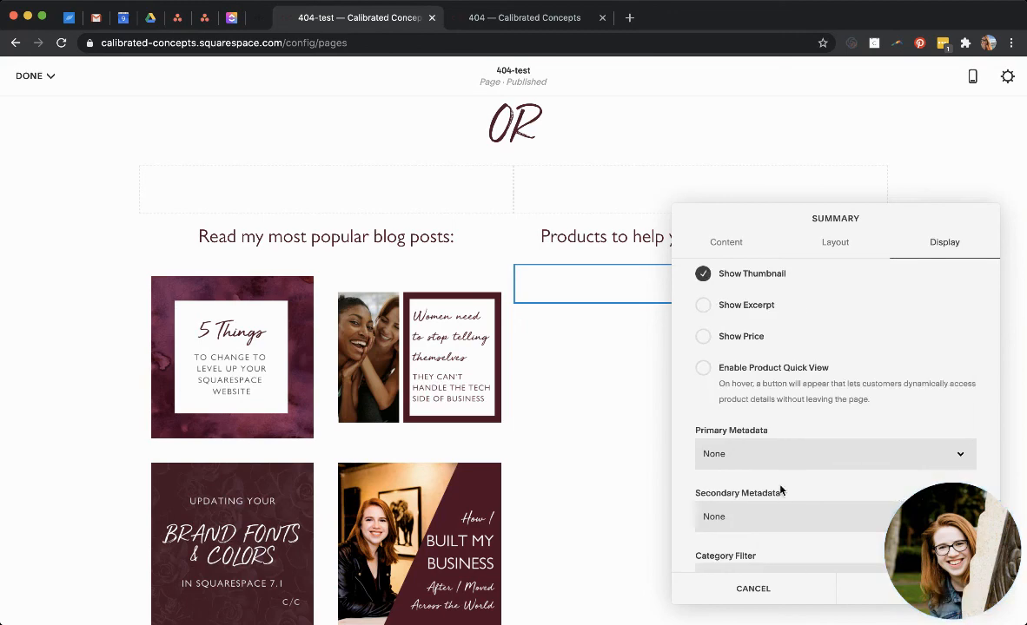
pyautogui.scroll(-2, 780, 491)
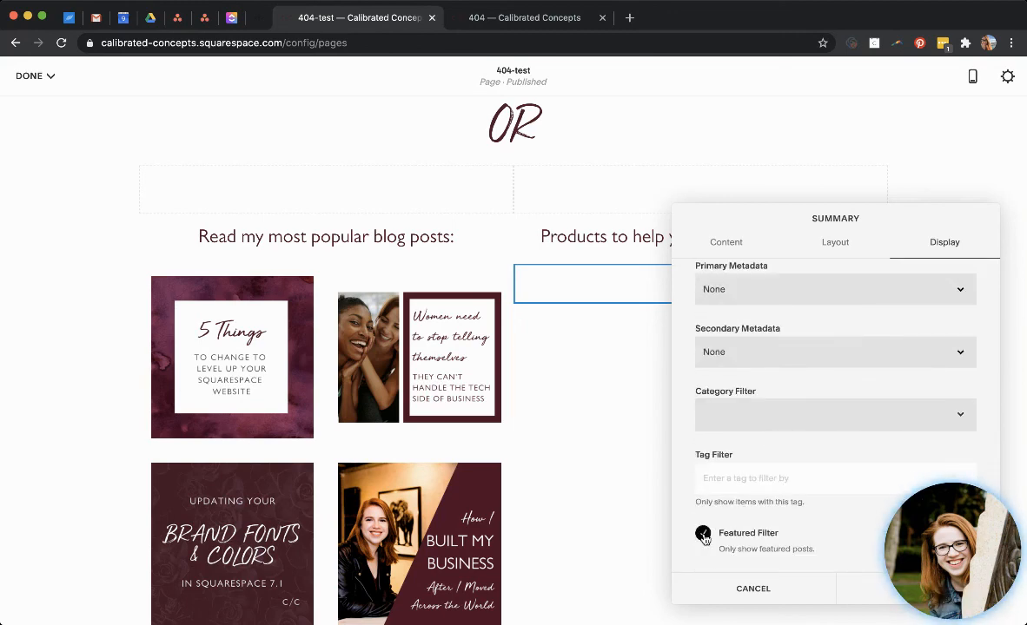
pyautogui.click(859, 590)
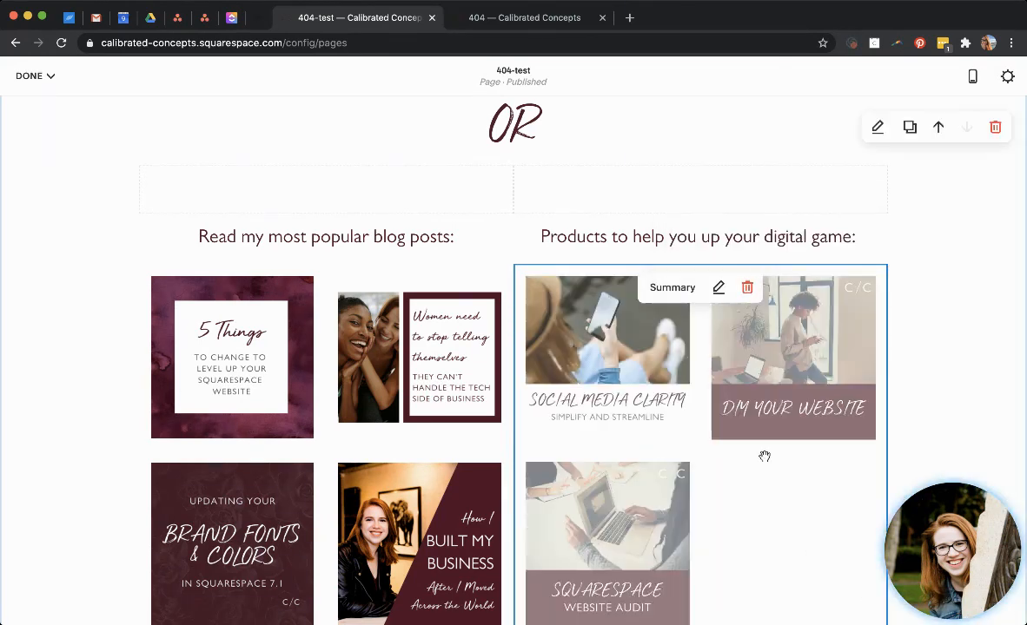
# Save the page edits and scroll through the updated 404-test page.
pyautogui.click(35, 75)
pyautogui.click(39, 102)
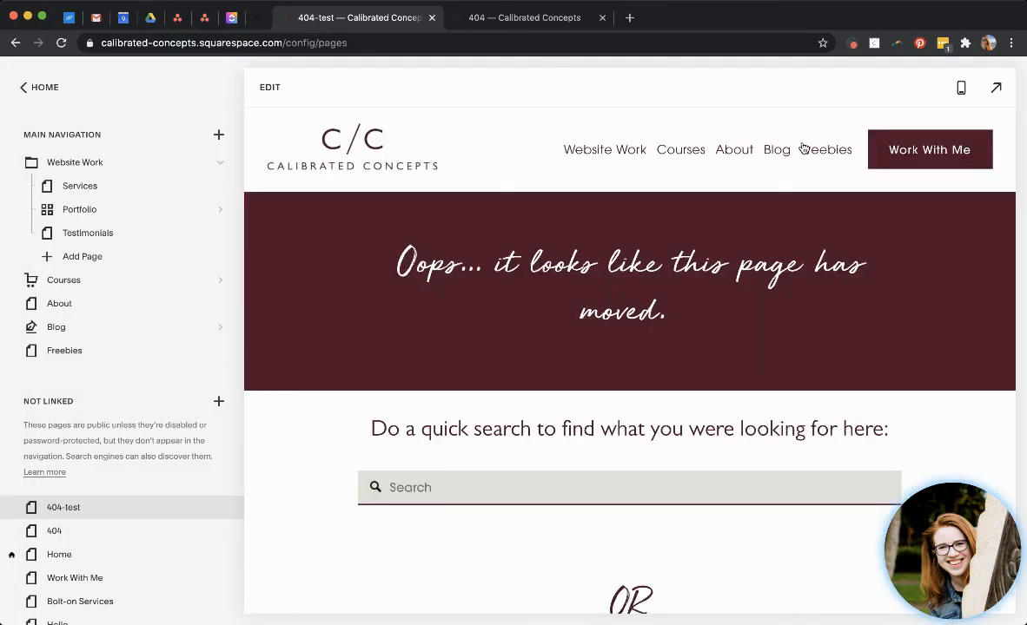
pyautogui.scroll(-1, 769, 269)
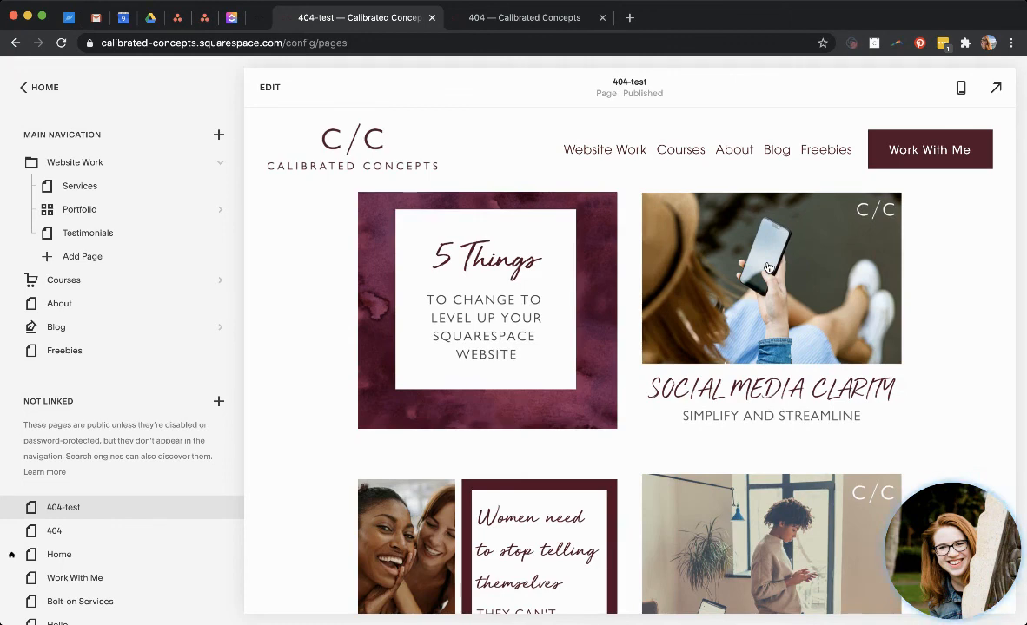
pyautogui.scroll(-10, 716, 341)
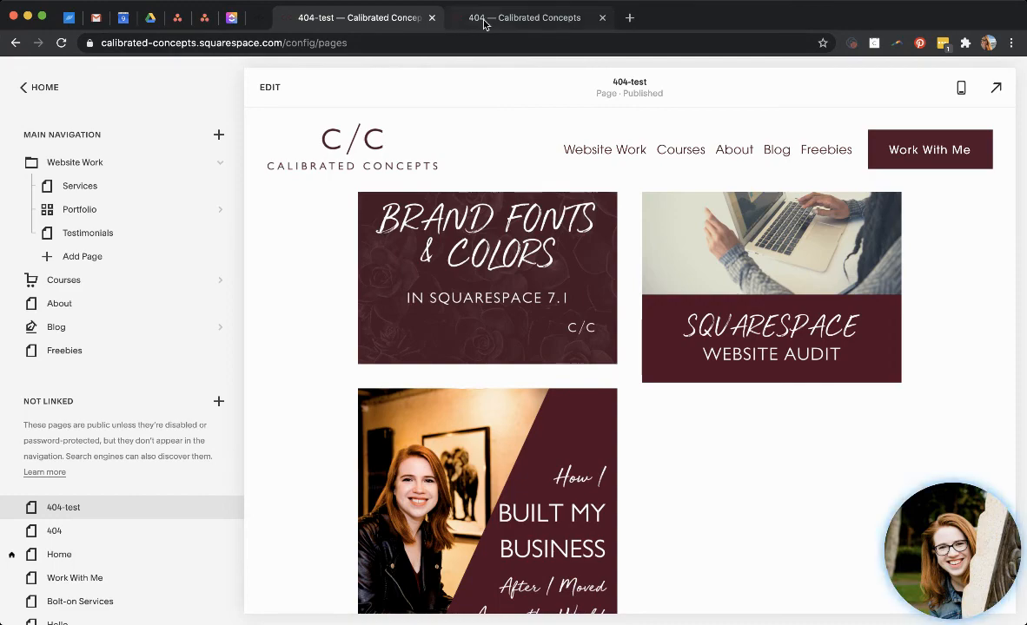
# Compare the 404-test page against the live 404 page in the other tab.
pyautogui.click(484, 25)
pyautogui.scroll(1, 304, 152)
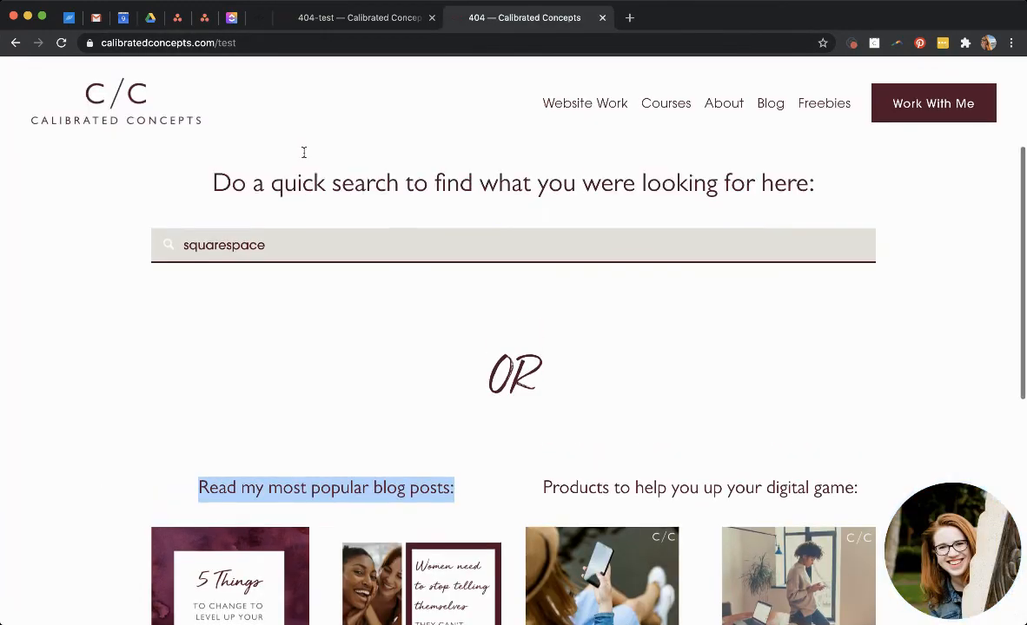
pyautogui.scroll(2, 335, 344)
pyautogui.scroll(-8, 335, 344)
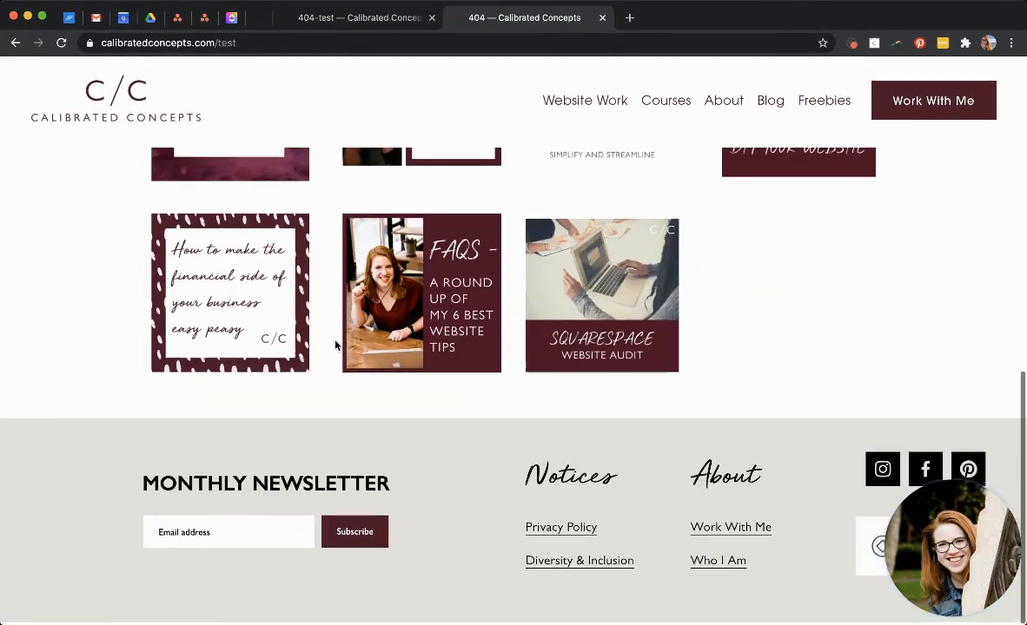
pyautogui.scroll(8, 335, 346)
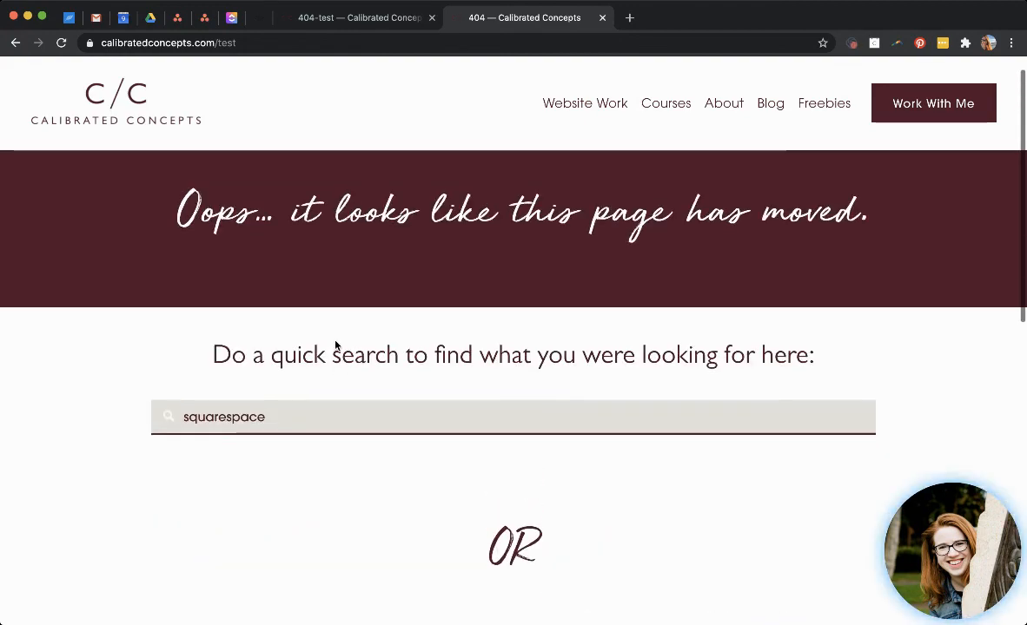
pyautogui.scroll(-5, 335, 346)
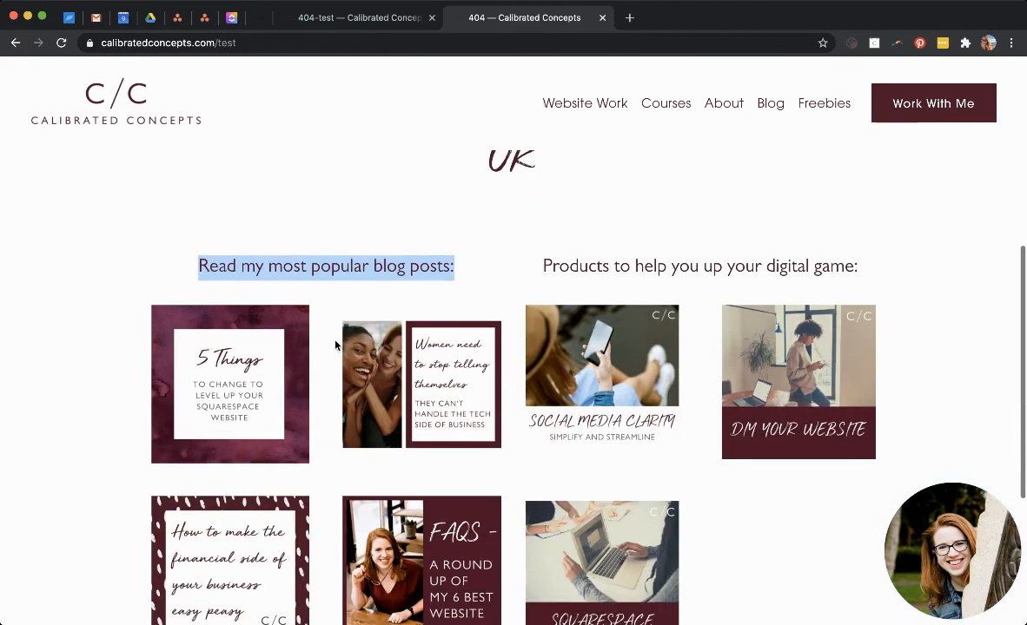
pyautogui.scroll(-3, 335, 346)
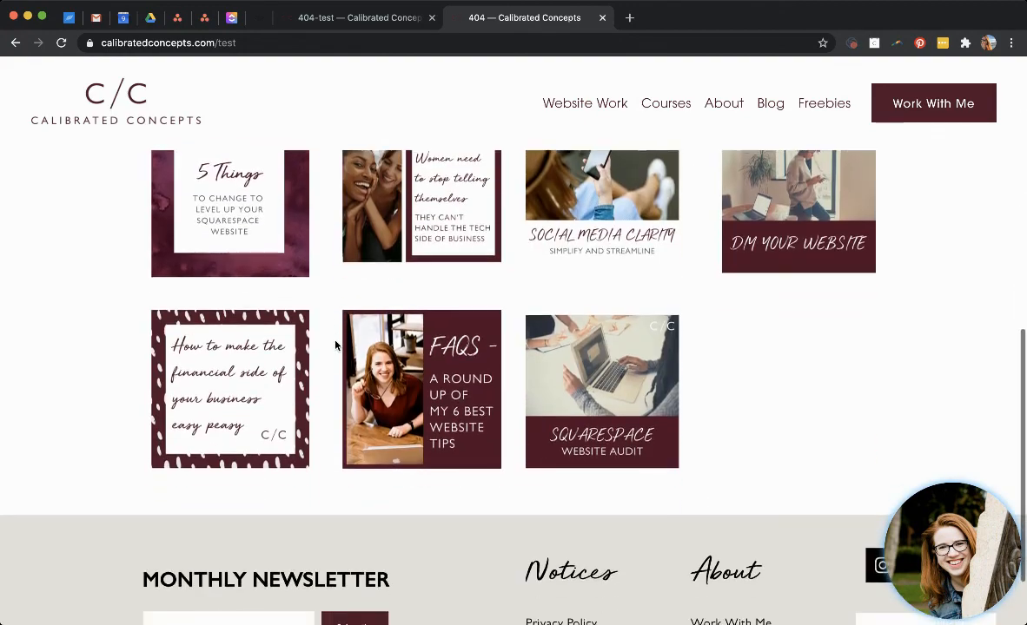
pyautogui.scroll(-2, 336, 345)
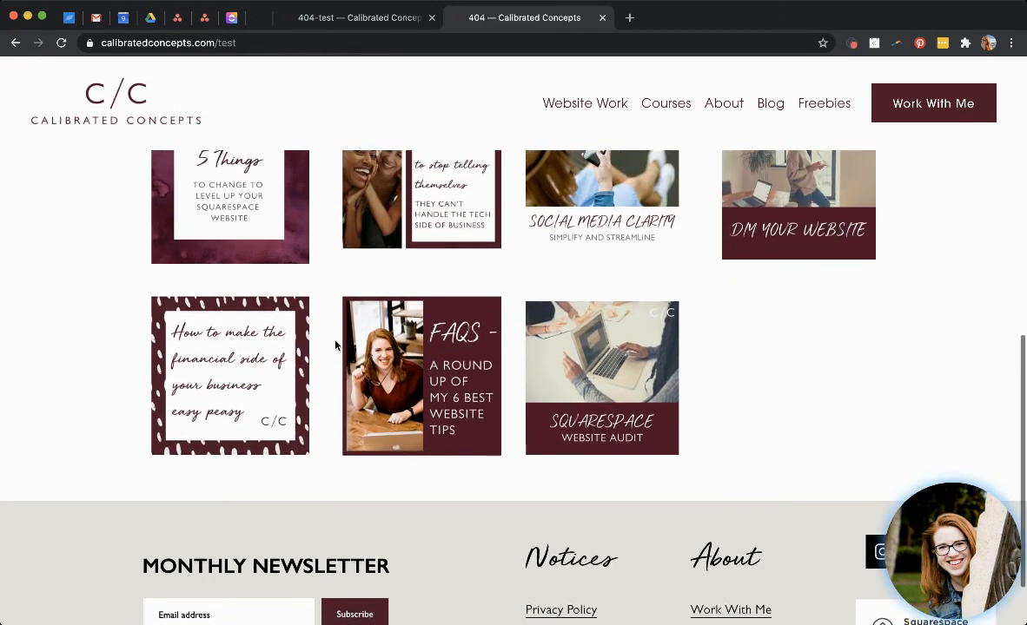
pyautogui.scroll(1, 335, 346)
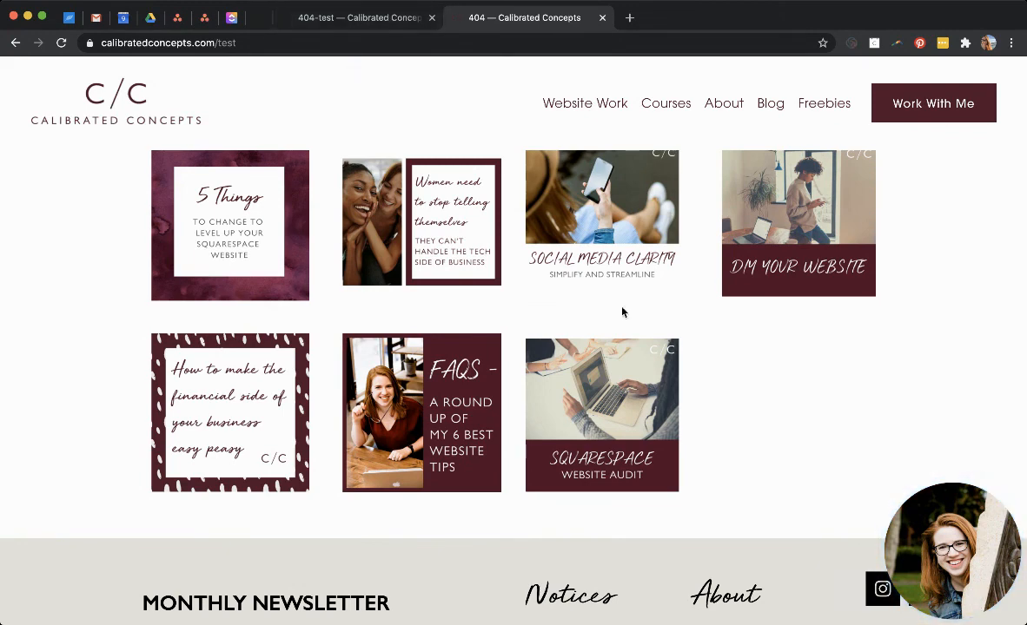
pyautogui.moveTo(934, 508)
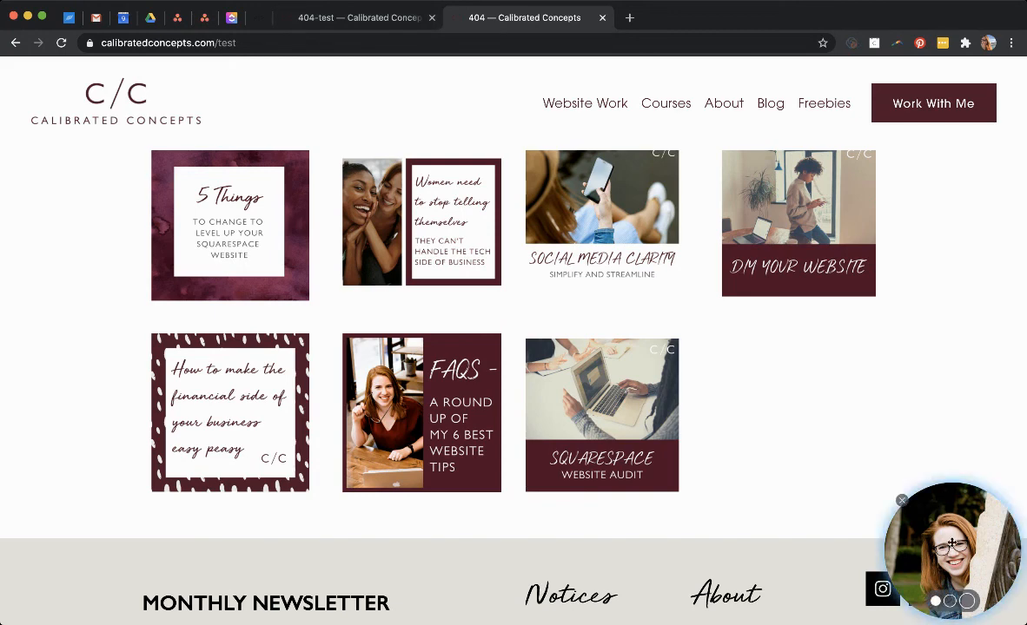